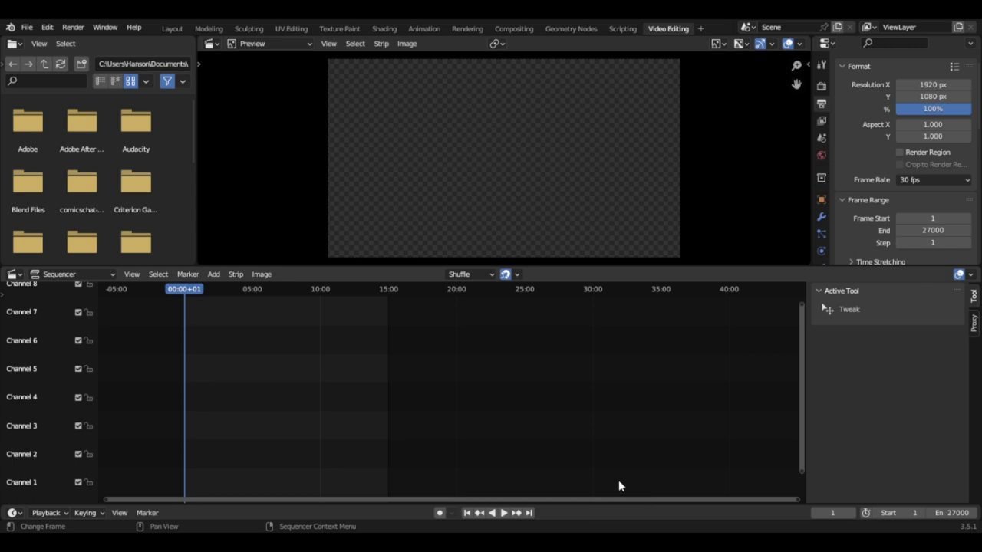
Step: Add the movie file "Video Editing Using Blender 3.5 (Part One).mp4" with its sound to the sequencer at frame 1
drag(473, 501, 344, 502)
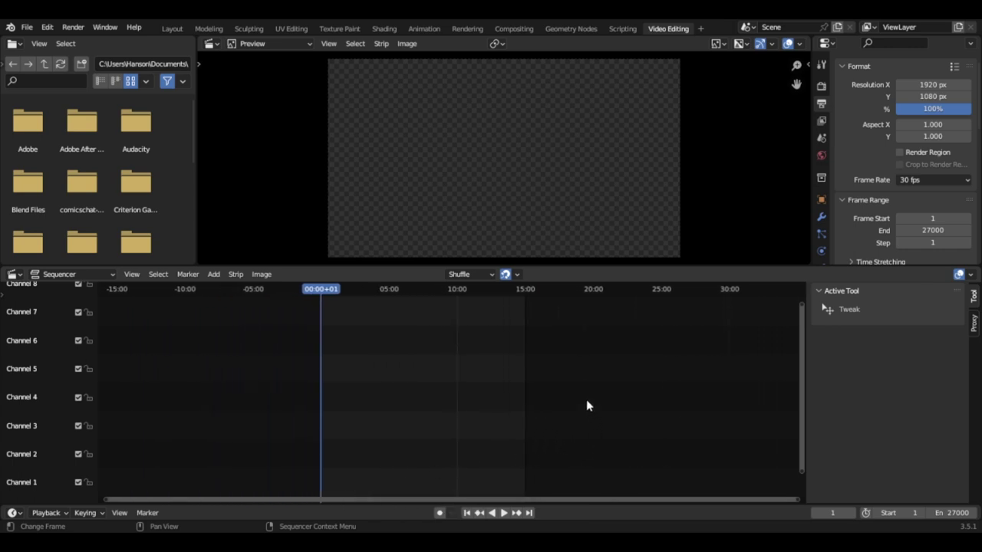
click(215, 276)
click(217, 278)
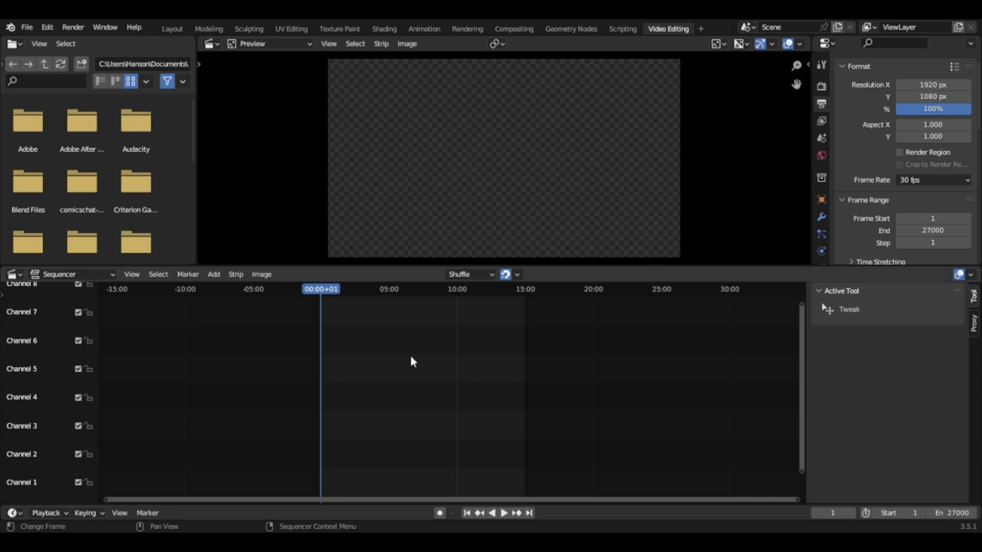
click(213, 274)
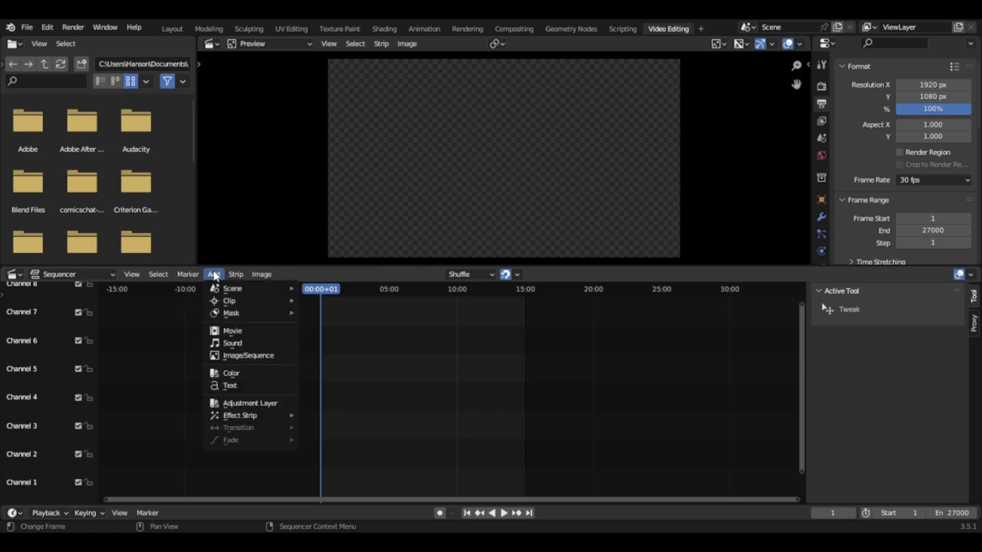
click(231, 332)
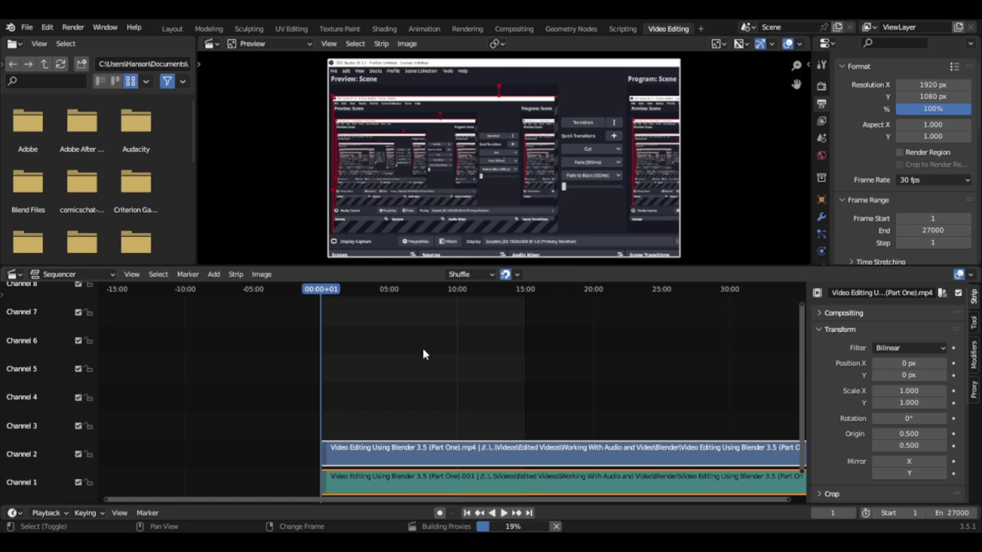
Step: Jump the playhead between the last and first frames of the frame range to view both ends, finishing at frame 1
key(shift+Right)
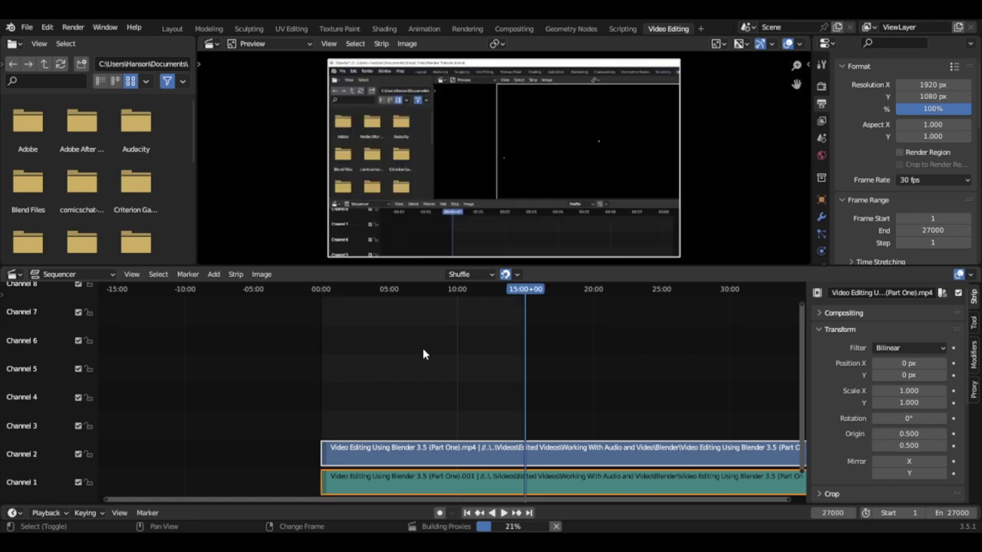
key(shift+Left)
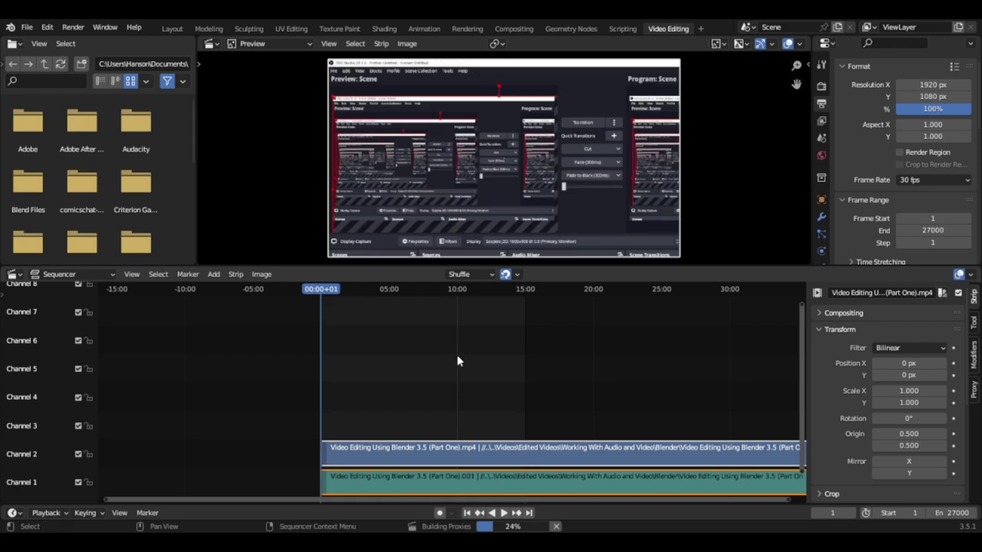
scroll(457, 355, down, 1)
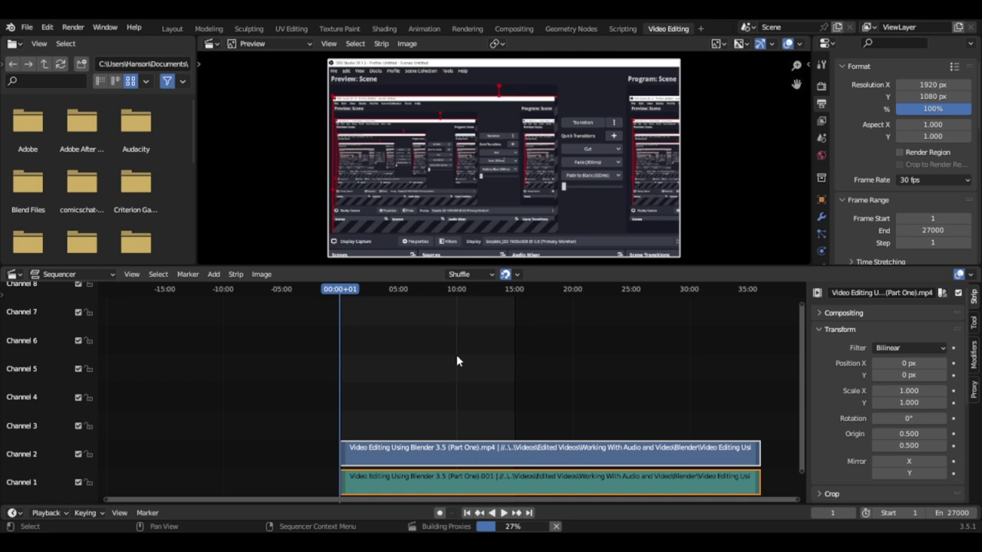
key(shift+Right)
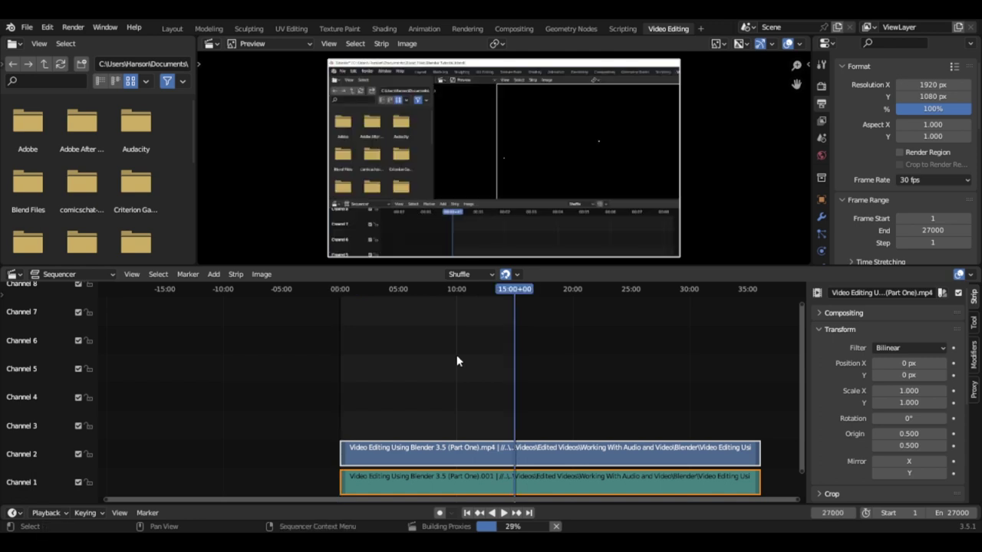
key(shift)
key(shift+Left)
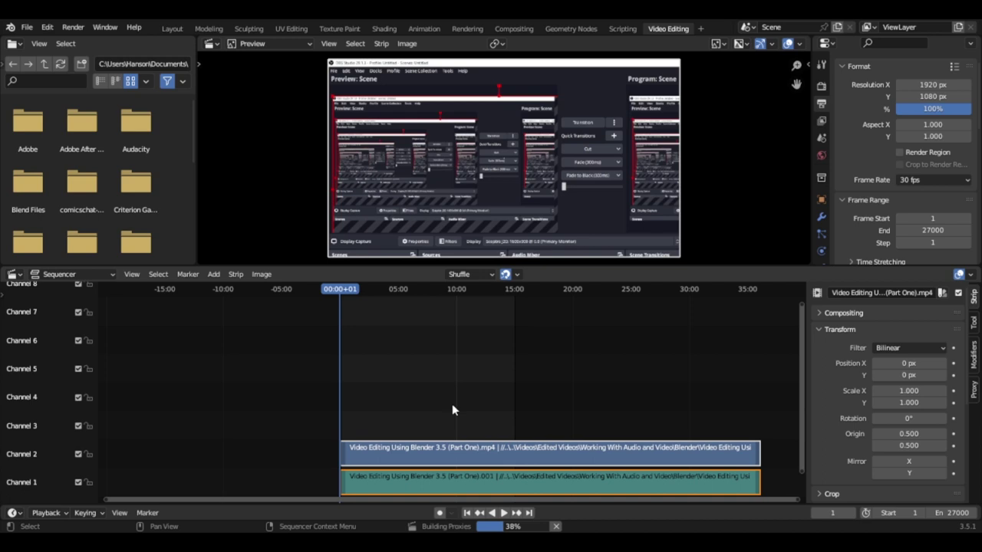
key(g)
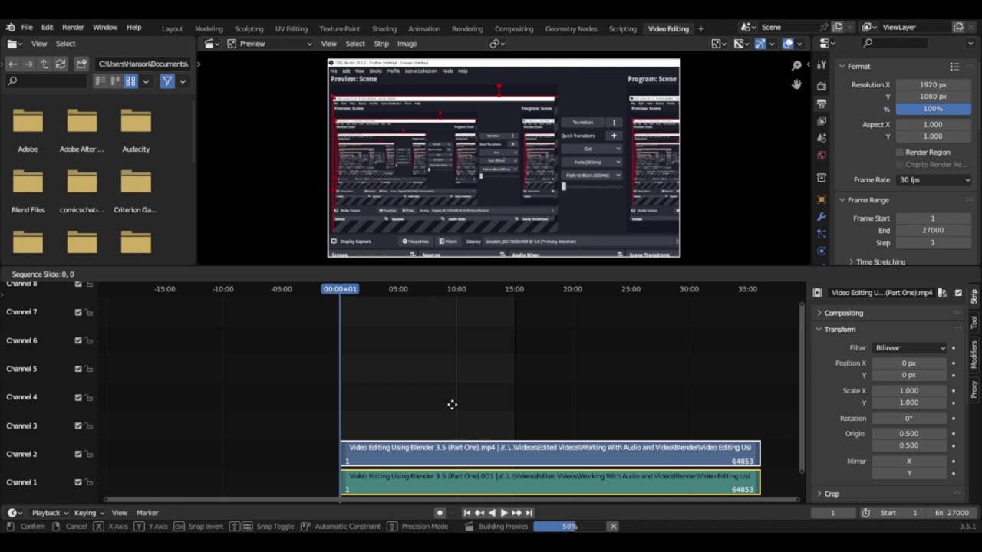
key(Escape)
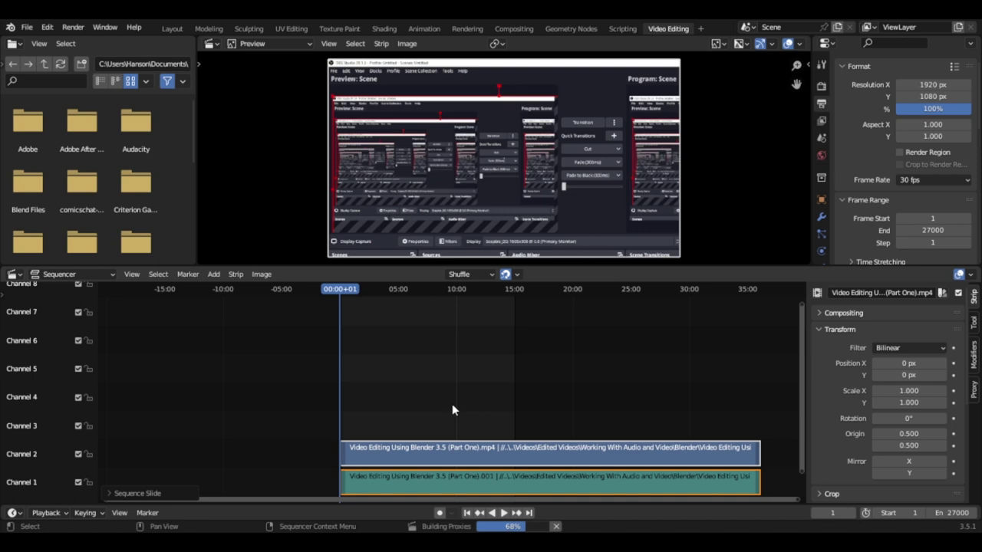
Step: Play the opening of the movie strip from frame 1 to review the recording software footage at its start
key(space)
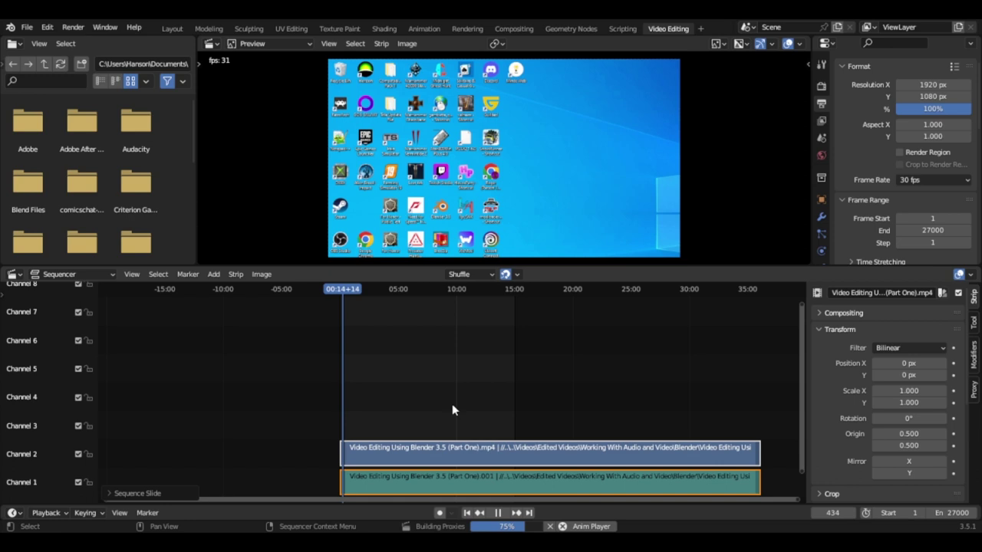
key(space)
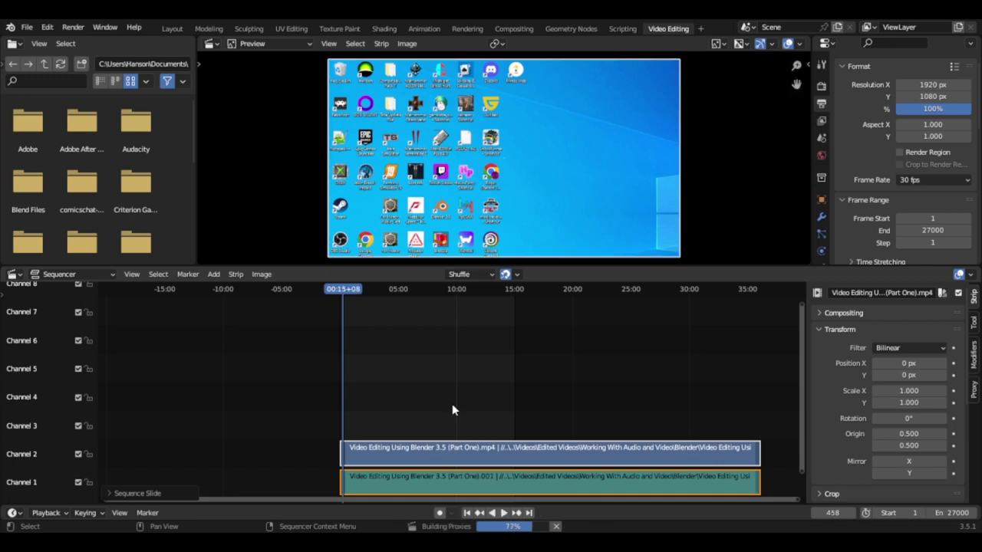
key(shift+Left)
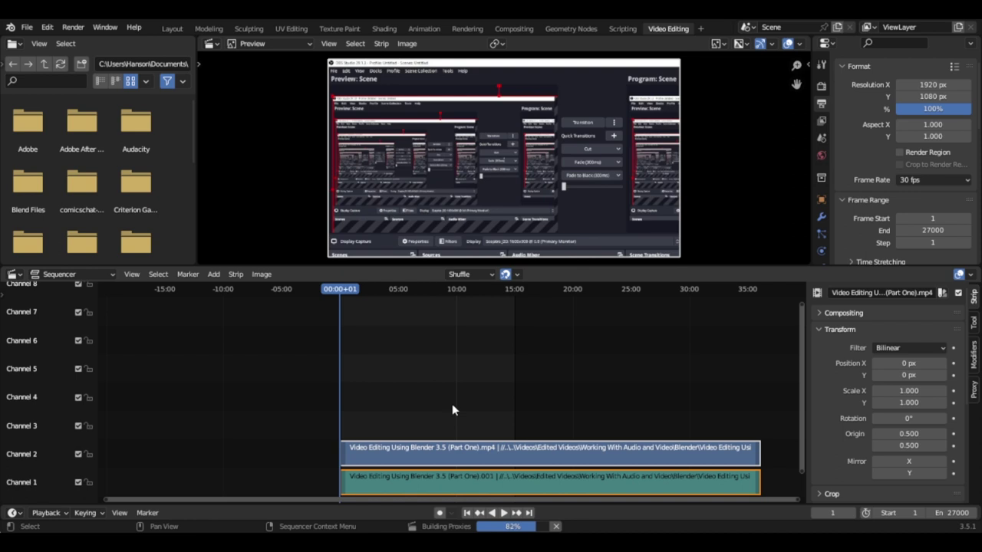
key(space)
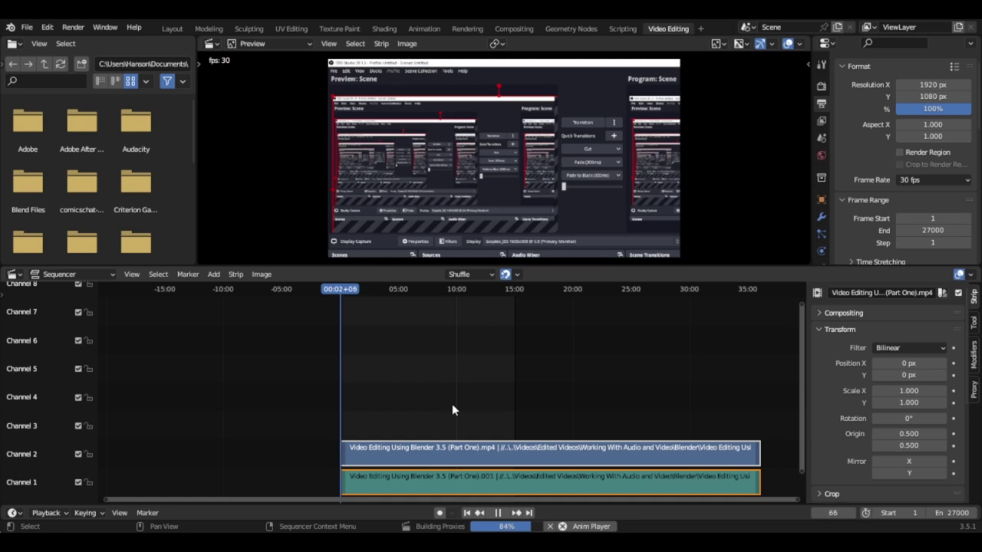
key(space)
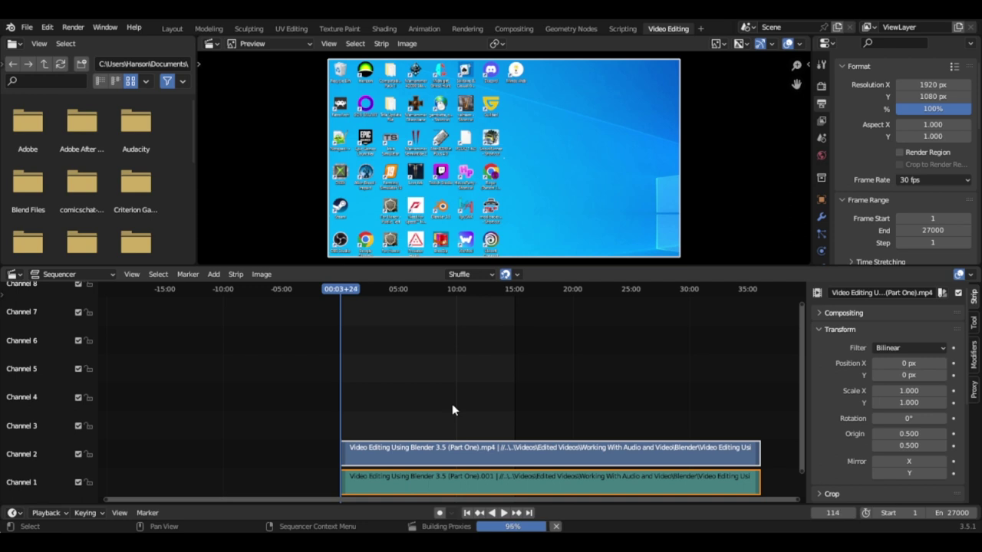
Step: Play back in reverse and step frame by frame to place the playhead at frame 76, just after the recording window disappears
key(shift+ctrl+space)
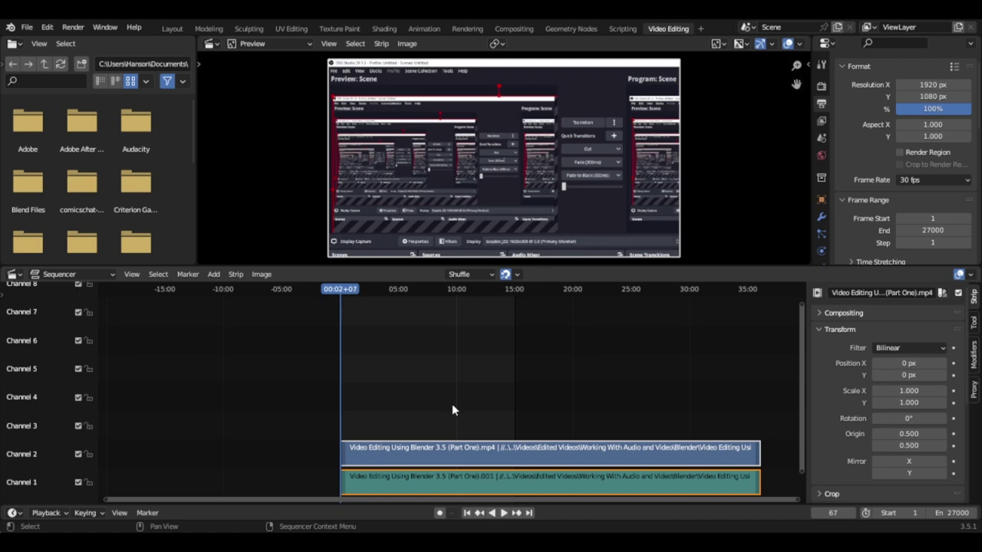
key(Right)
key(Right)
key(Right)
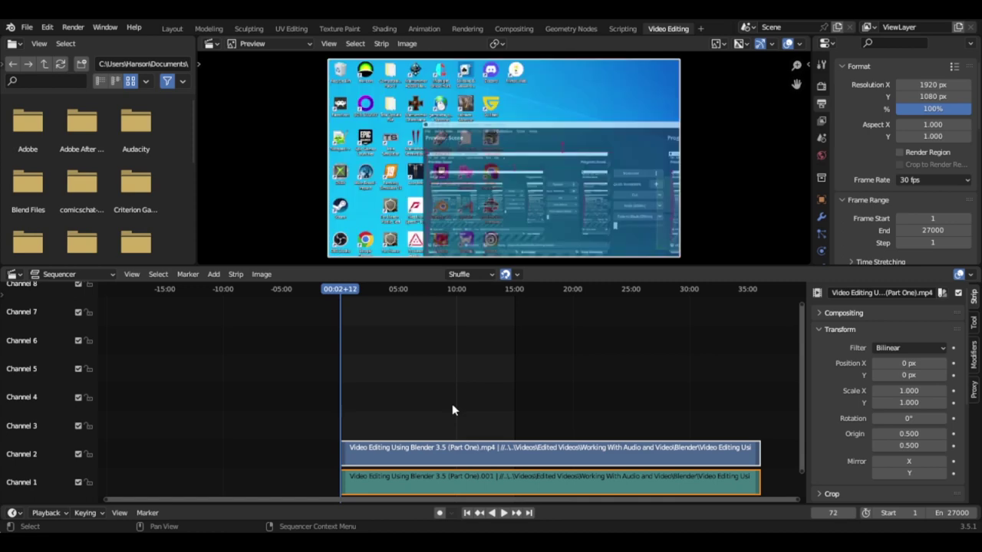
key(Right)
key(Right)
key(Right)
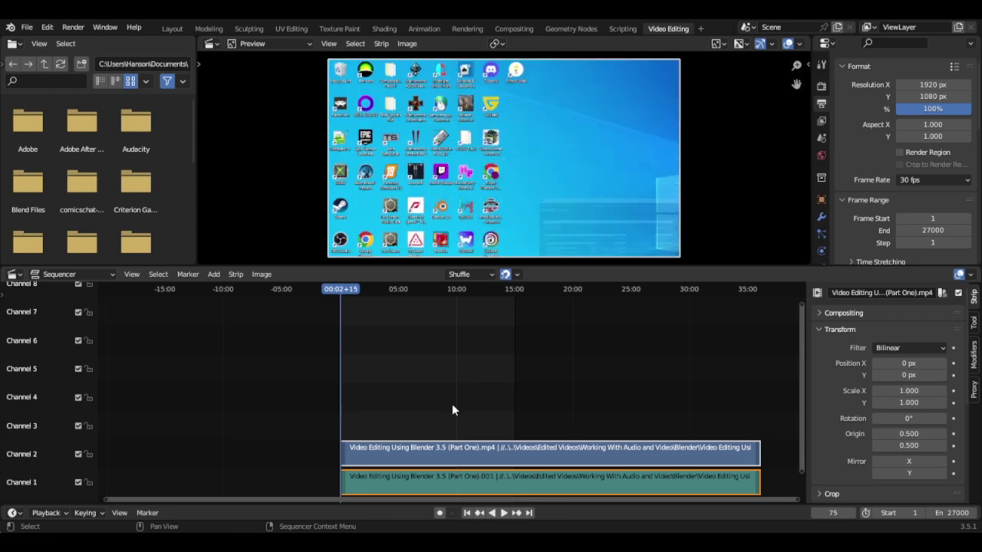
key(Right)
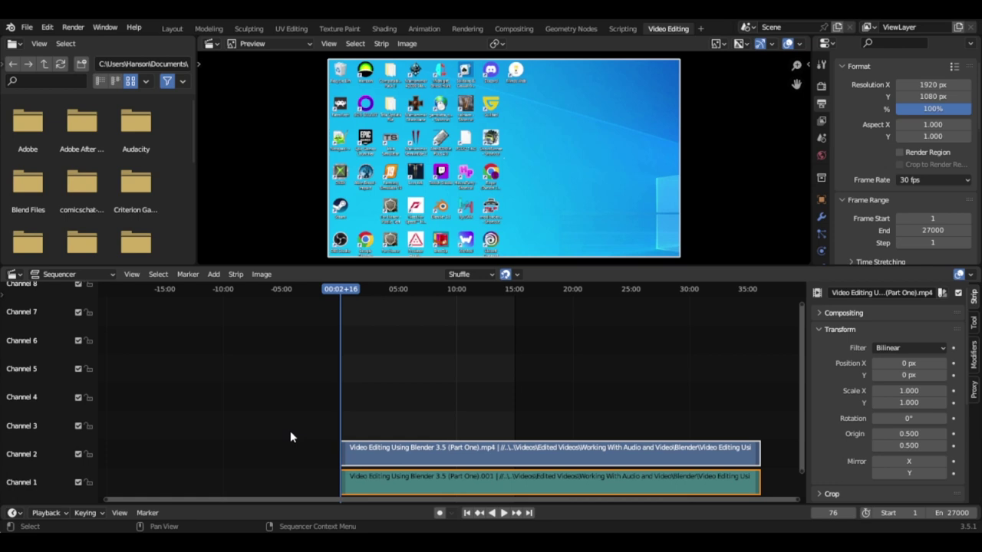
Step: Split the video and audio strips at frame 76 and delete the short pieces before the cut
key(k)
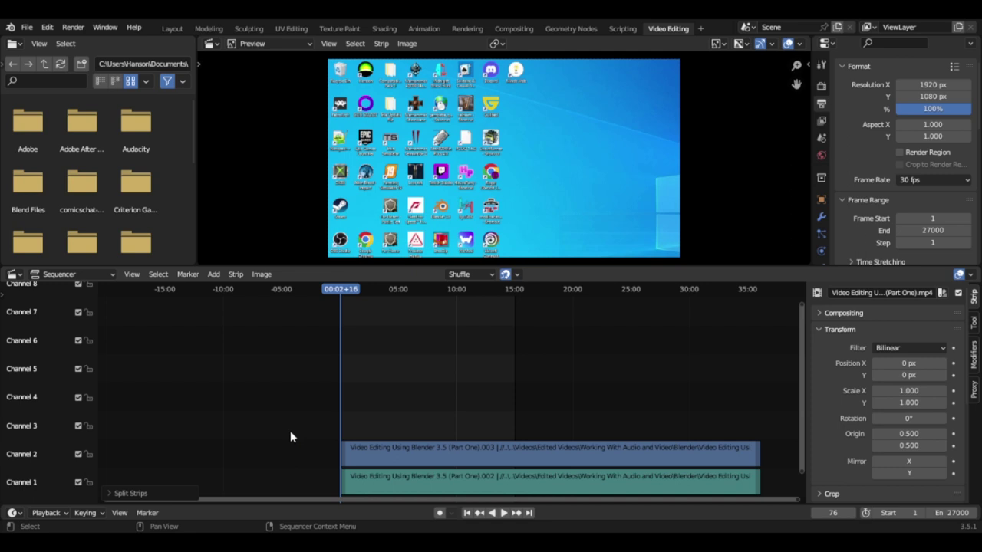
scroll(289, 438, up, 5)
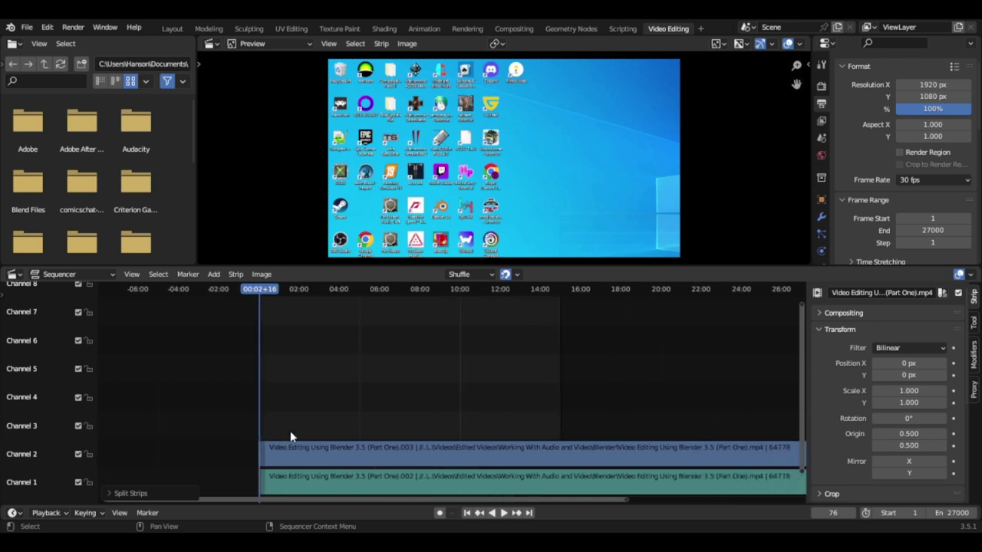
scroll(290, 438, up, 2)
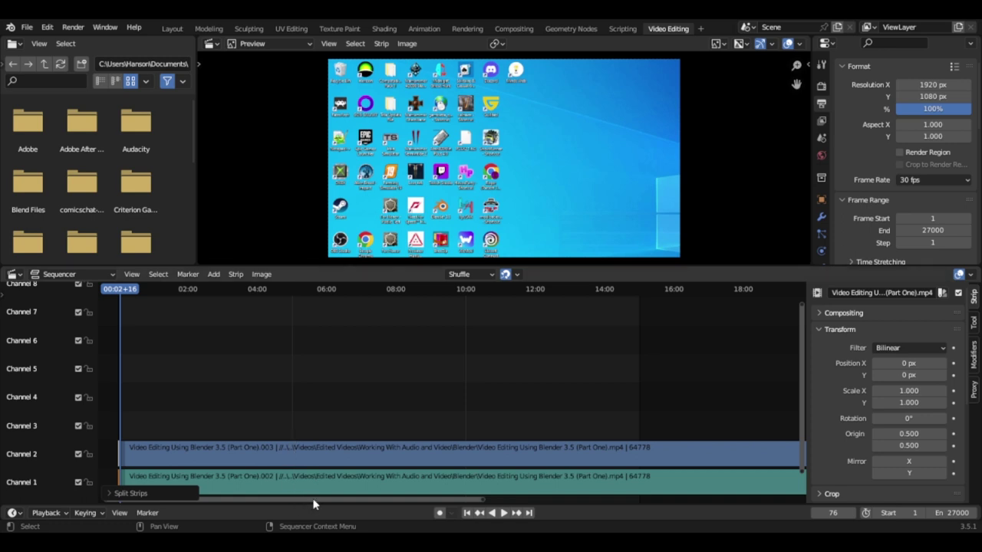
drag(313, 504, 244, 482)
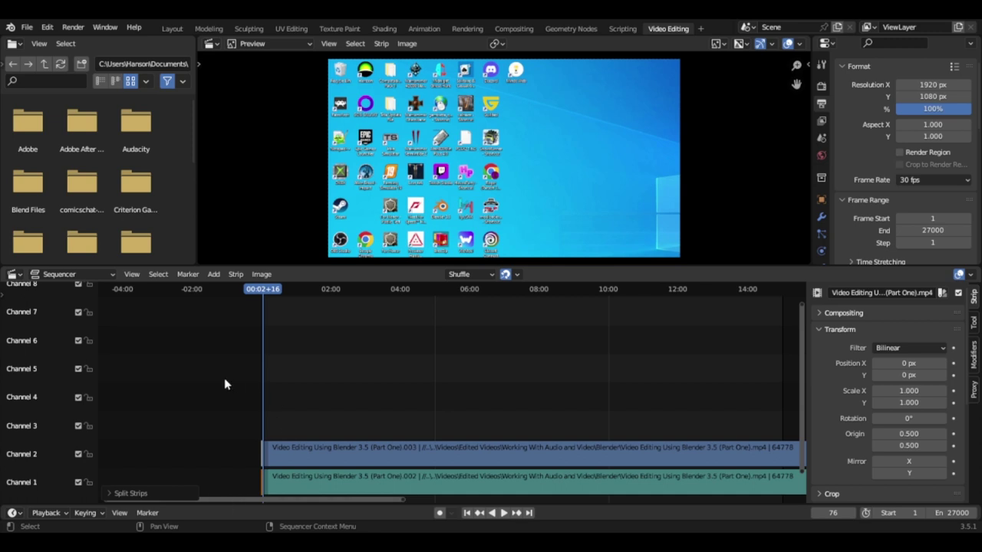
scroll(224, 387, up, 2)
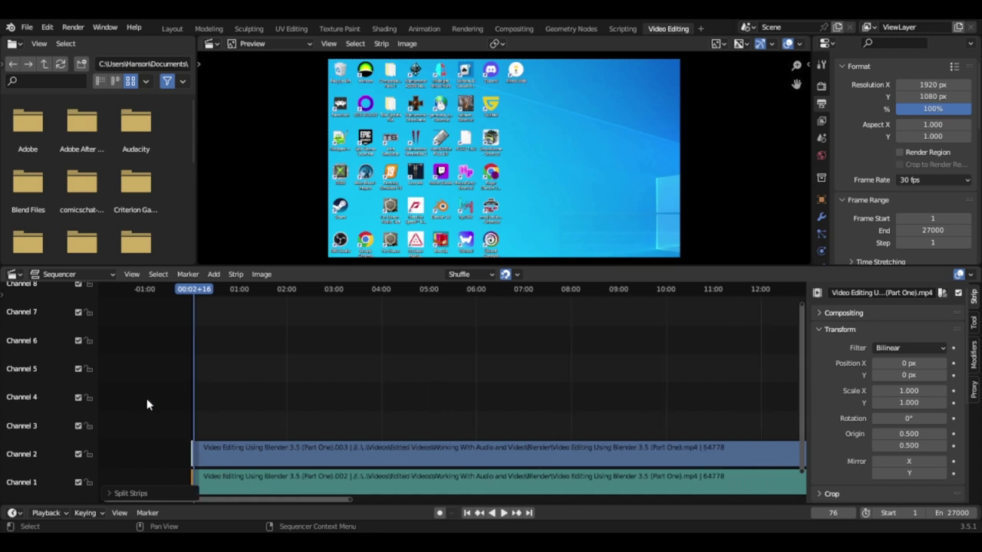
scroll(149, 400, up, 1)
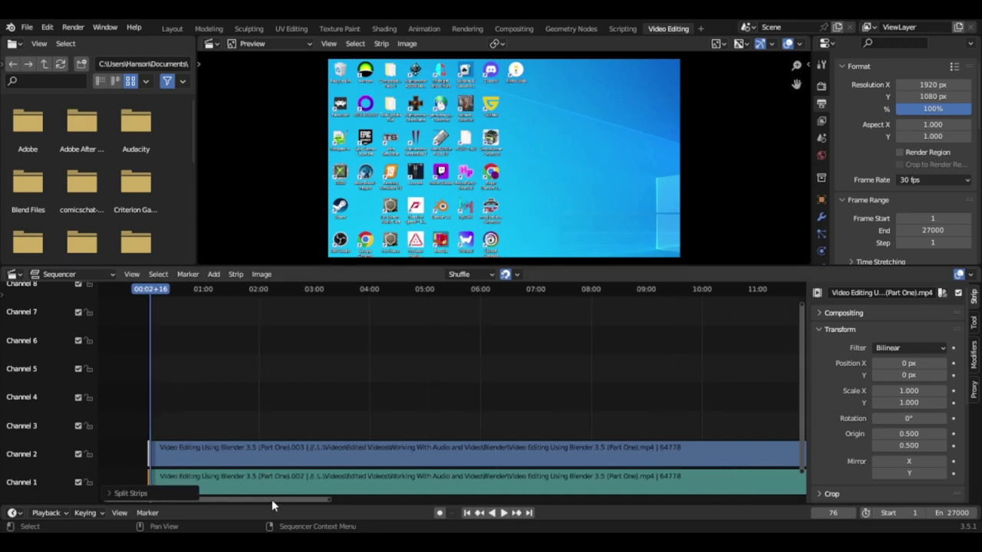
drag(272, 499, 197, 498)
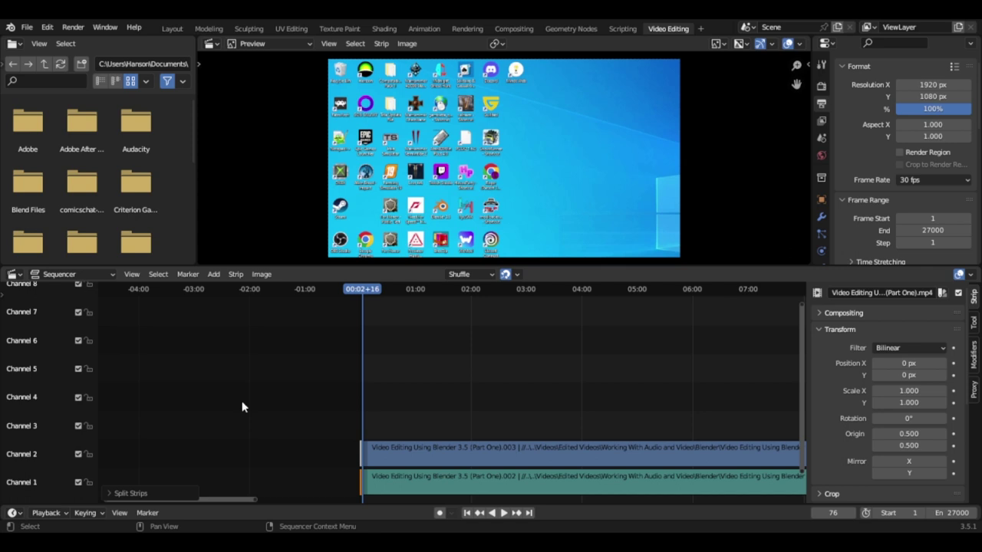
key(Delete)
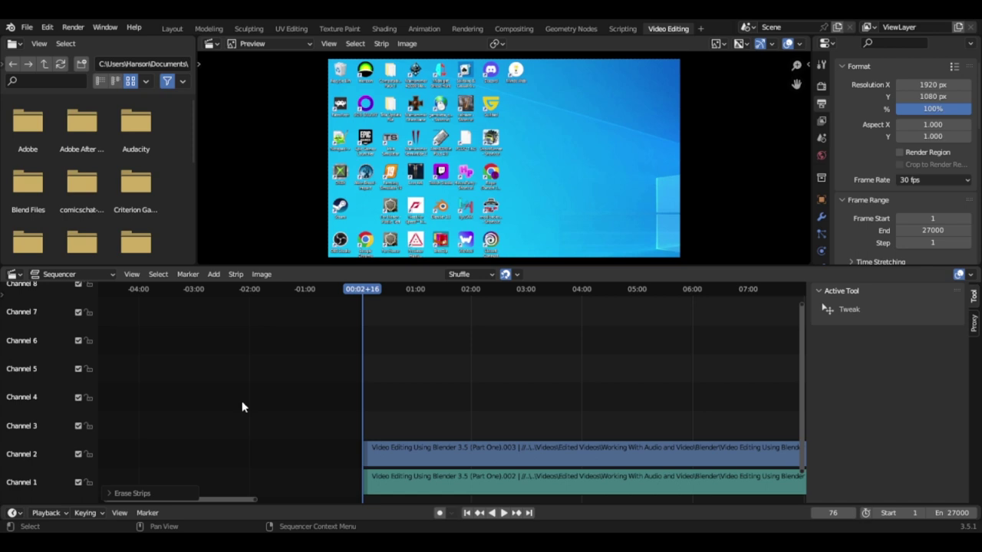
Step: Select both remaining strips and return the playhead to frame 1
scroll(433, 358, down, 3)
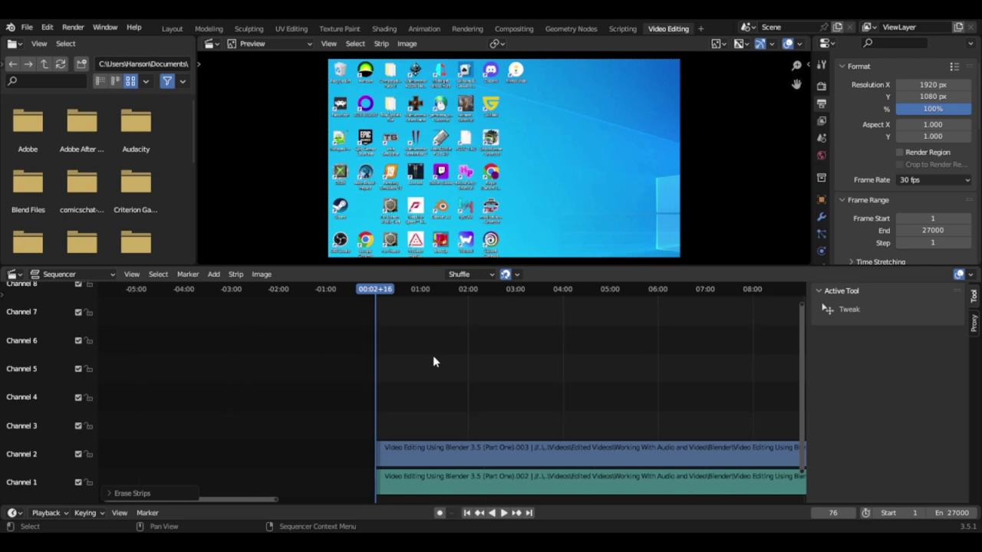
scroll(433, 358, down, 4)
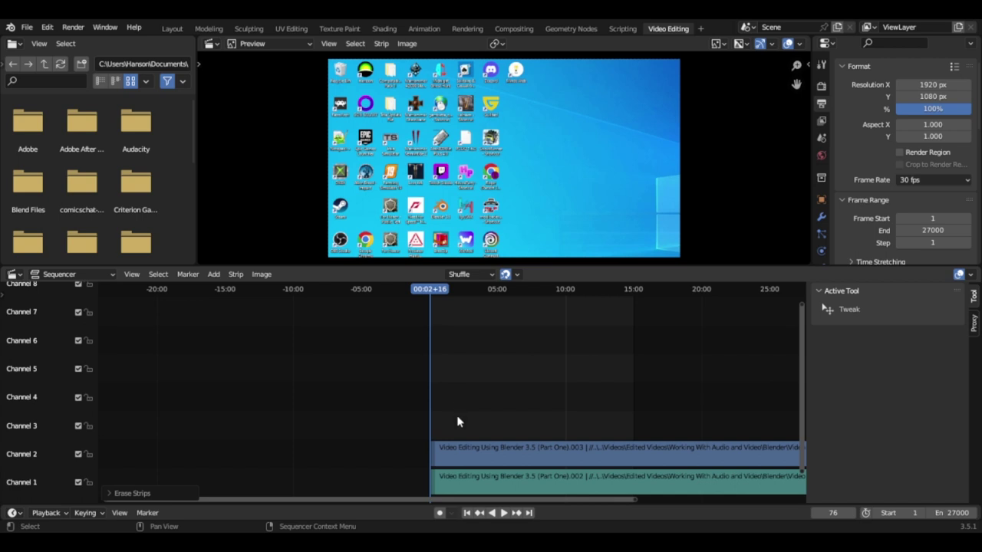
key(a)
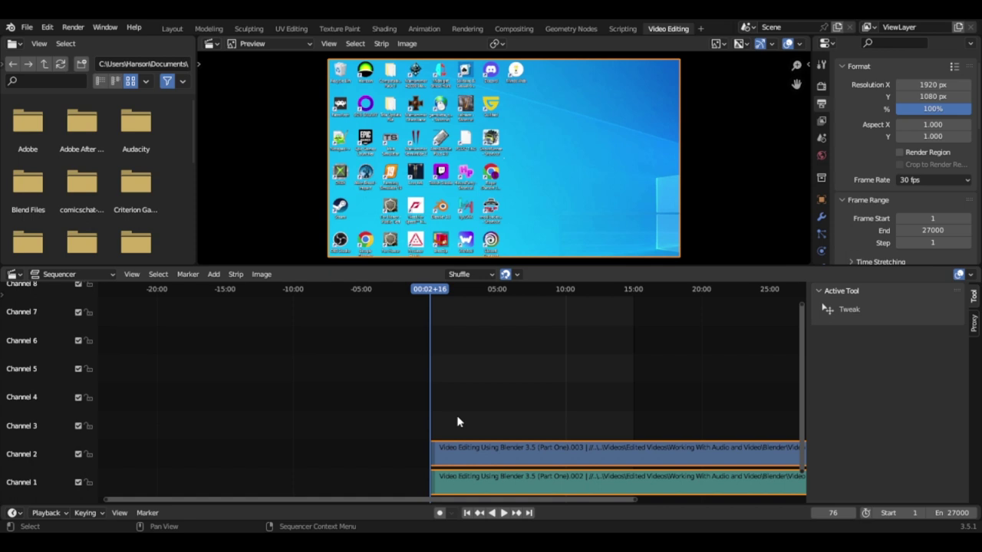
click(458, 421)
drag(455, 422, 477, 495)
scroll(473, 420, up, 5)
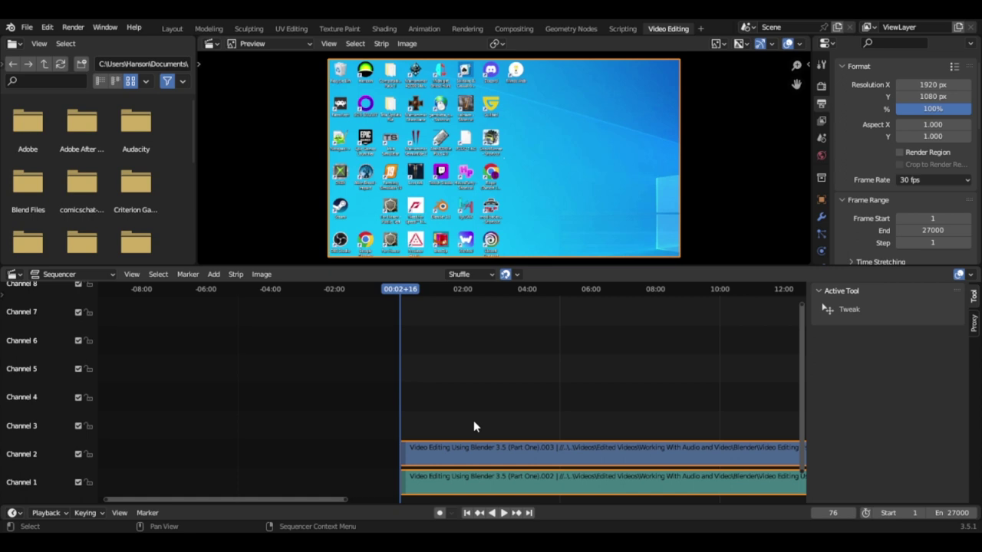
scroll(473, 420, up, 6)
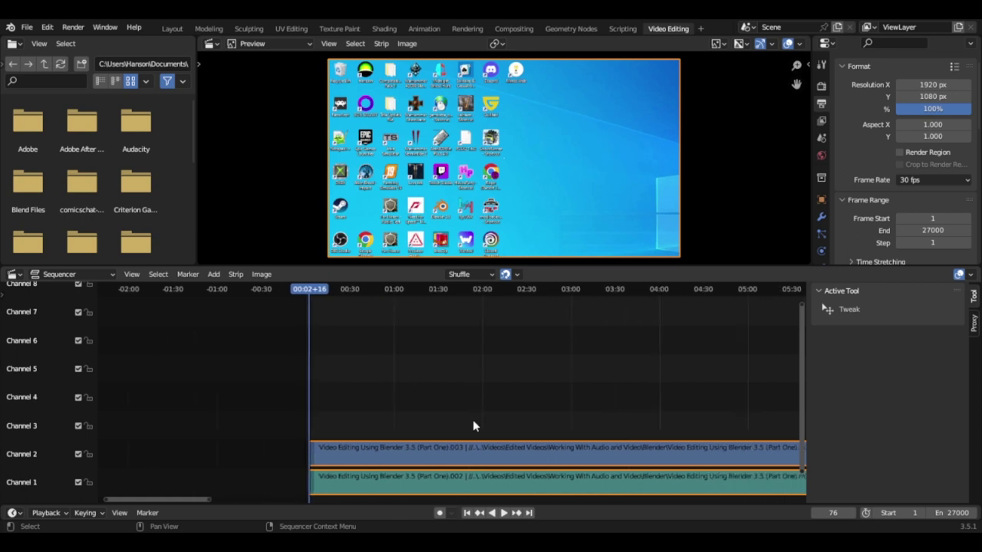
scroll(472, 419, up, 1)
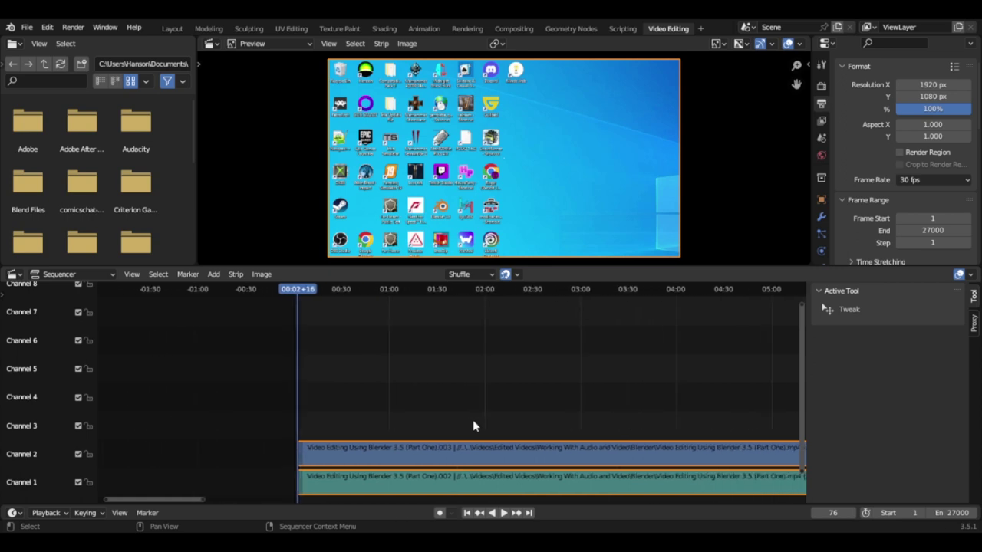
key(shift)
key(shift+Left)
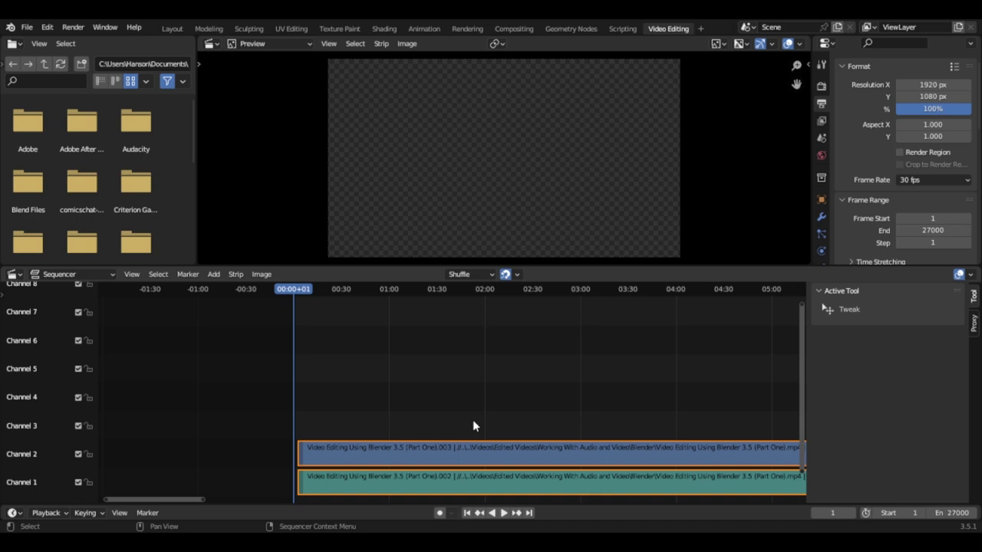
Step: Slide both selected strips back 75 frames so they start at frame 1
key(g)
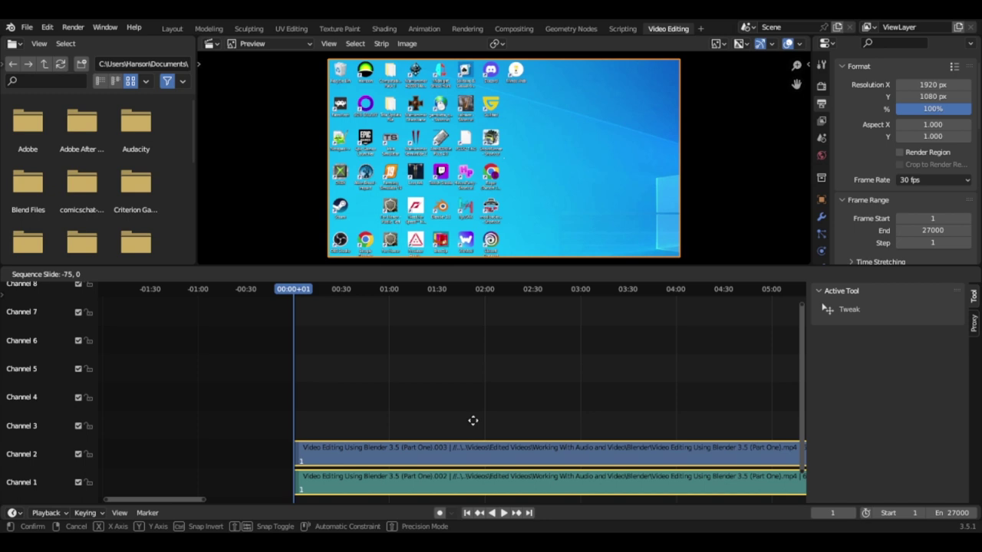
click(473, 420)
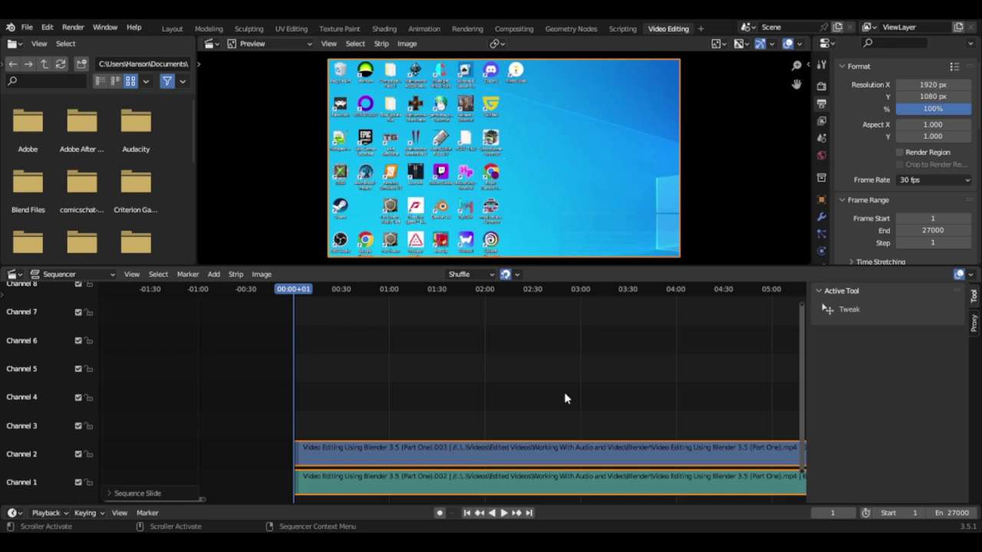
Step: Try to slide both strips by exactly 1 frame along the timeline
key(g)
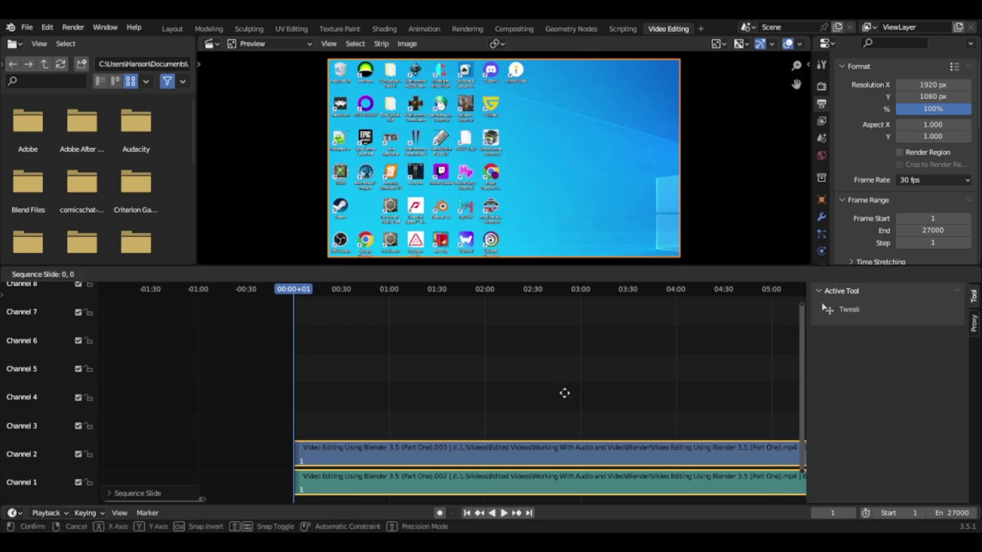
text(1)
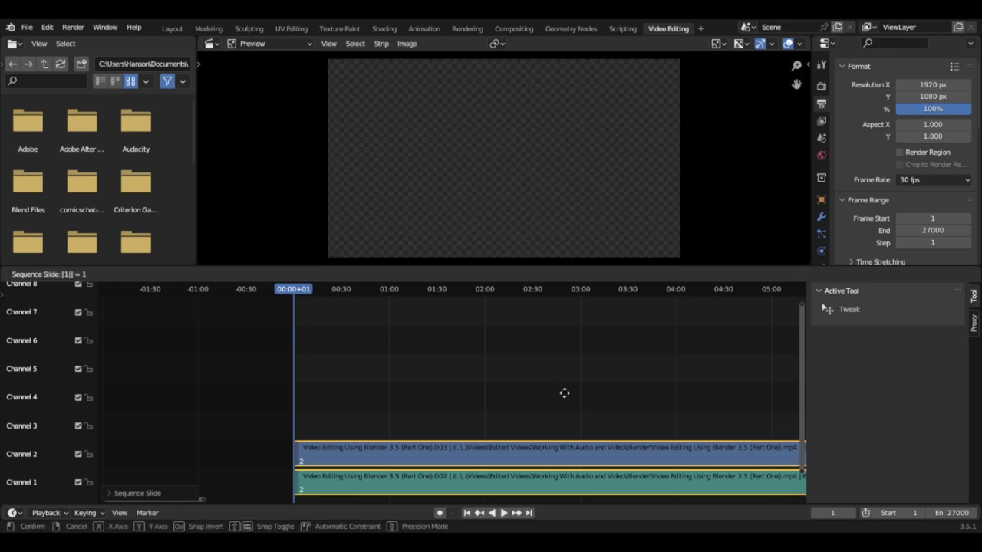
key(Return)
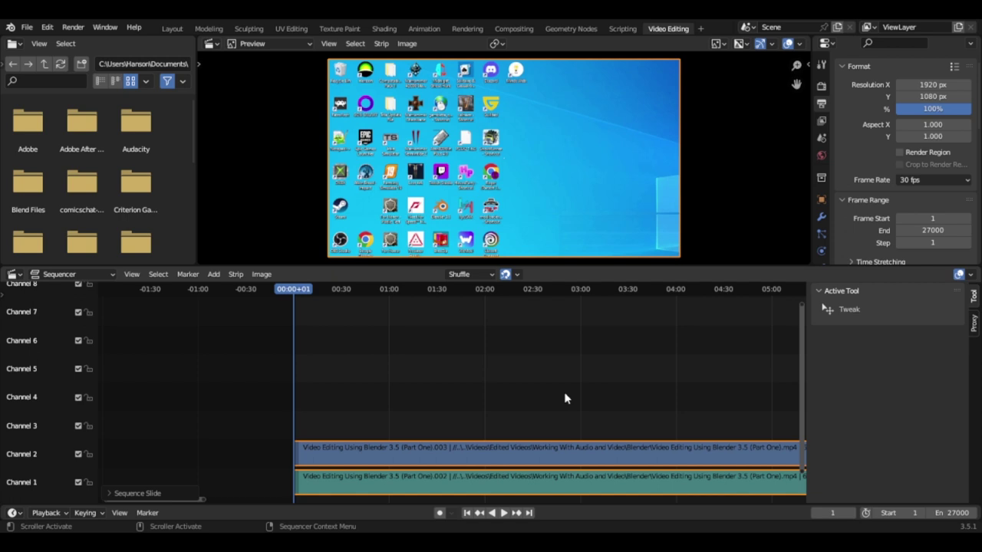
text(g)
text(1)
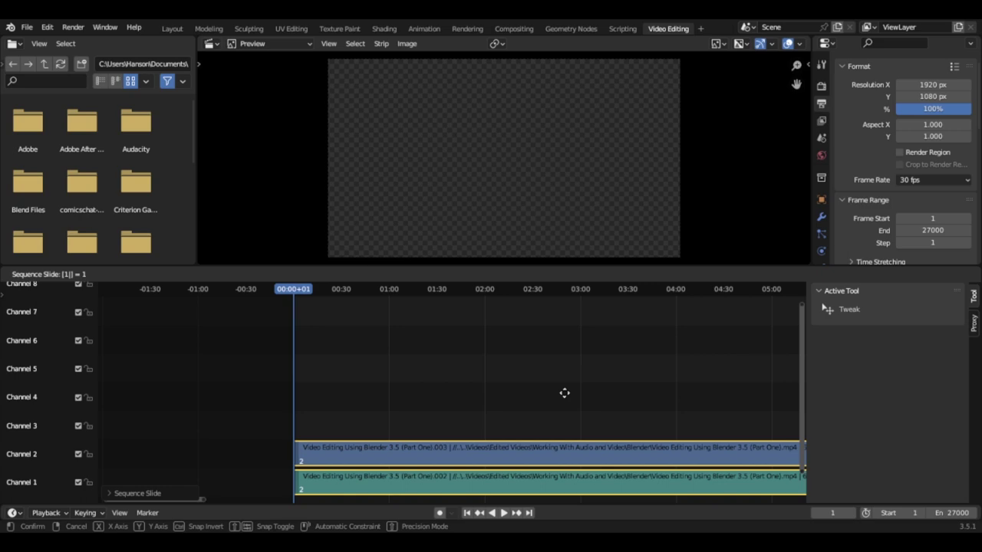
key(Return)
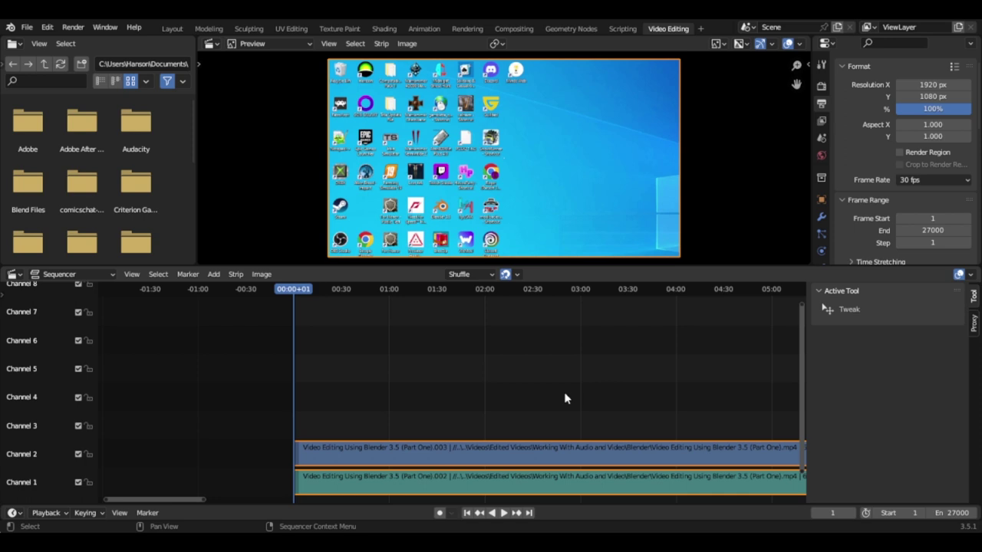
Step: Play the trimmed strips from frame 1 for about 21 seconds, and return the playhead to frame 1
key(space)
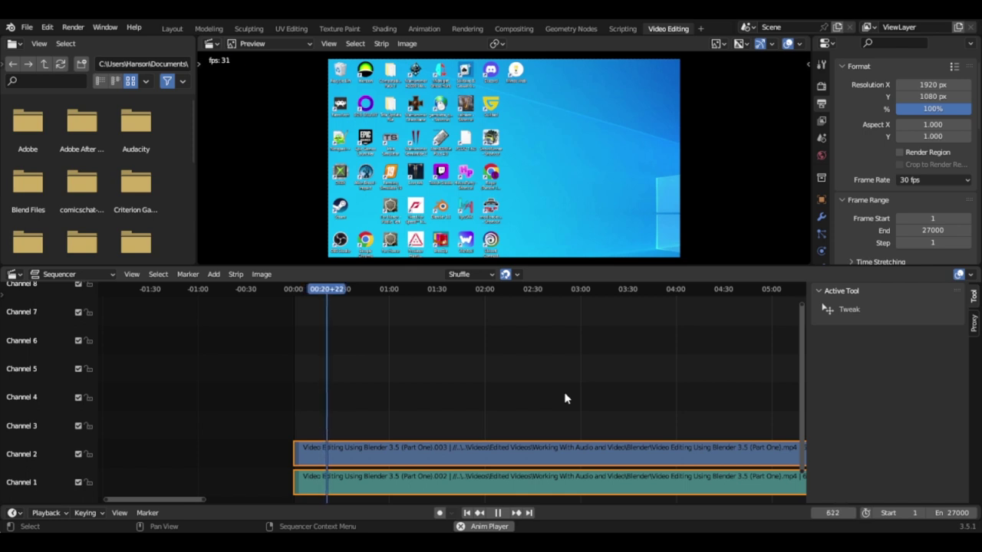
key(space)
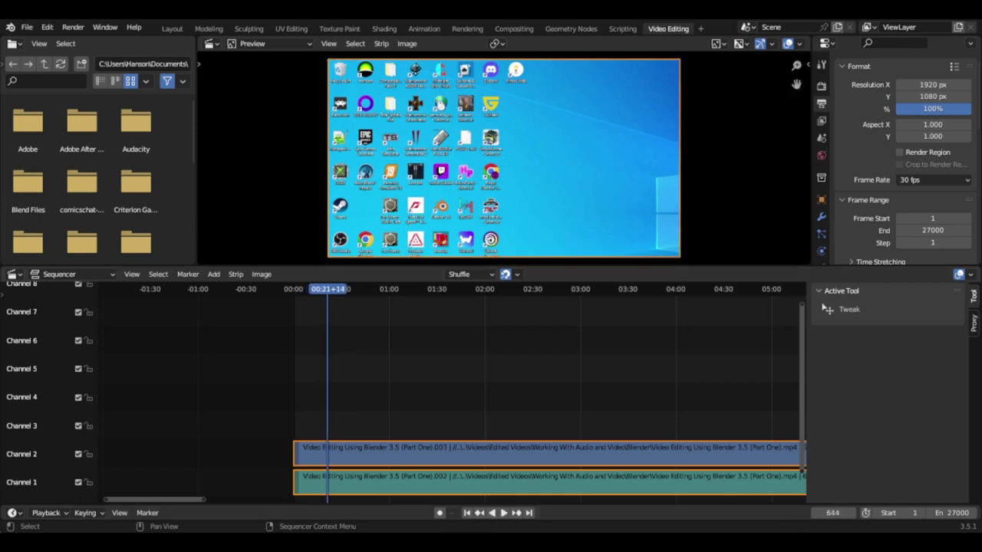
scroll(585, 406, down, 4)
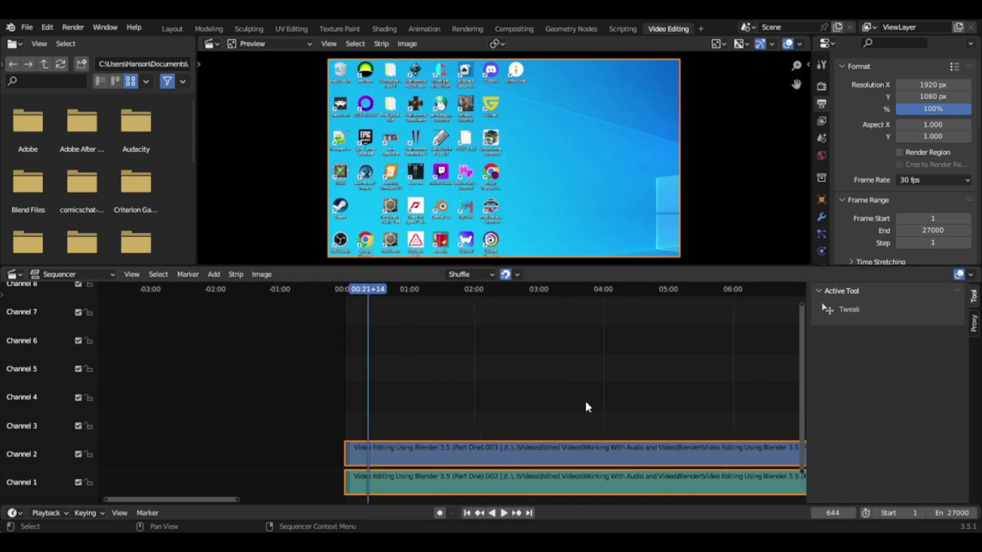
scroll(585, 407, down, 6)
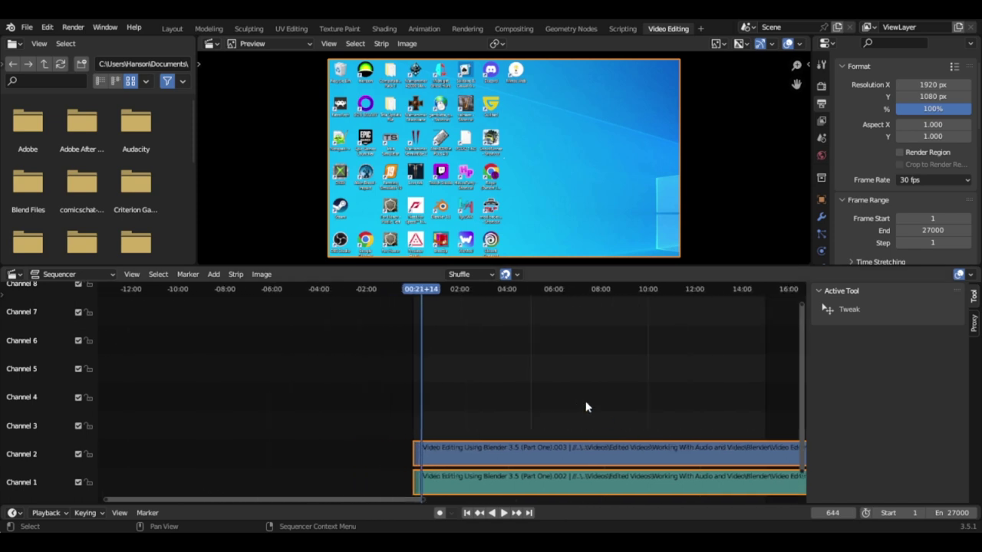
scroll(585, 407, down, 4)
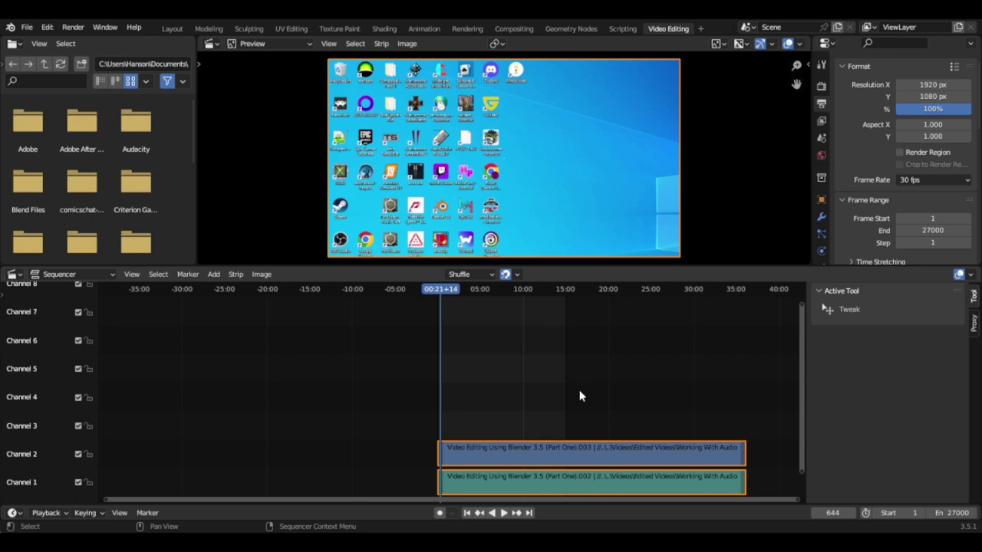
key(shift)
key(shift+Left)
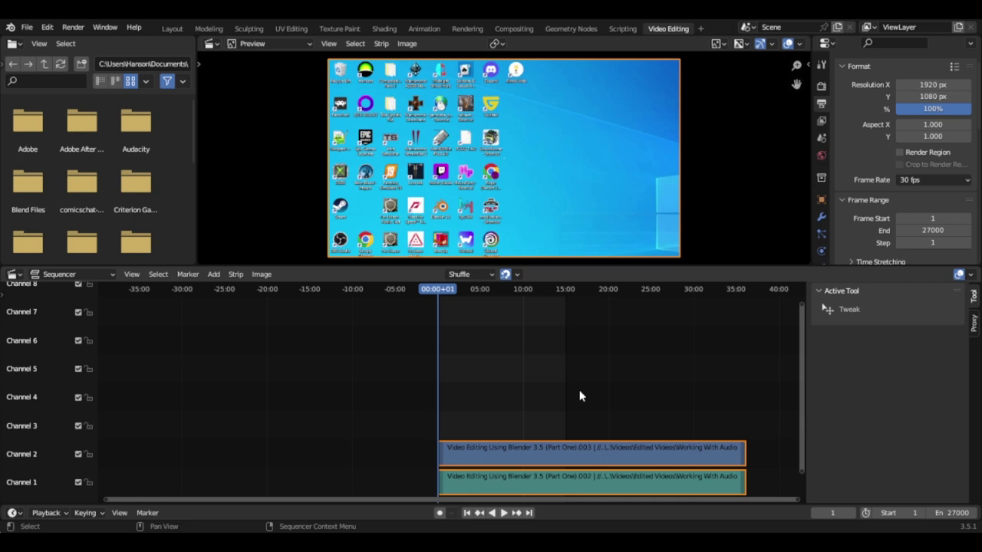
Step: Set the scene's end frame to 64778 to match the last frame of both strips, and check it against the strips
key(g)
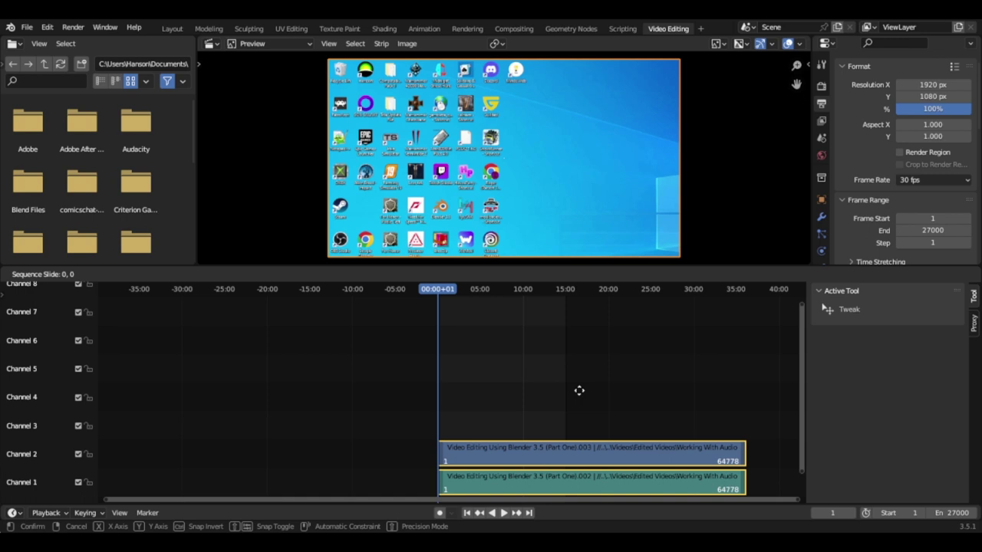
click(580, 390)
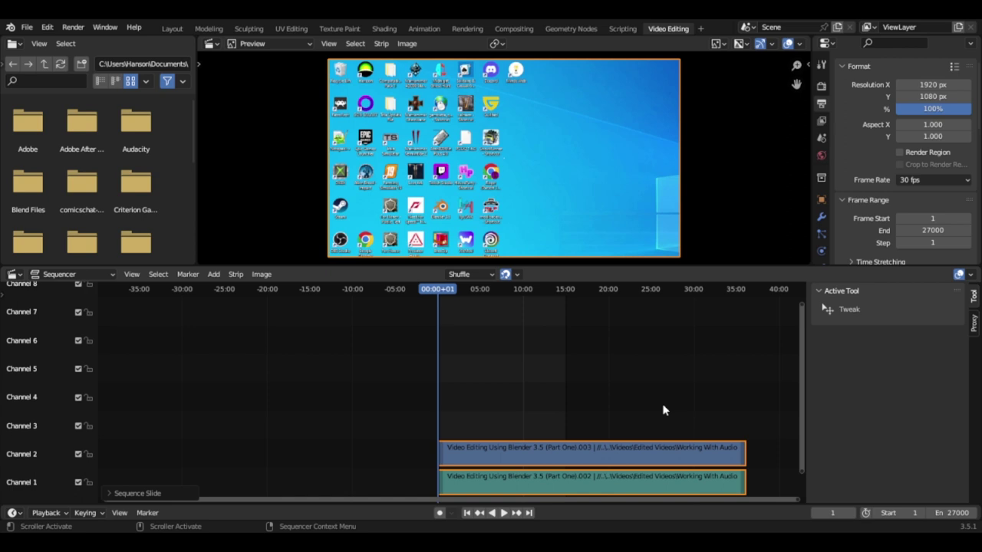
key(g)
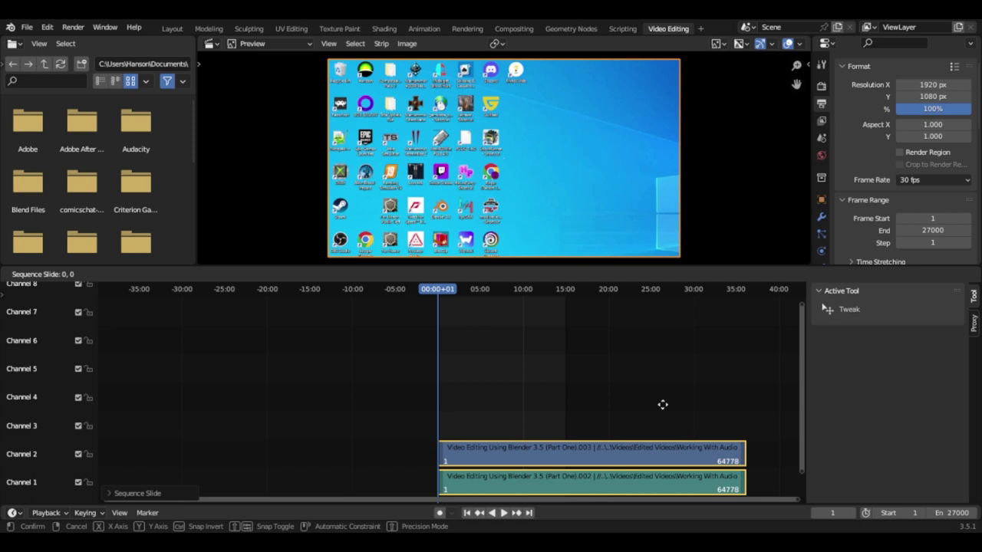
click(663, 405)
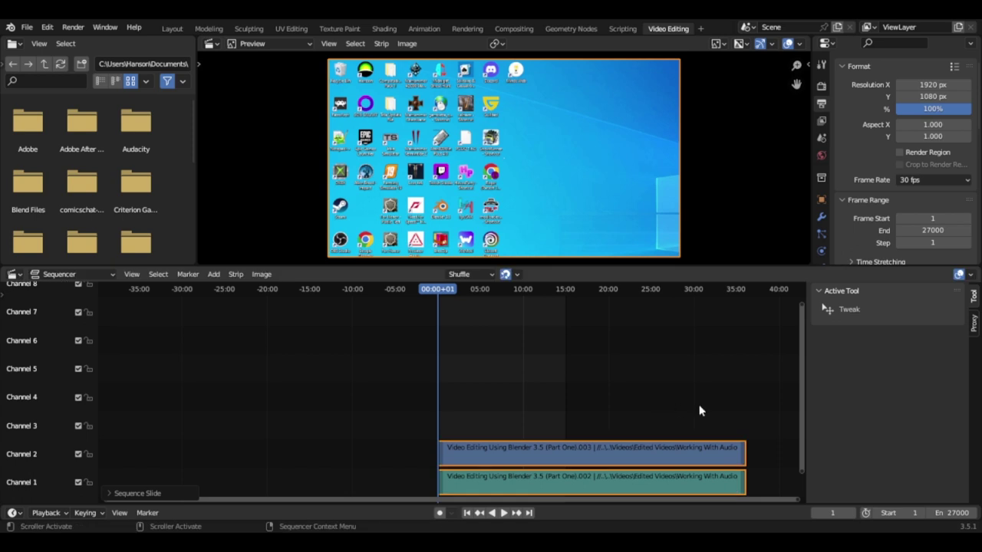
click(953, 512)
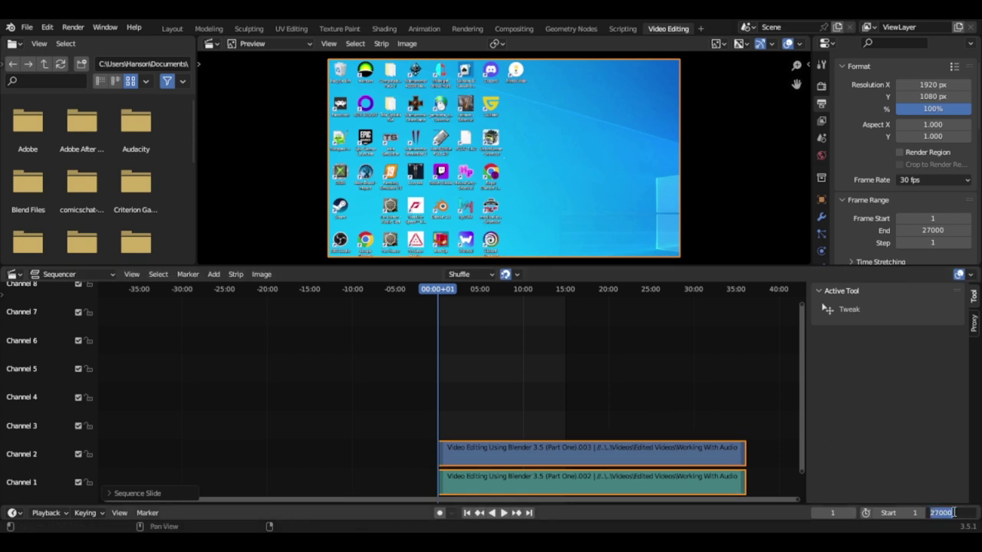
text(64778)
key(Return)
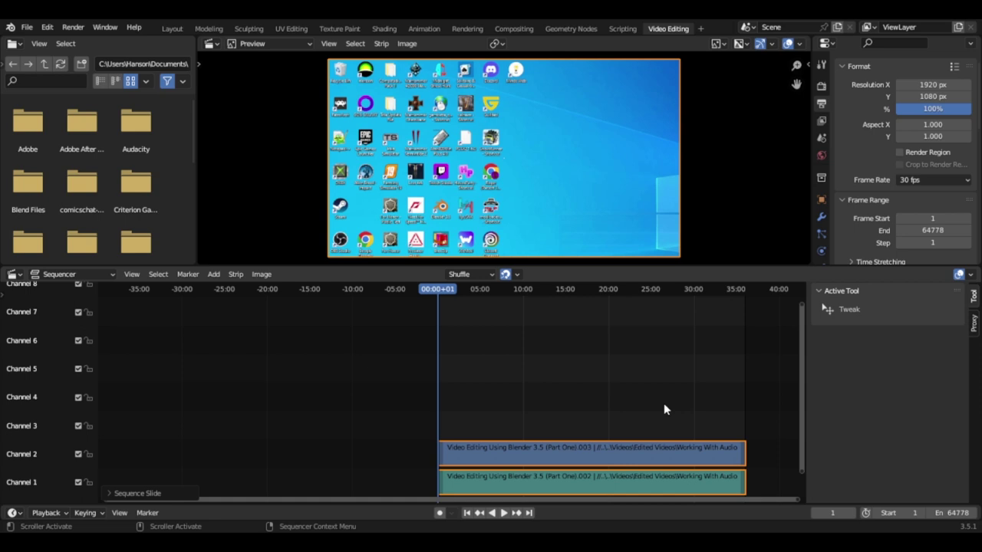
key(g)
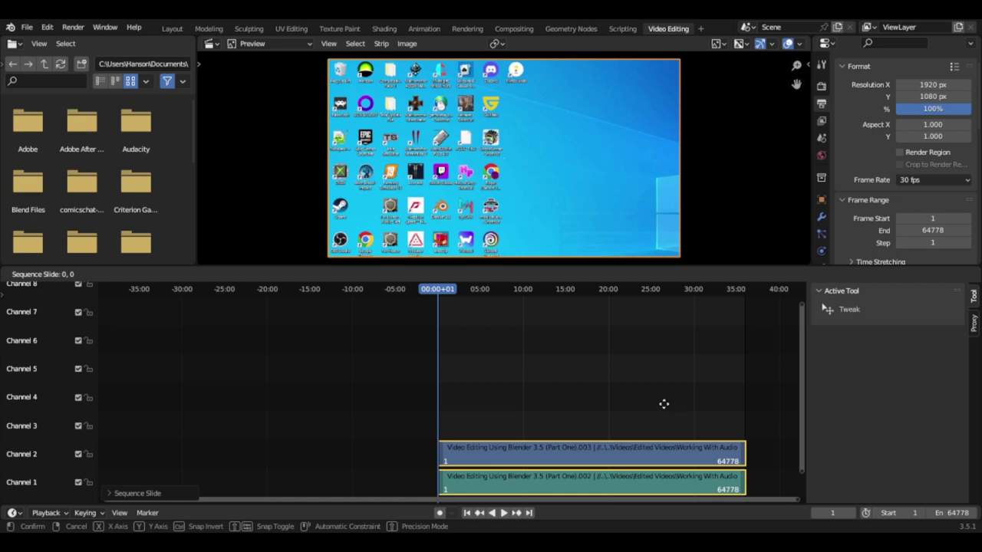
right_click(664, 405)
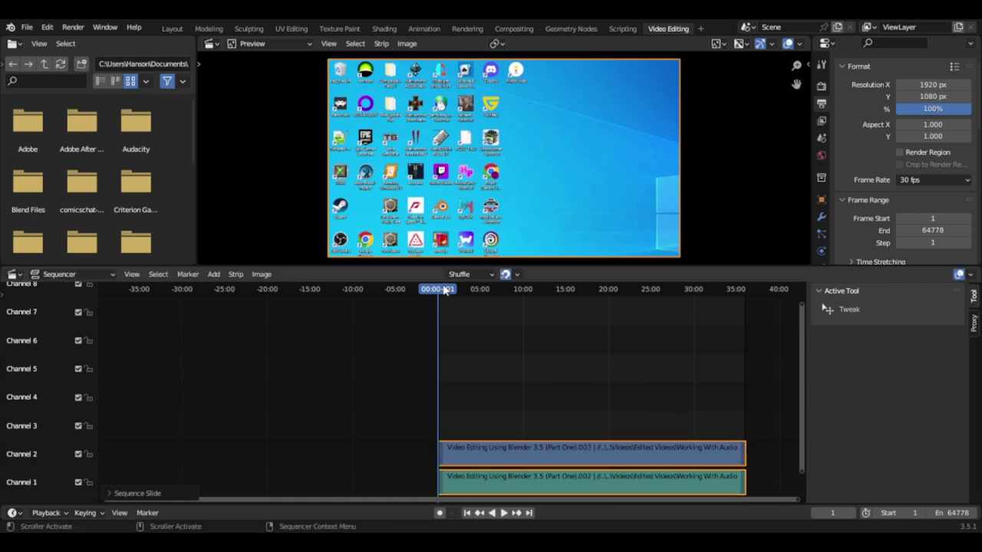
Step: Review the closing footage up to the last frame of the strips, and return the playhead to frame 1
key(shift+Right)
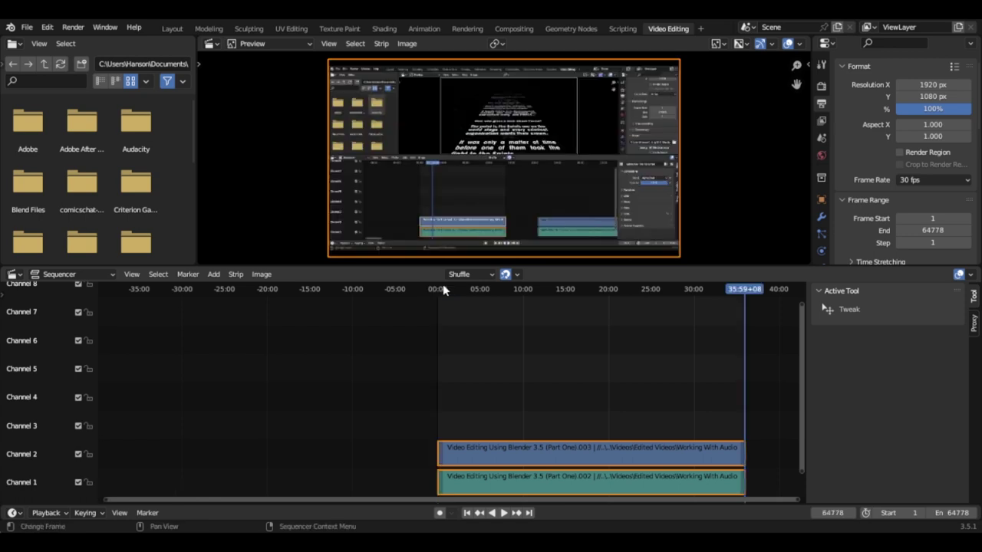
click(739, 292)
drag(738, 292, 730, 296)
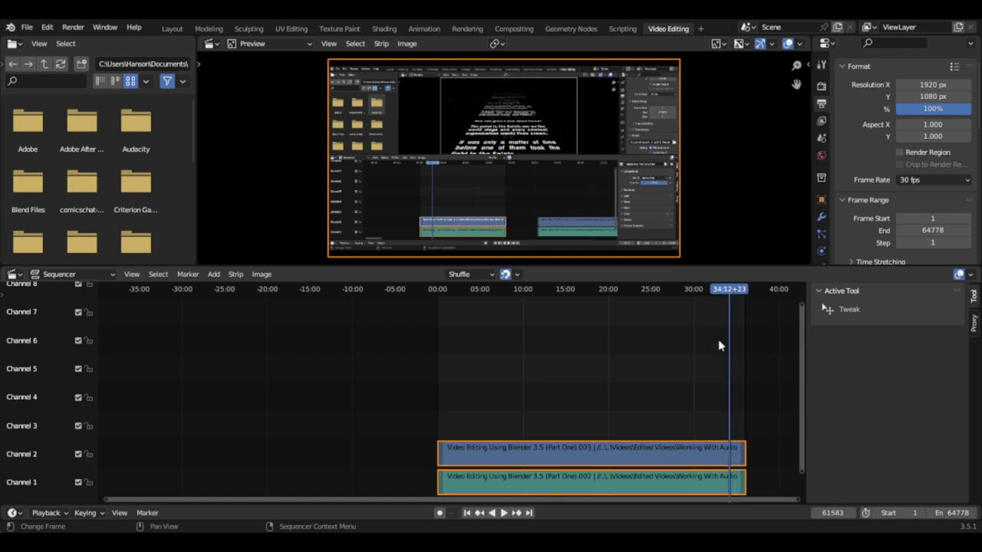
key(space)
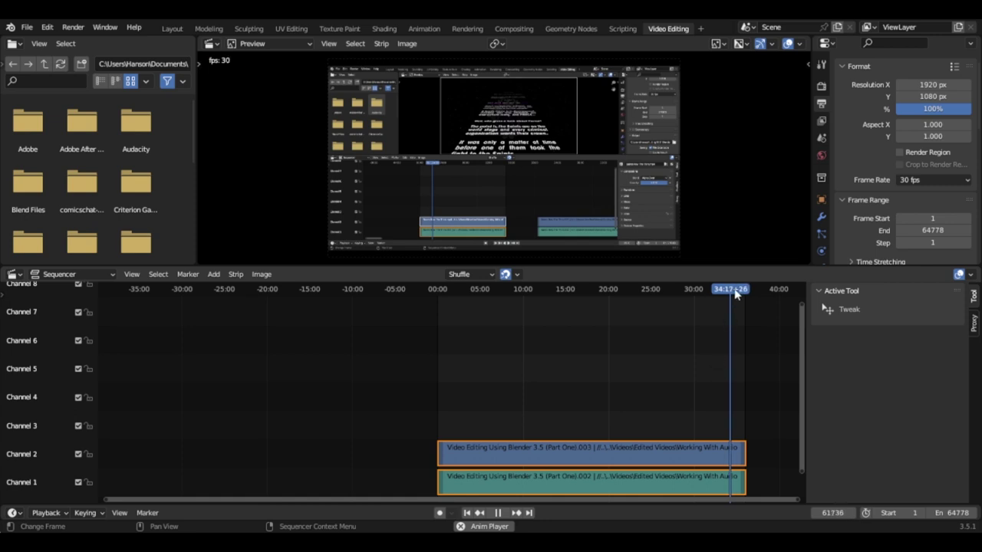
drag(735, 294, 743, 294)
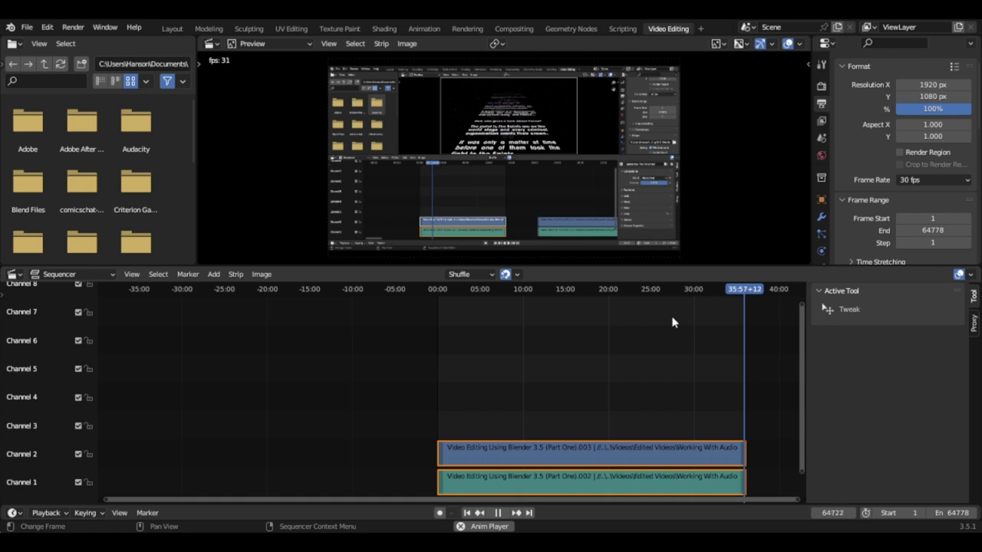
key(space)
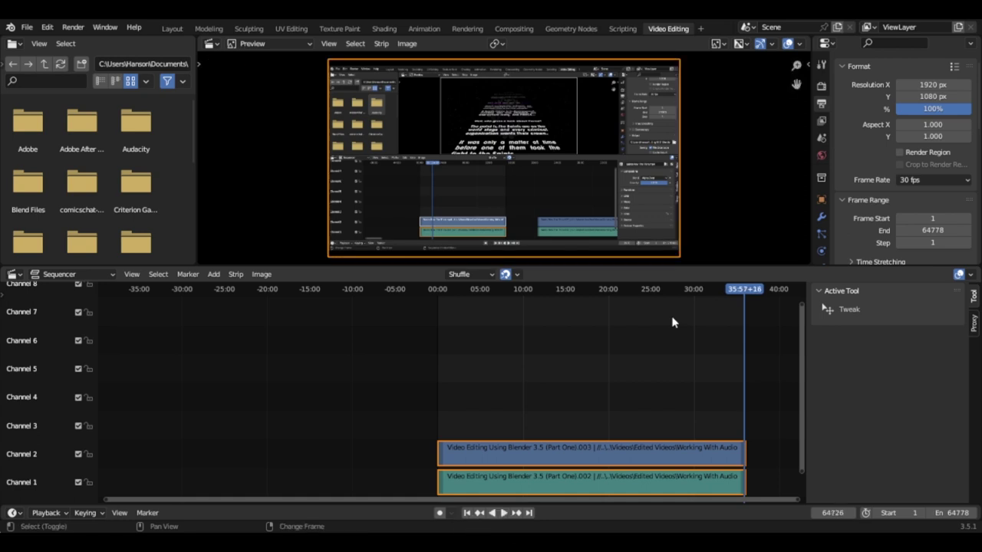
key(shift+Right)
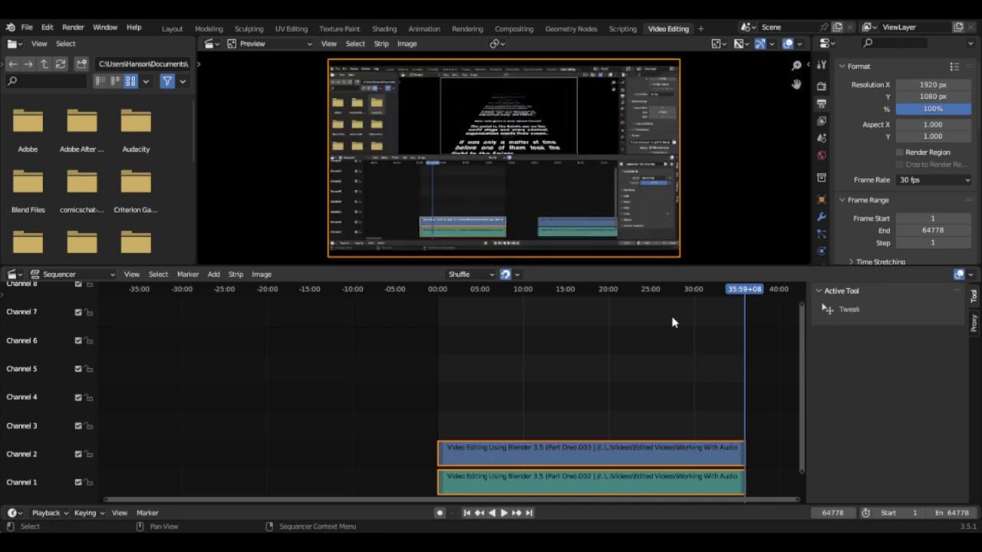
key(Right)
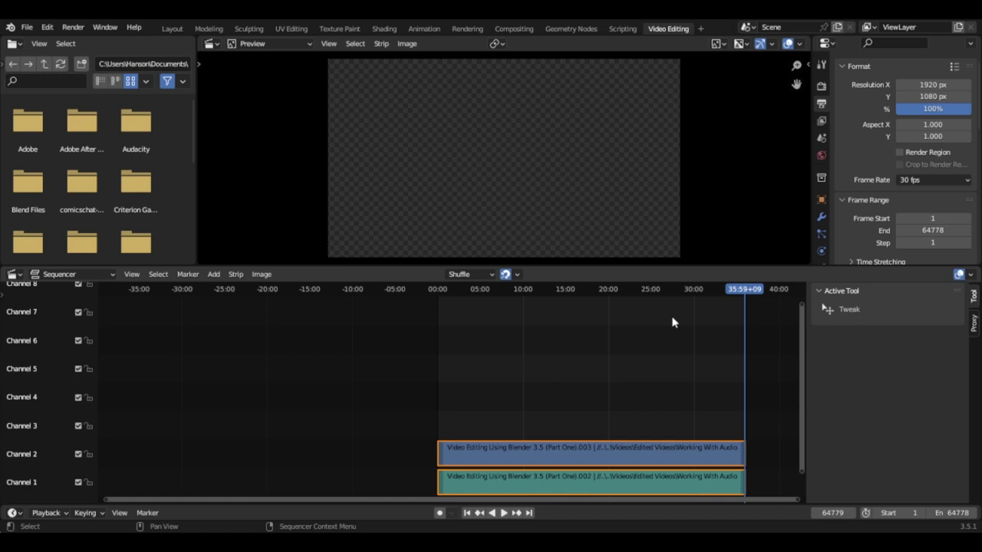
key(Left)
key(shift+Left)
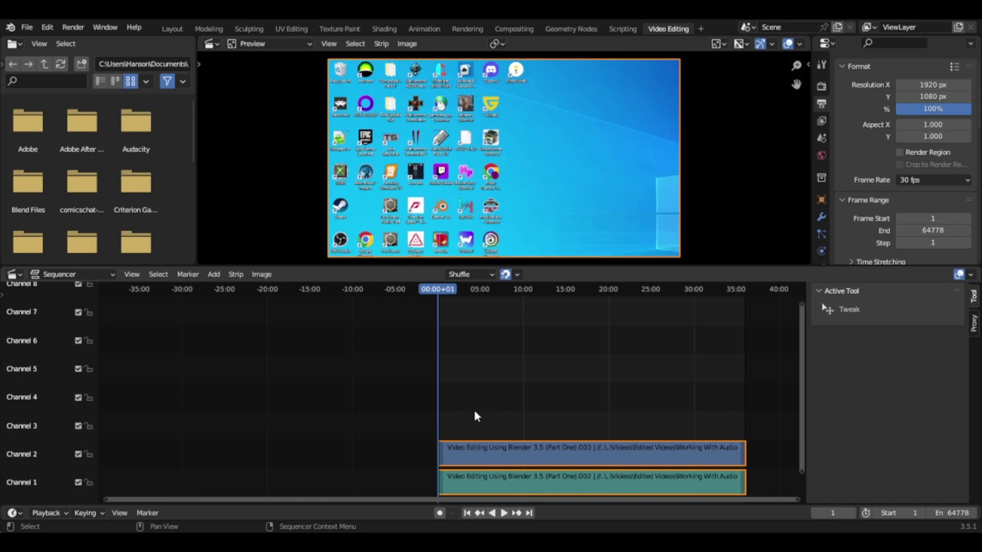
Step: Move both strips up one channel, constrained vertically, to leave channel 1 free
key(g)
key(y)
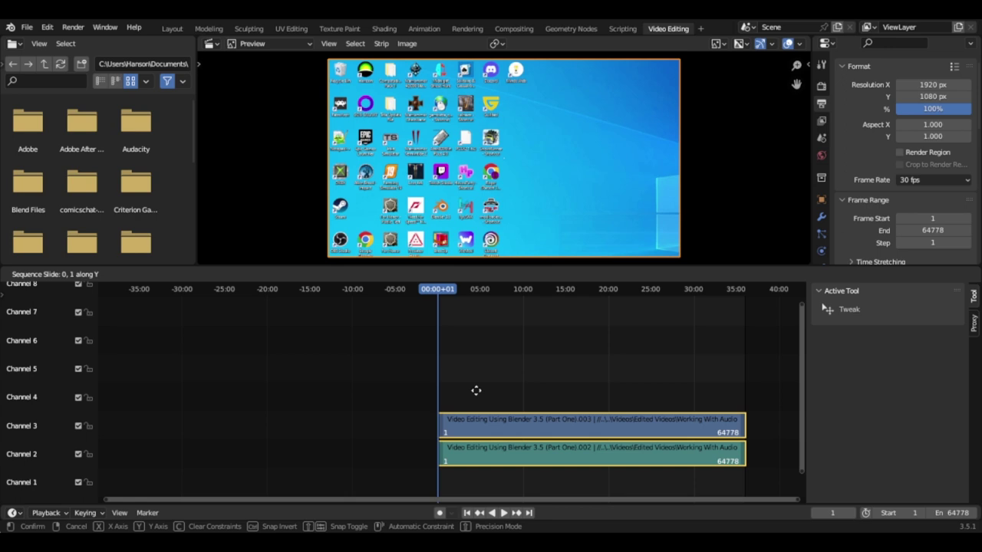
click(475, 391)
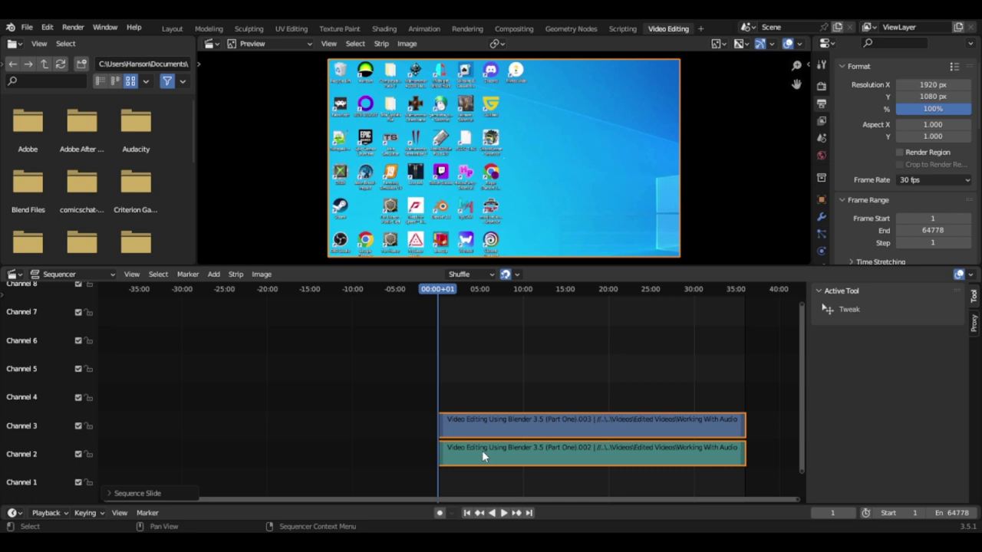
Step: Add the sound file Background Audio5.flac as a strip in channel 1, starting at frame 1
click(527, 452)
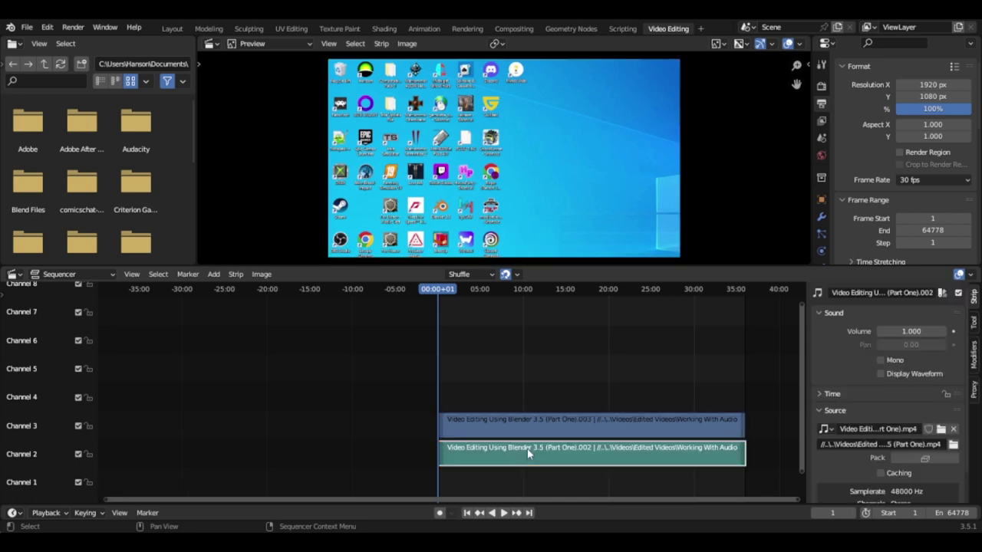
click(534, 424)
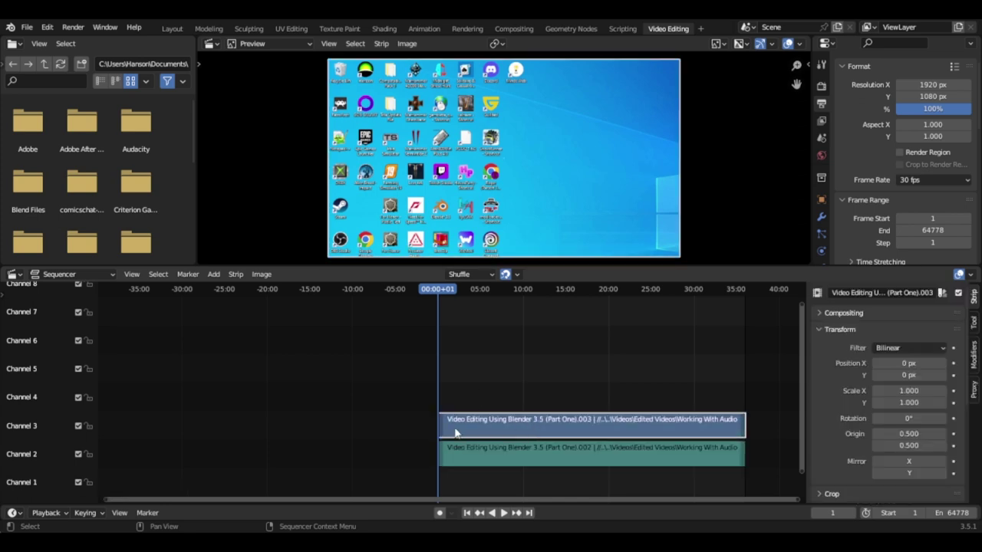
click(215, 275)
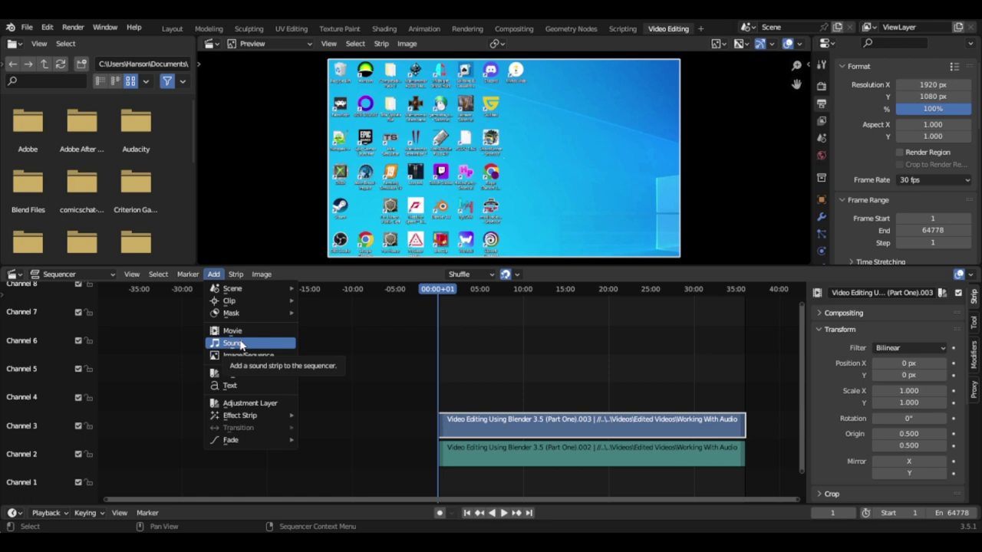
key(Escape)
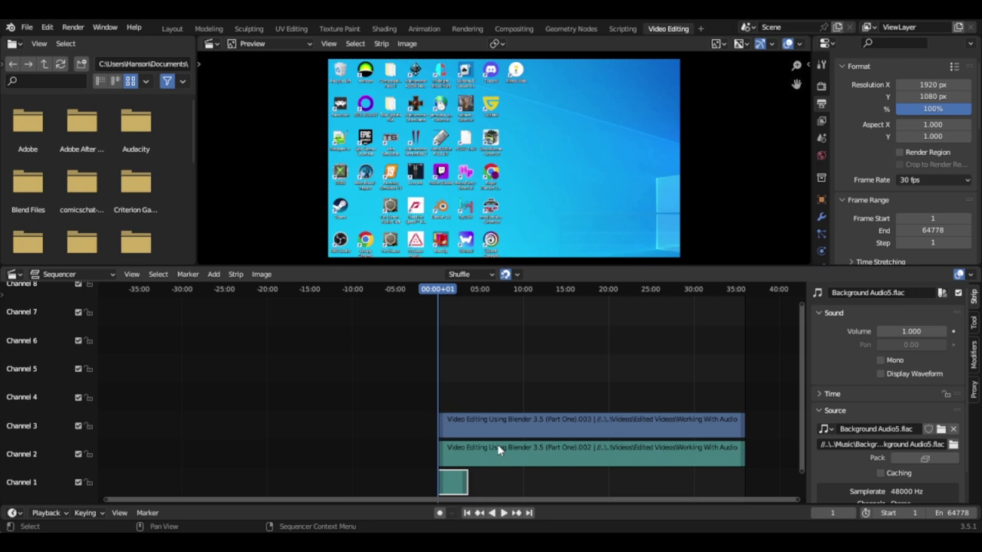
Step: Play the opening with the background audio, and display the waveforms of the sound strips in channels 1 and 2
key(space)
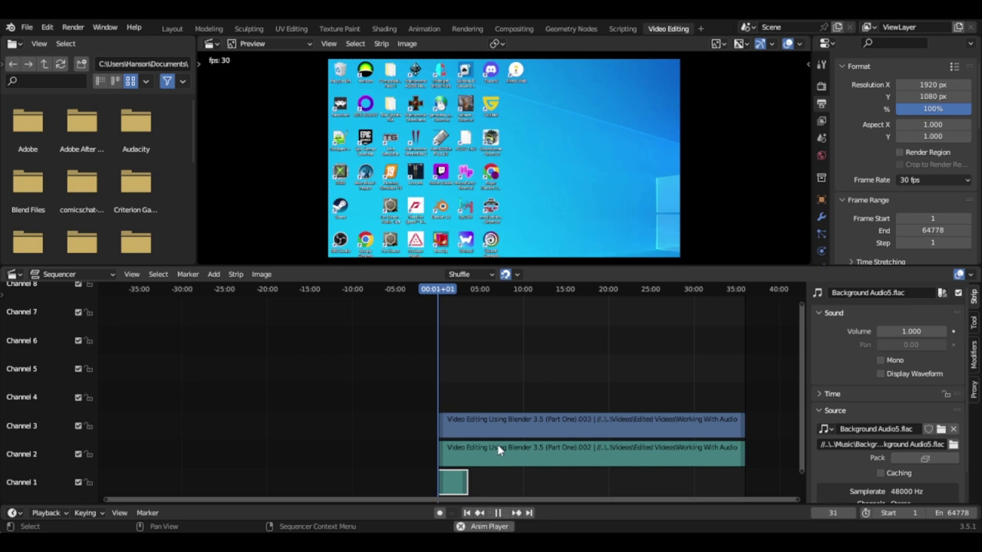
key(space)
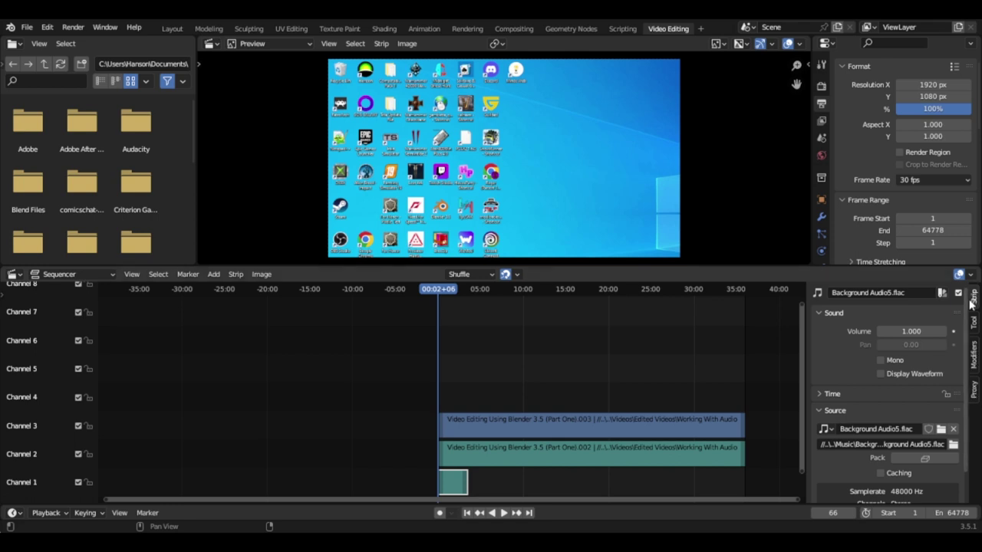
click(880, 374)
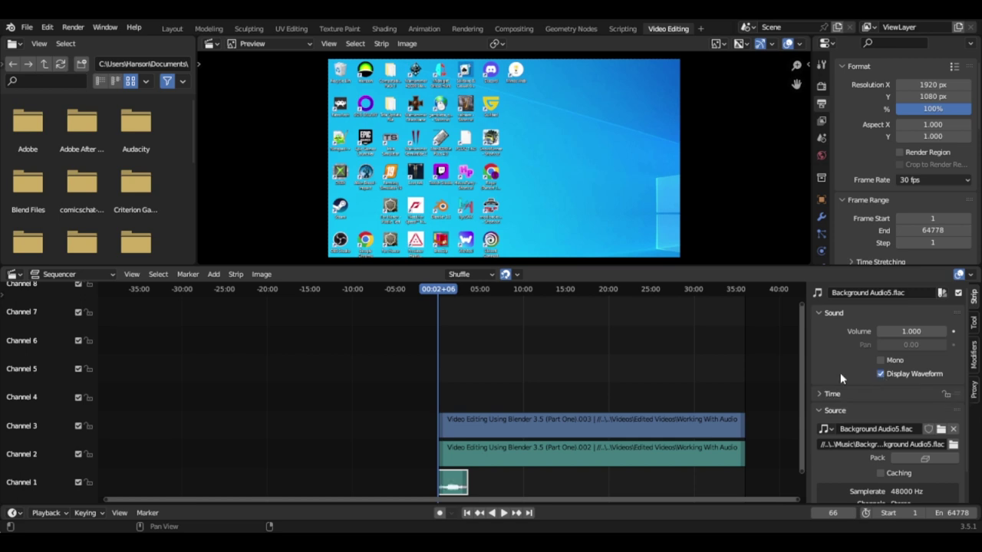
scroll(637, 390, up, 5)
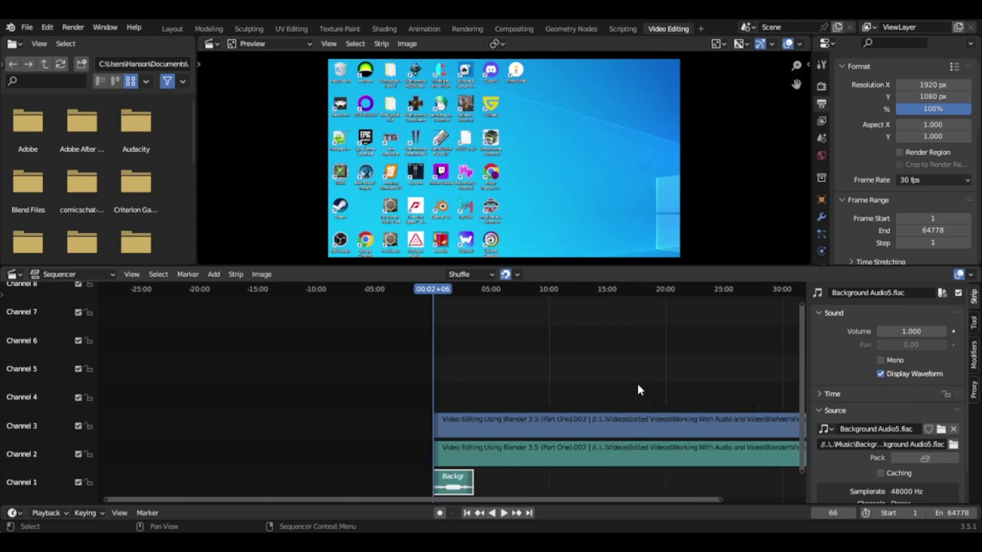
scroll(638, 388, up, 2)
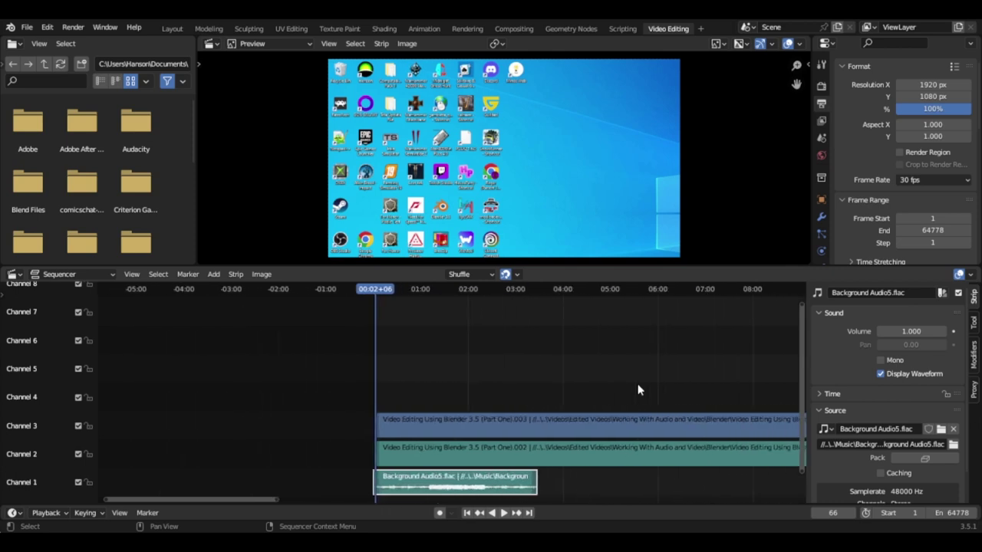
click(476, 449)
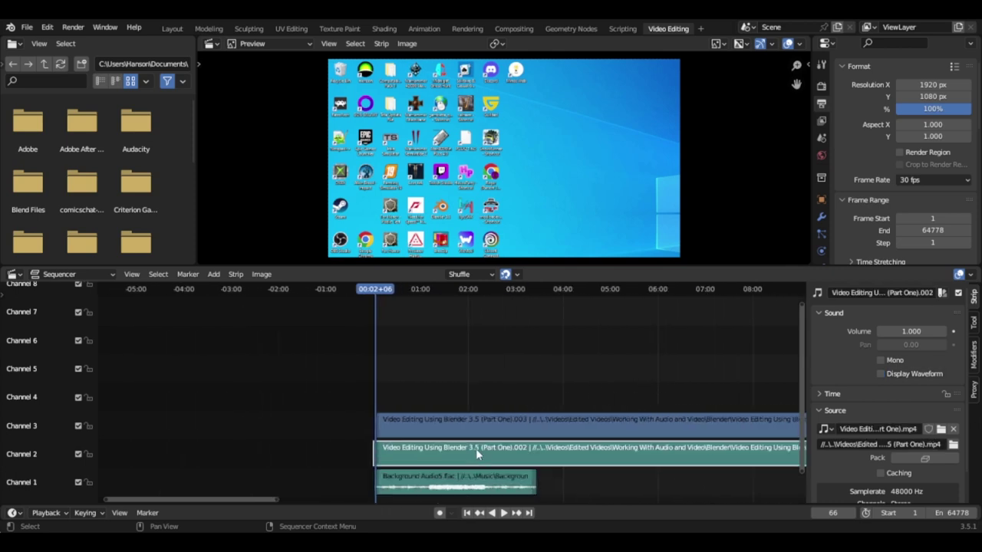
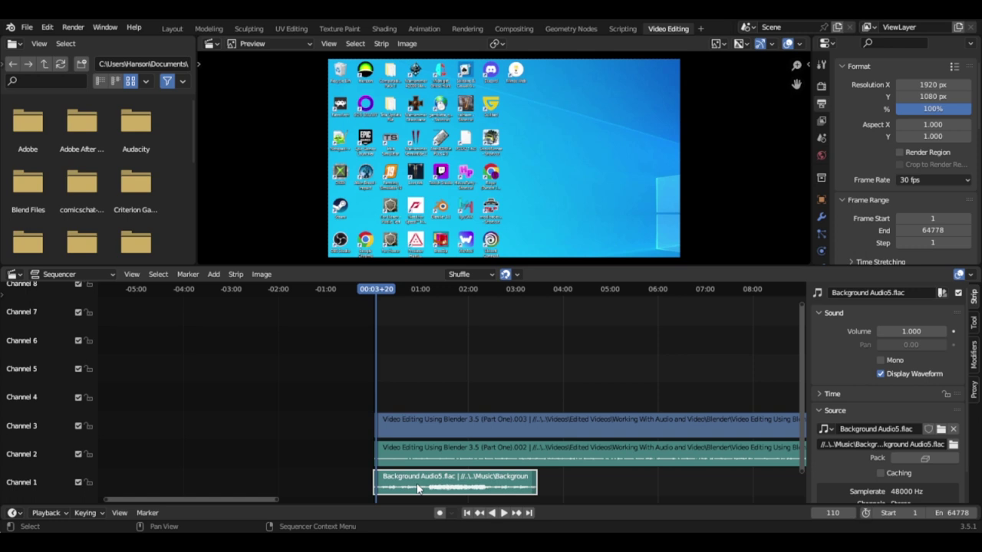
Step: Set the background audio strip's volume to 0.5 and play a few seconds to judge the mix
click(912, 331)
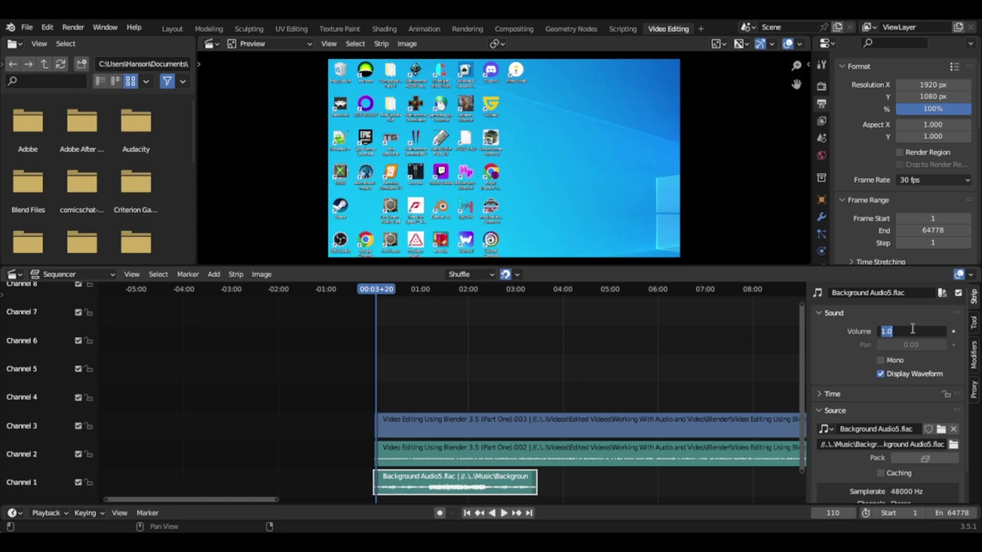
key(BackSpace)
text(.5)
key(Return)
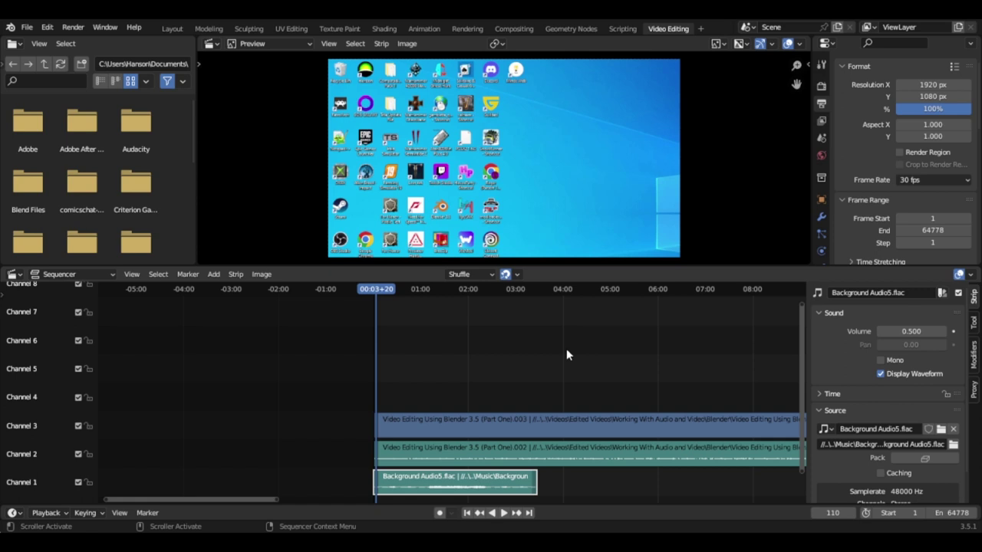
key(space)
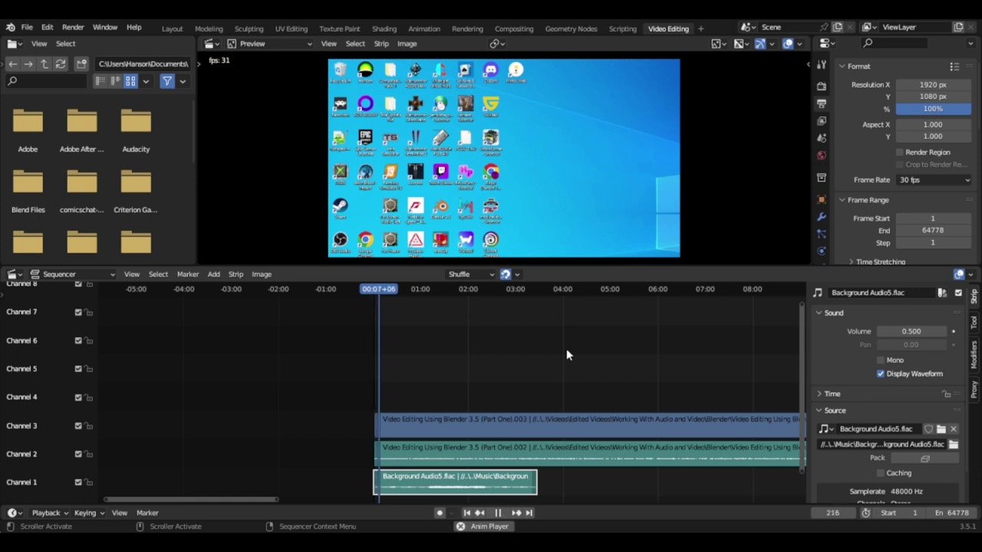
key(space)
Step: Lower the background audio strip's volume to 0.2 and listen to it against the narration
click(904, 327)
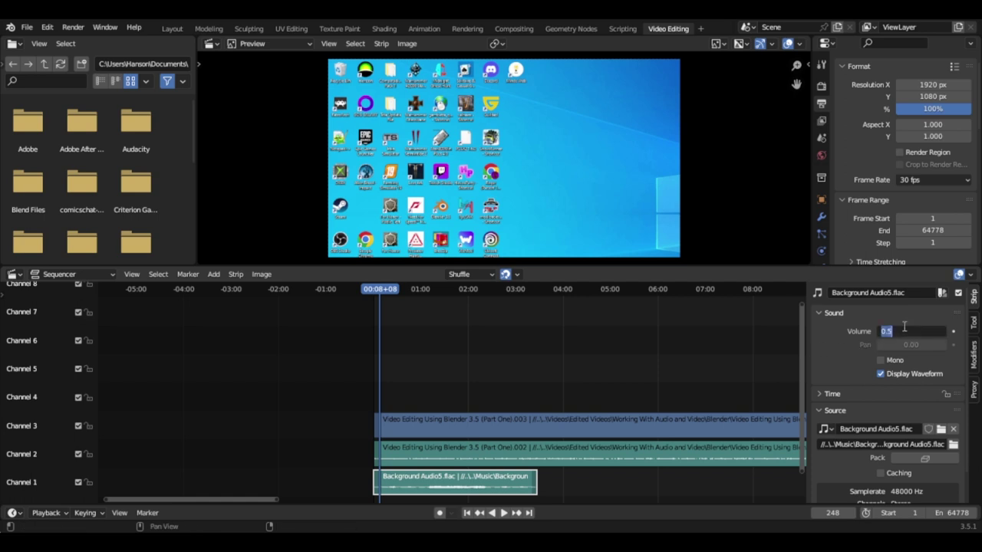
key(BackSpace)
text(2)
key(Return)
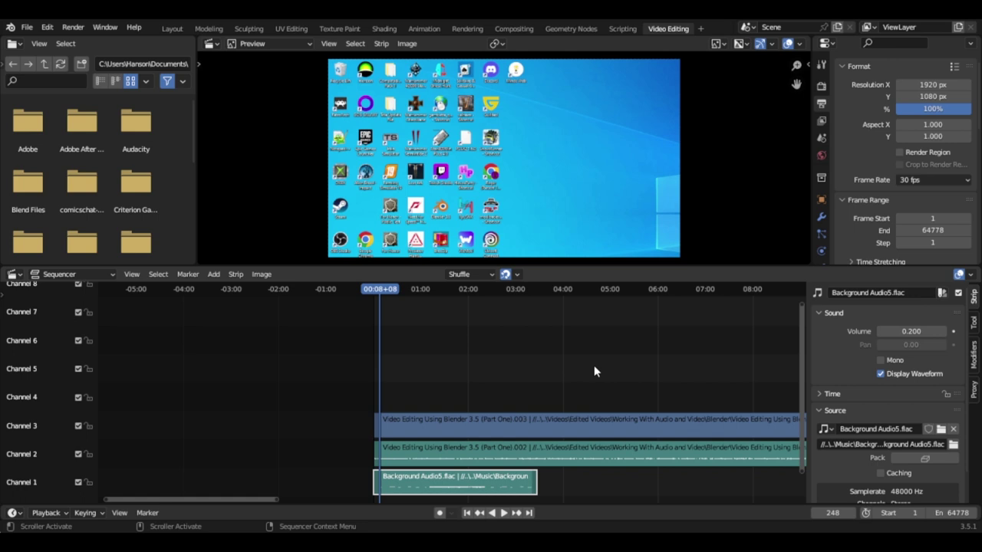
key(space)
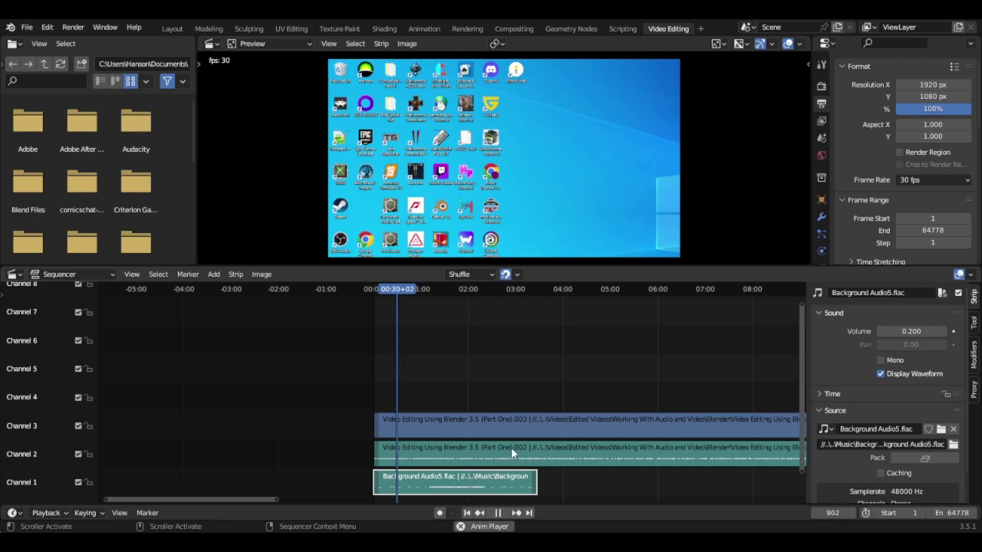
key(space)
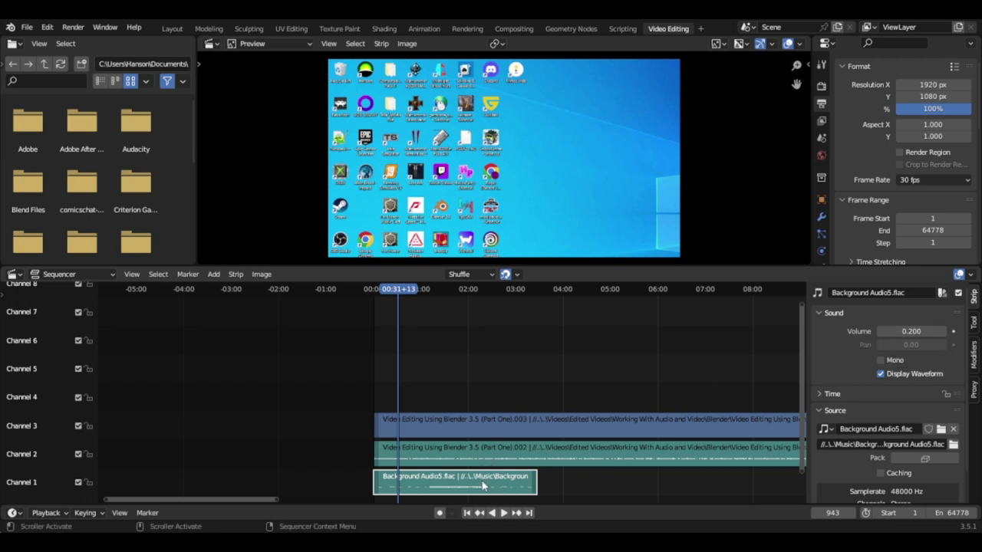
Step: Set the background audio strip's volume to 0.15 and play a short section to check the balance
click(902, 329)
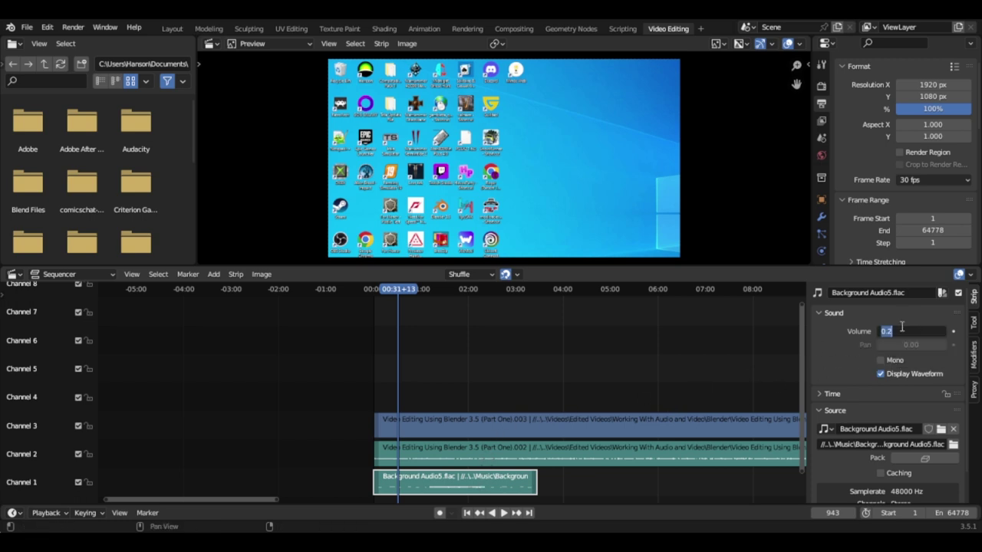
key(BackSpace)
text(.45)
key(BackSpace)
text(15)
key(BackSpace)
key(BackSpace)
key(BackSpace)
key(BackSpace)
text(.15)
key(Return)
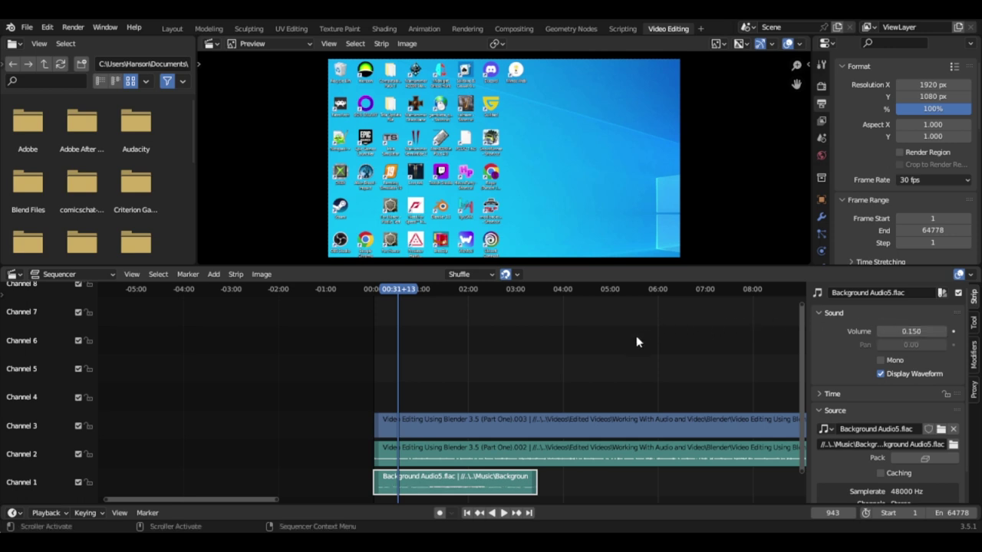
key(space)
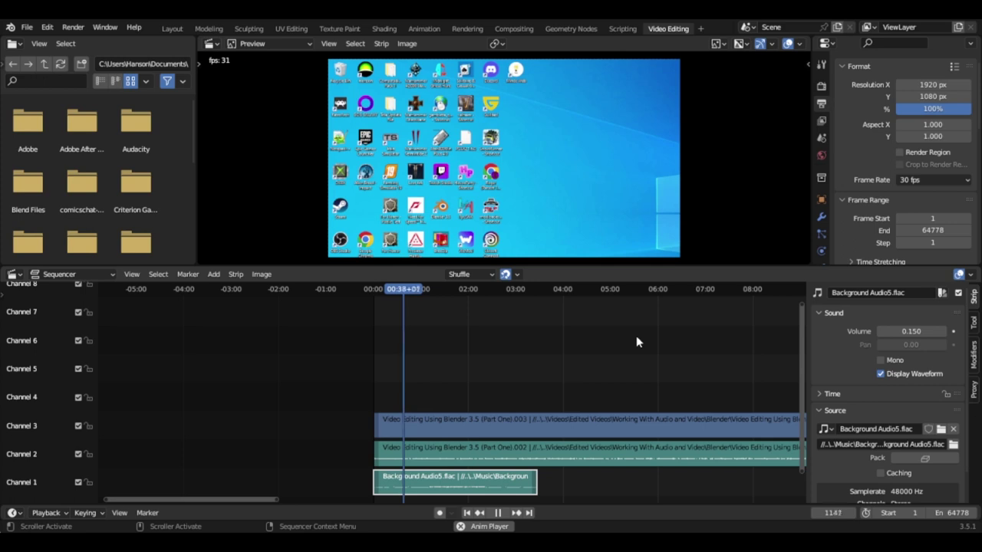
key(space)
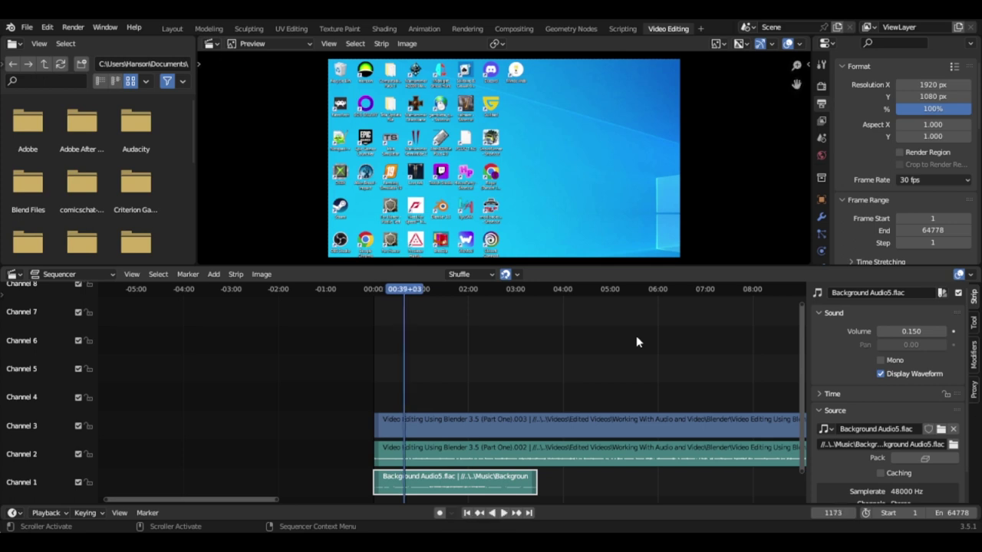
Step: Return the playhead to frame 1 and compare the background audio strip's length with the video and its sound strip
key(shift+Left)
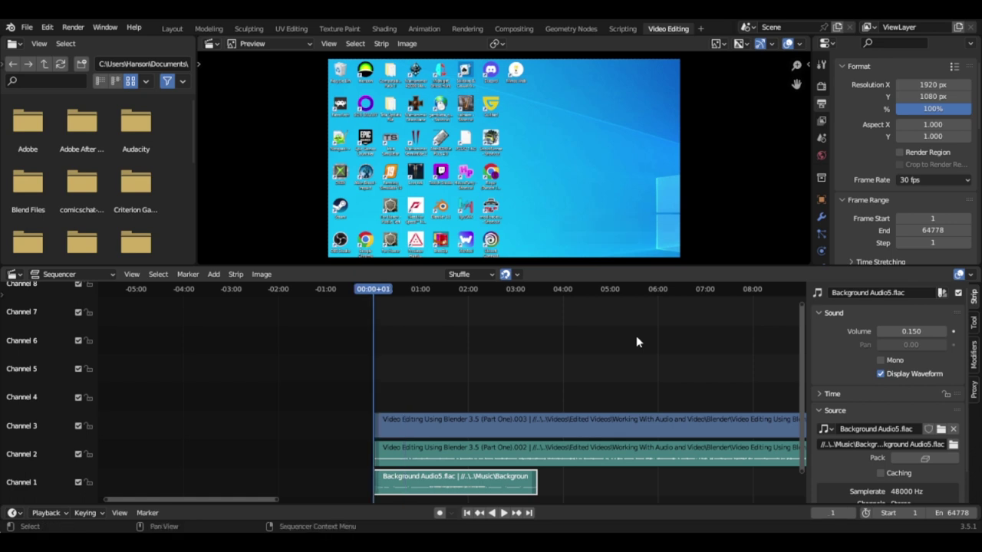
scroll(636, 342, down, 5)
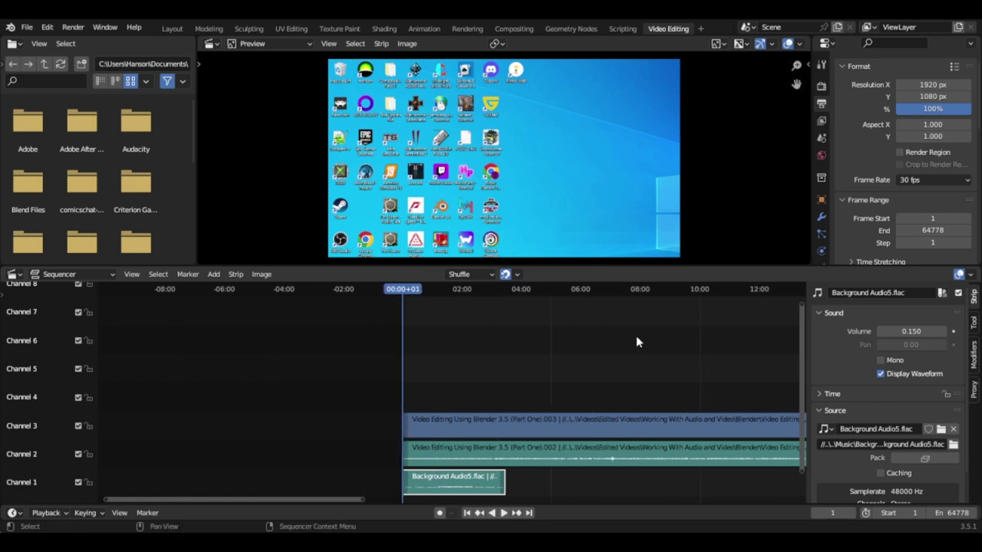
scroll(636, 342, down, 5)
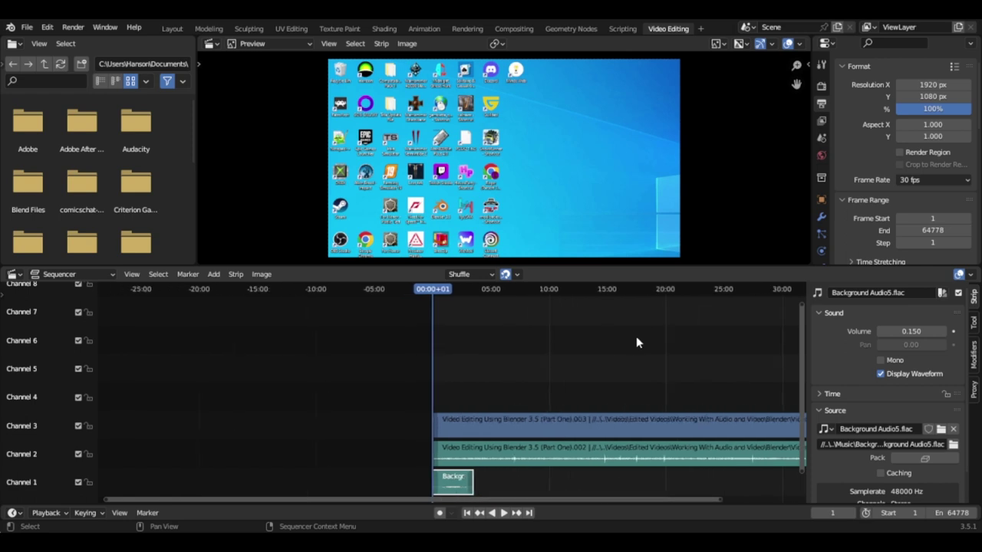
scroll(636, 342, down, 2)
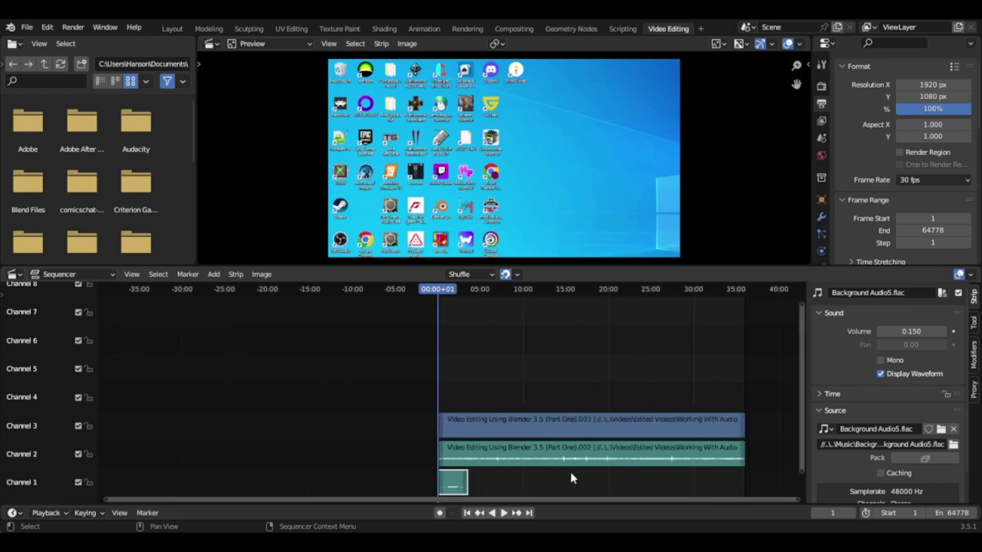
scroll(570, 474, up, 7)
scroll(571, 474, down, 6)
scroll(571, 479, down, 1)
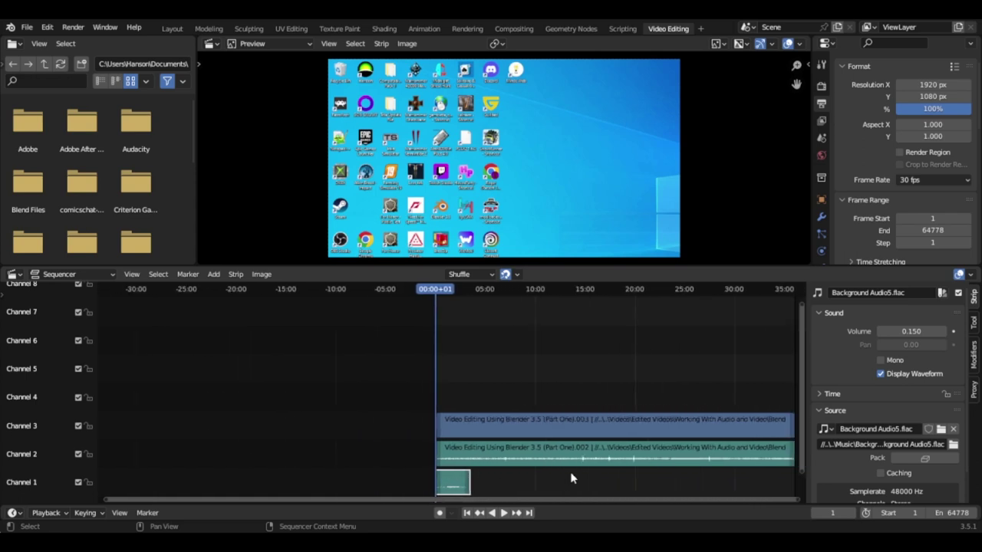
scroll(550, 469, down, 1)
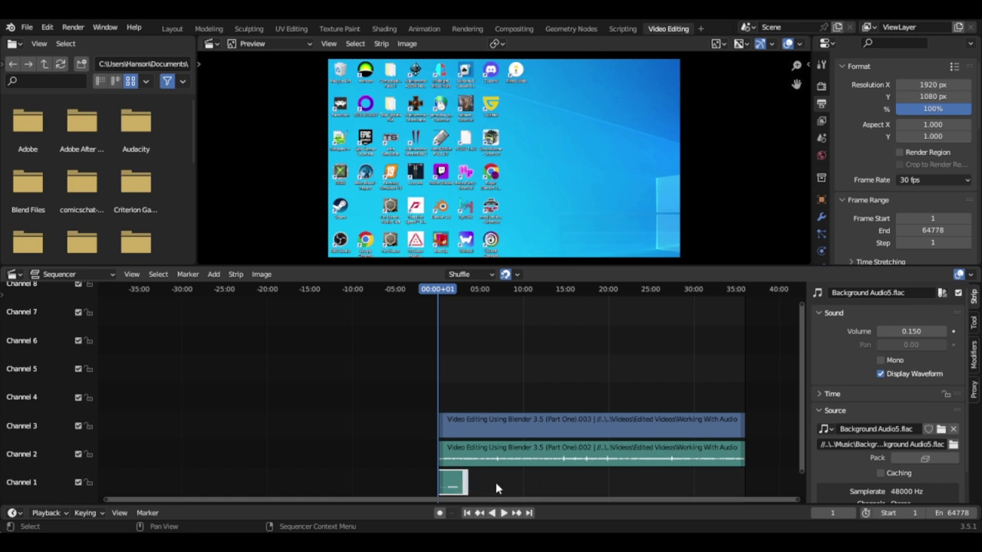
scroll(495, 482, up, 7)
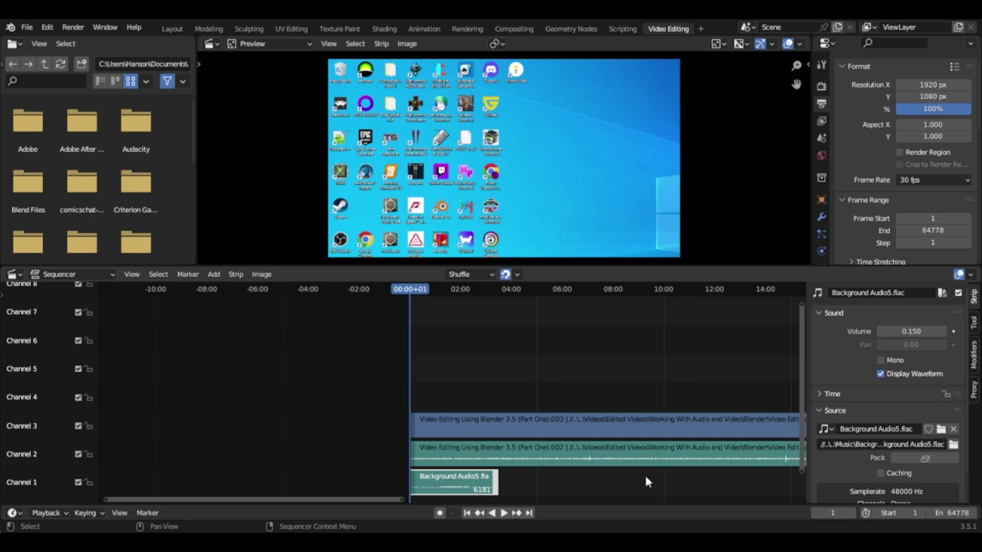
click(212, 275)
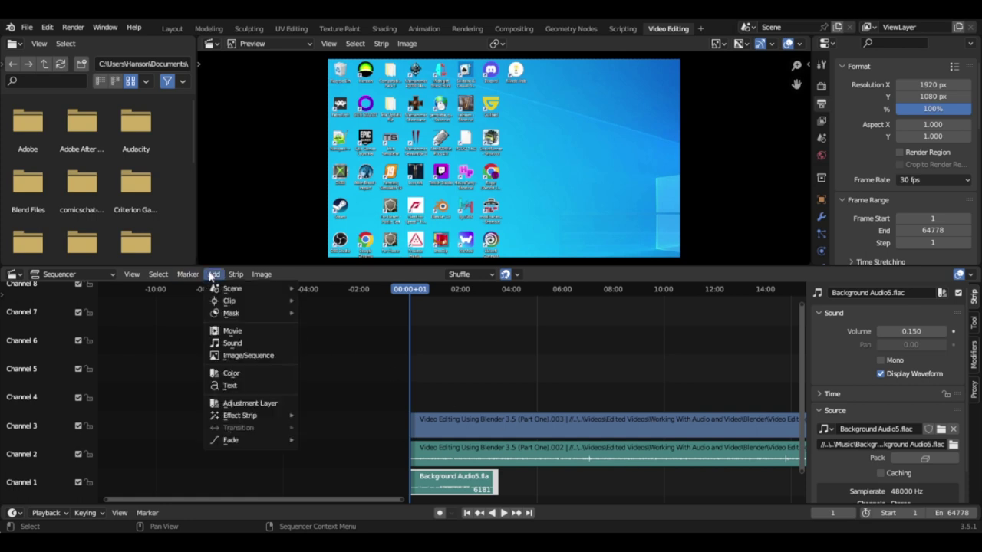
mouse_move(255, 418)
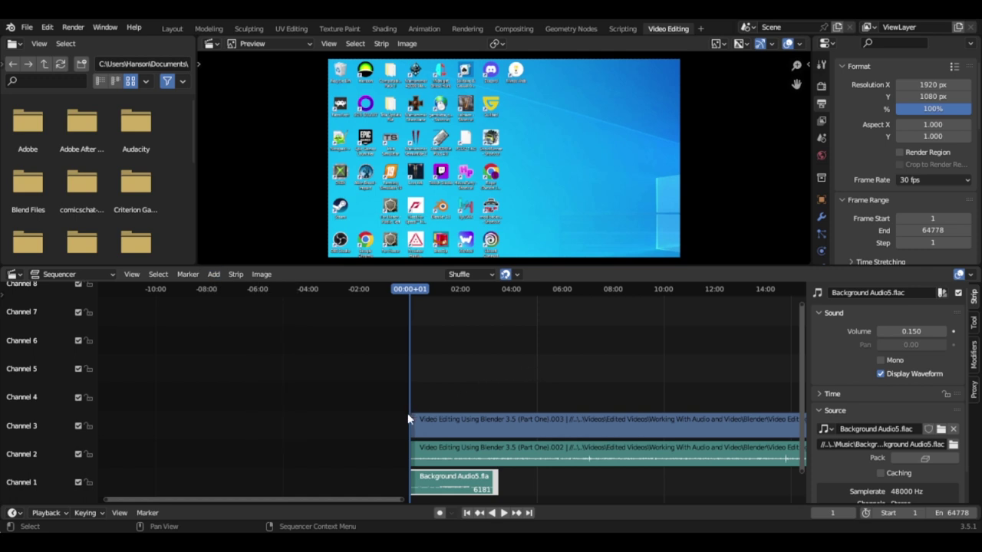
Step: Duplicate the background audio strip ten times end to end in channel 1 so the copies extend past the end of the video
click(441, 477)
scroll(471, 416, down, 3)
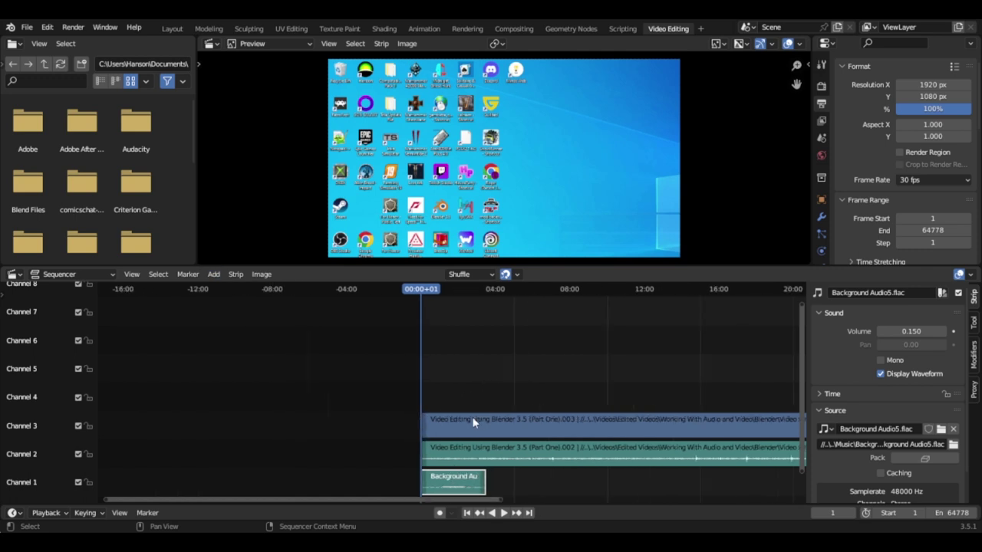
scroll(473, 418, down, 2)
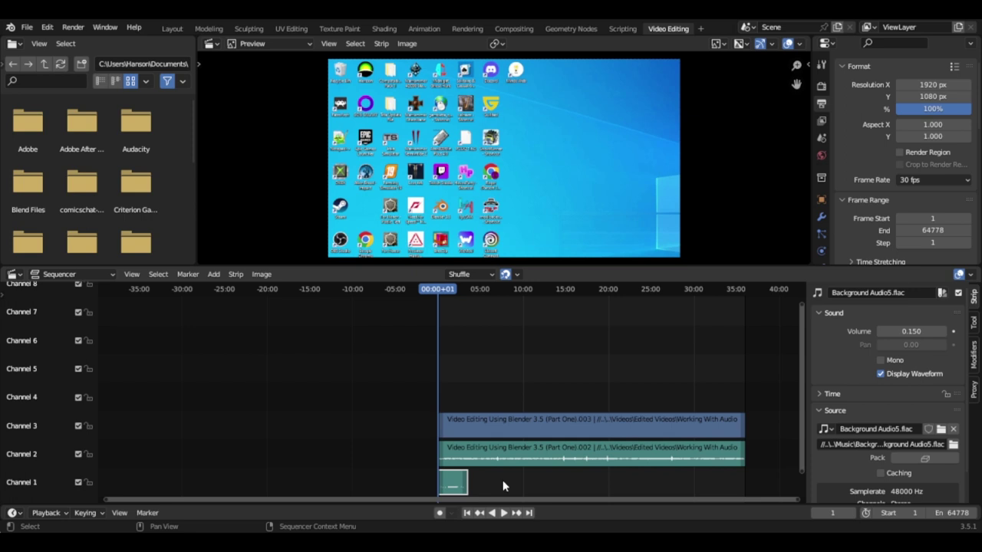
key(shift+d)
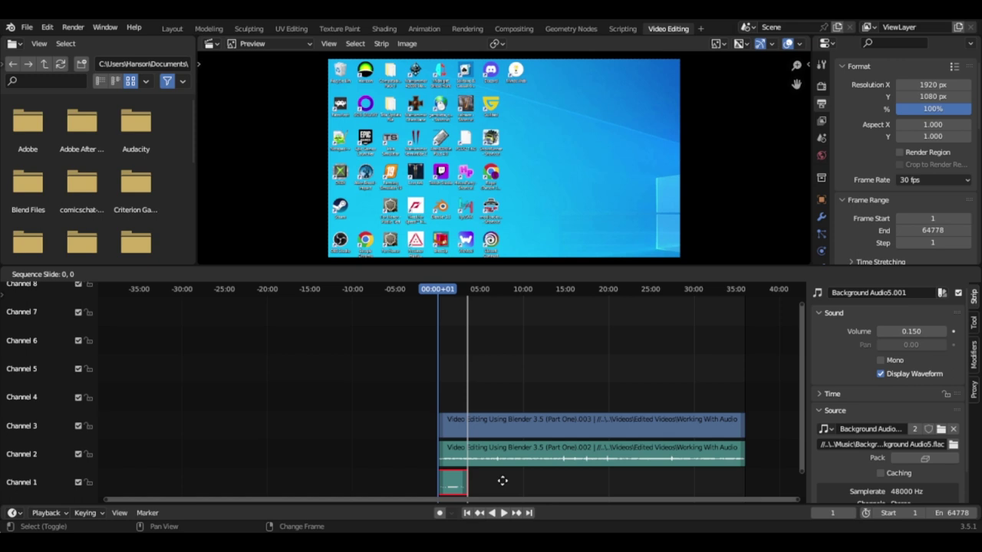
click(504, 483)
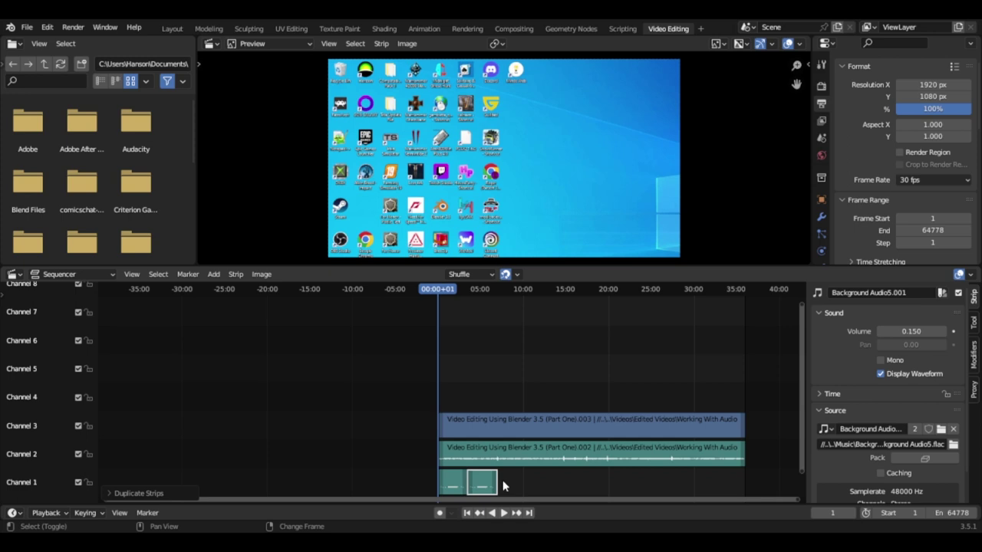
key(shift+d)
click(503, 483)
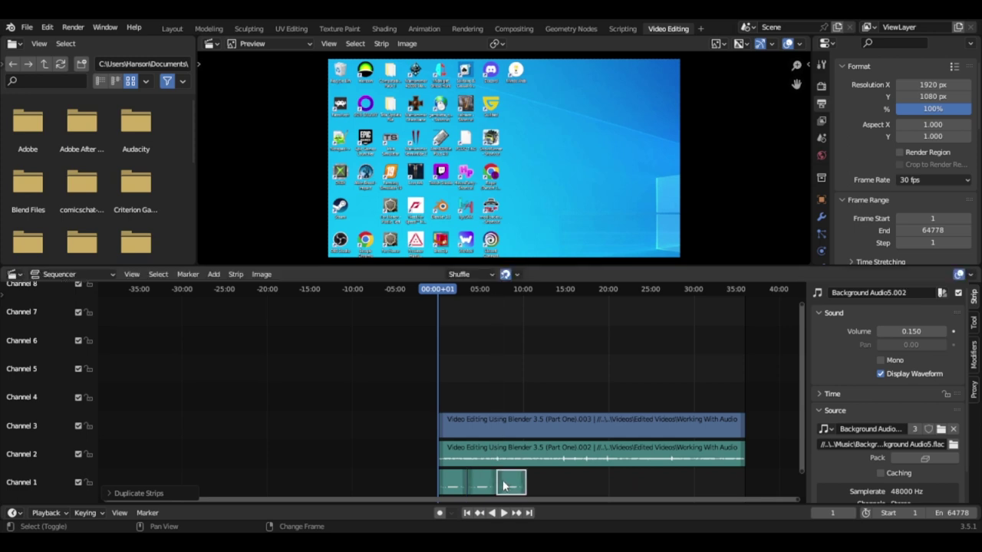
key(shift+d)
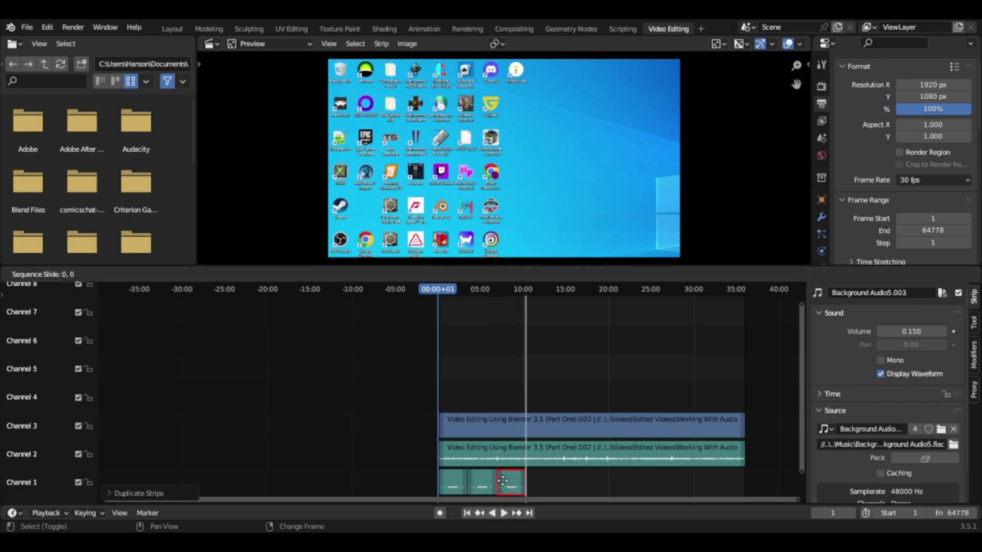
click(503, 483)
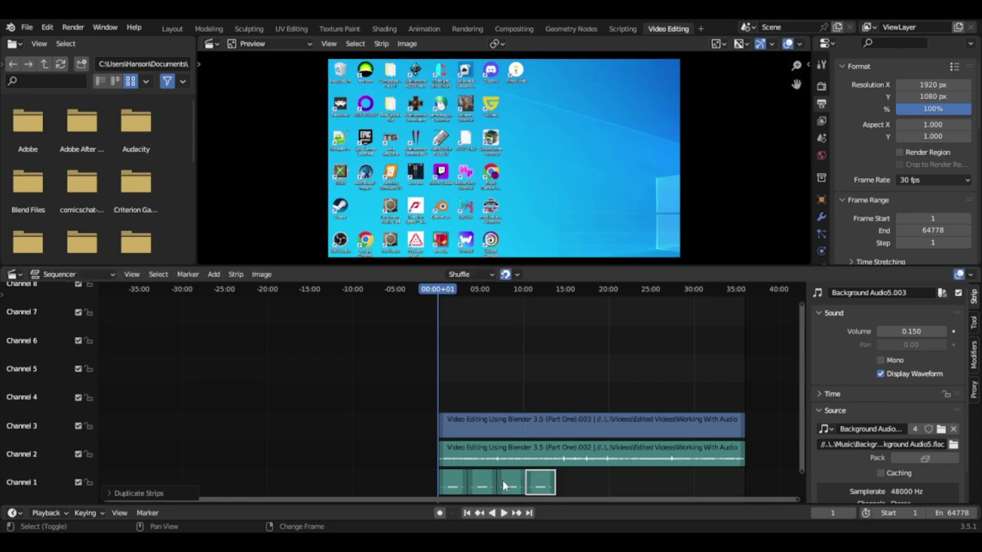
key(shift+d)
click(503, 484)
key(shift+d)
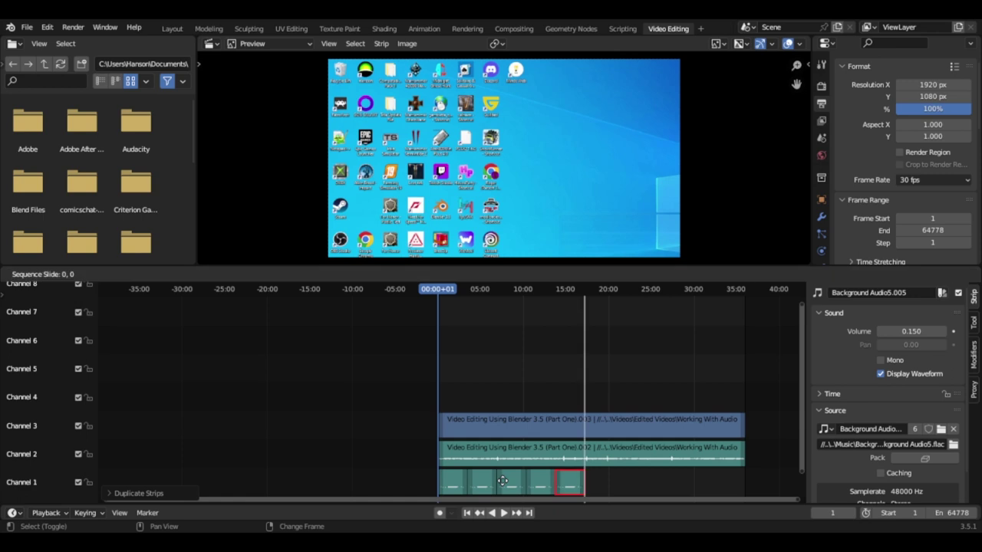
click(503, 482)
key(g)
click(502, 481)
key(shift+d)
click(502, 480)
key(shift+d)
click(503, 481)
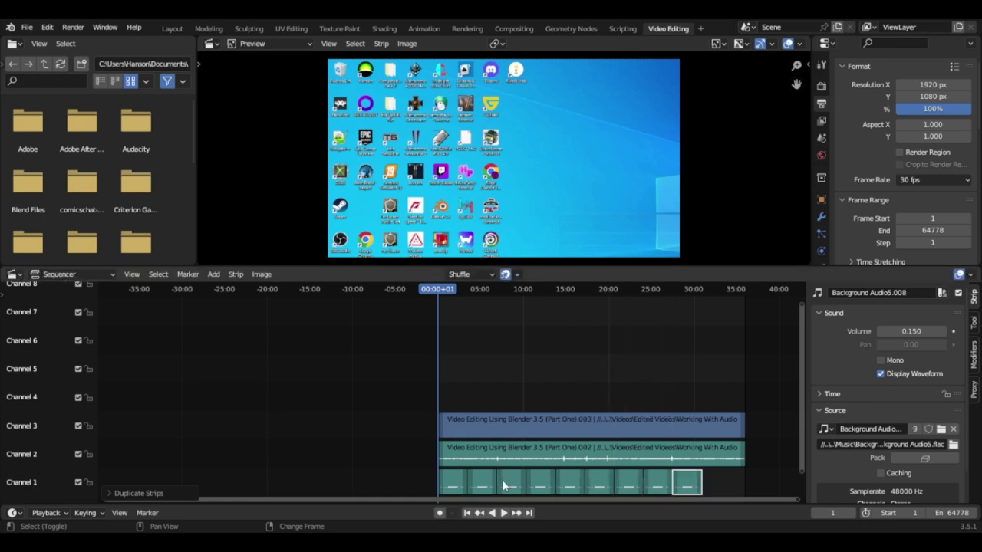
key(shift+d)
click(503, 481)
key(shift+d)
click(503, 483)
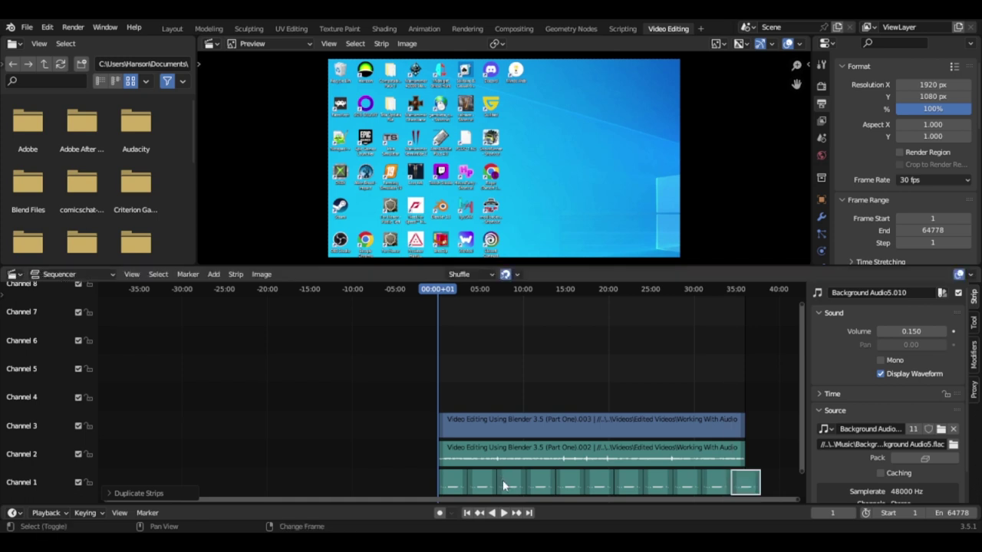
Step: Split the last background audio strip at frame 64779, just past the video's end, and delete the excess piece
key(shift+Right)
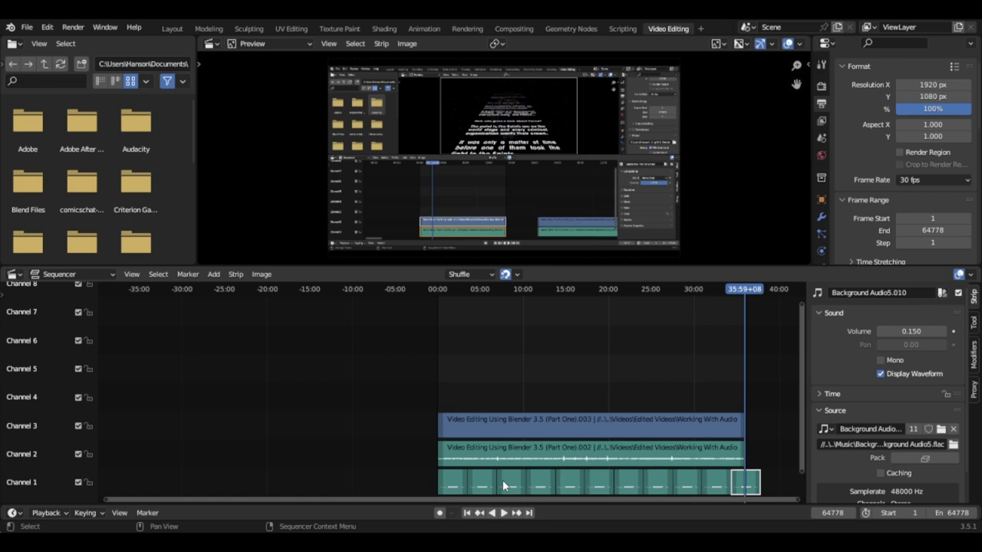
key(shift+Left)
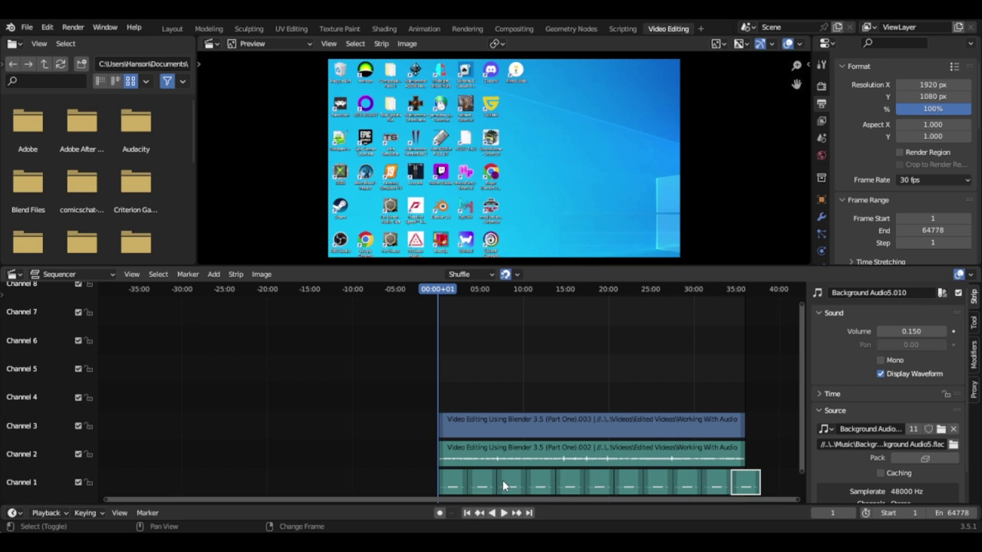
key(shift+Right)
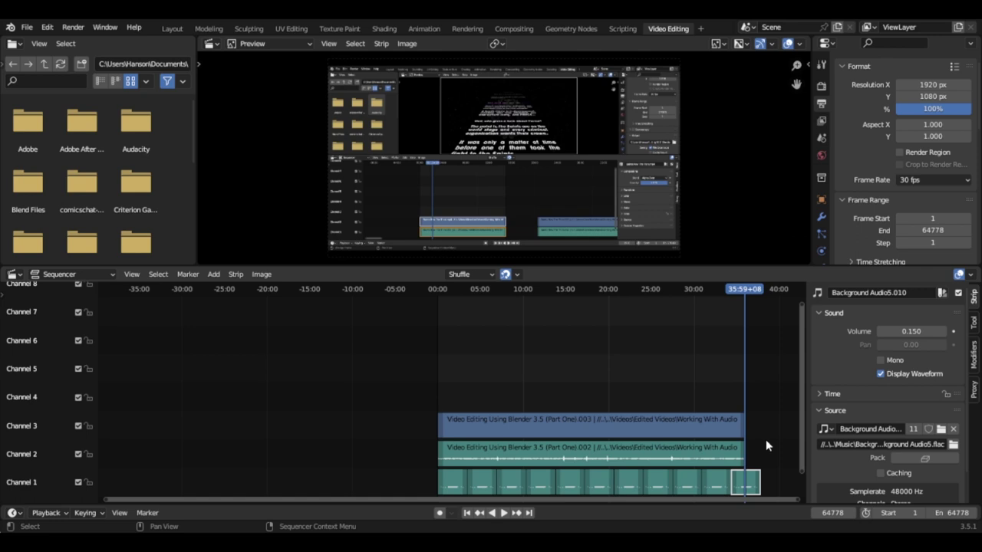
key(Right)
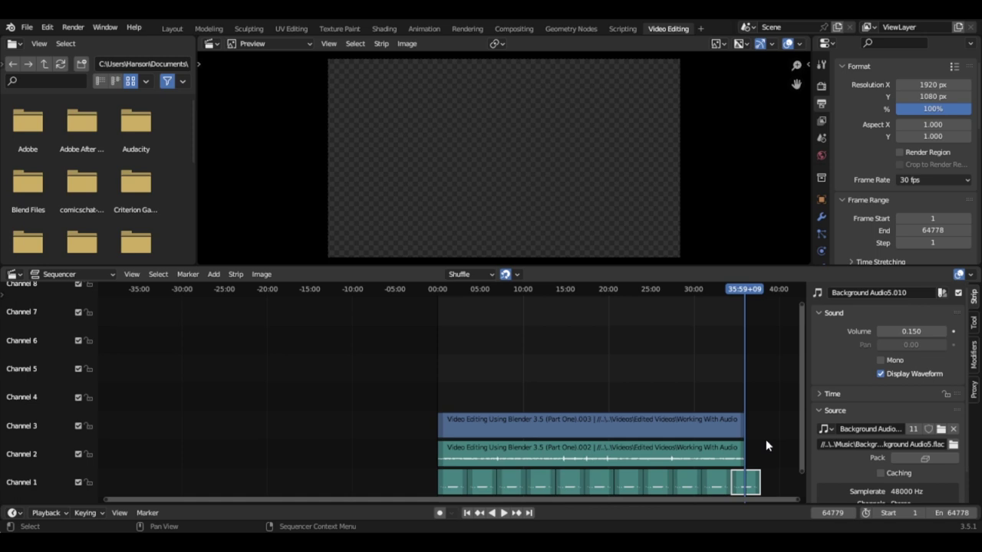
key(k)
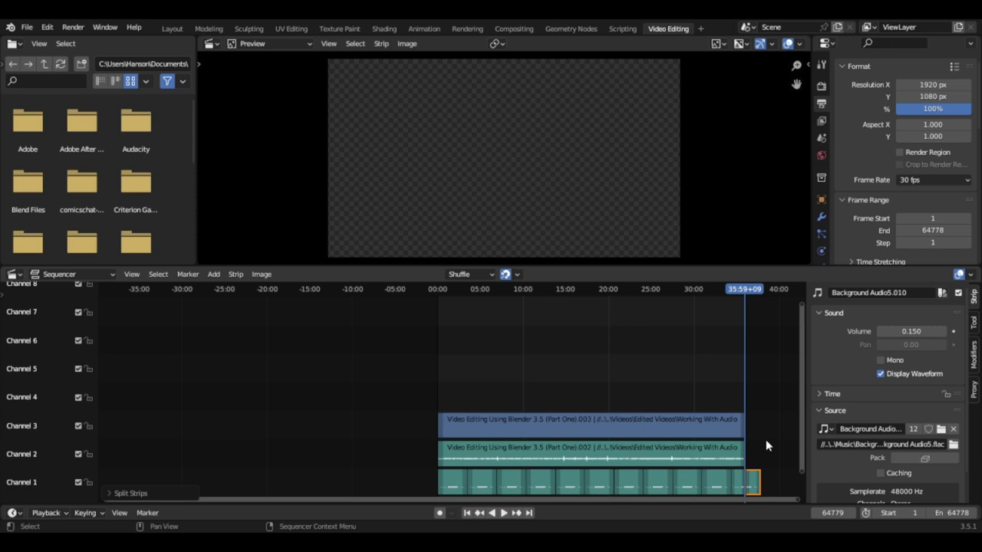
key(Delete)
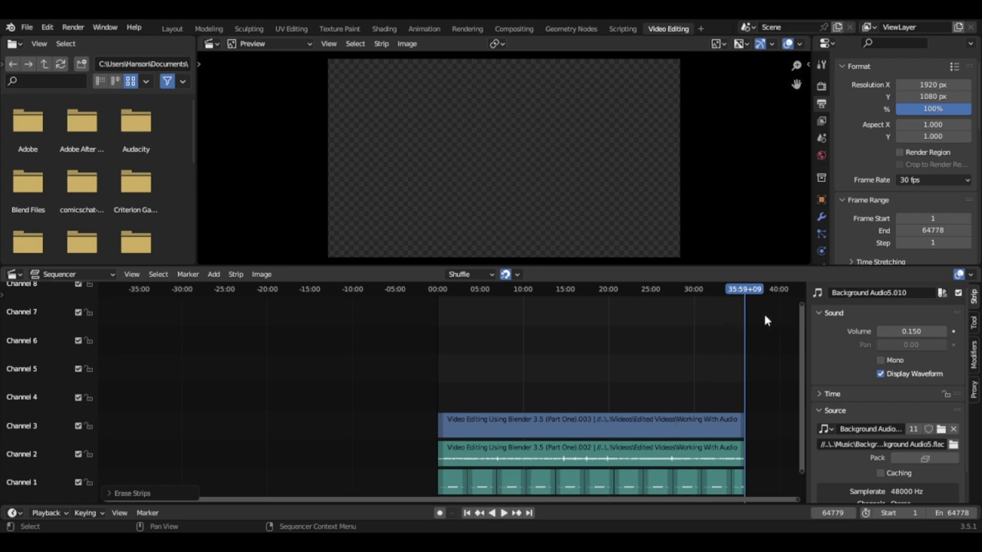
Step: Play briefly from frame 1, then from about 02:59 through the join between the first two background audio strips
key(shift+Left)
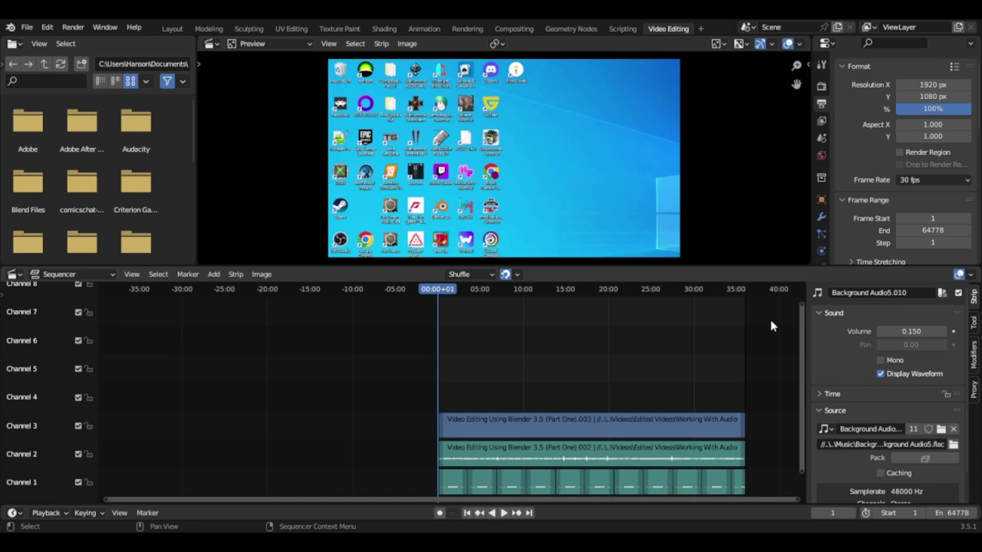
key(space)
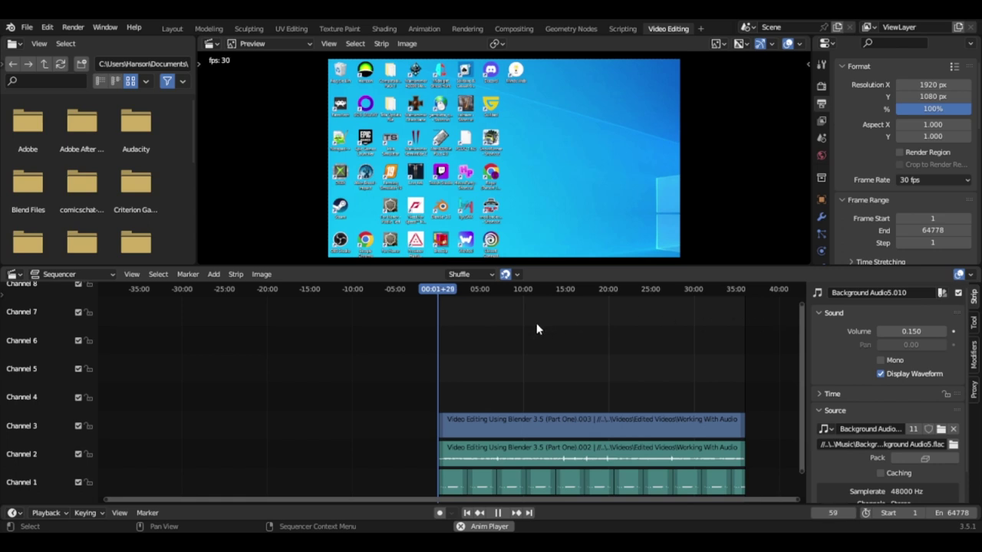
key(space)
drag(440, 290, 462, 294)
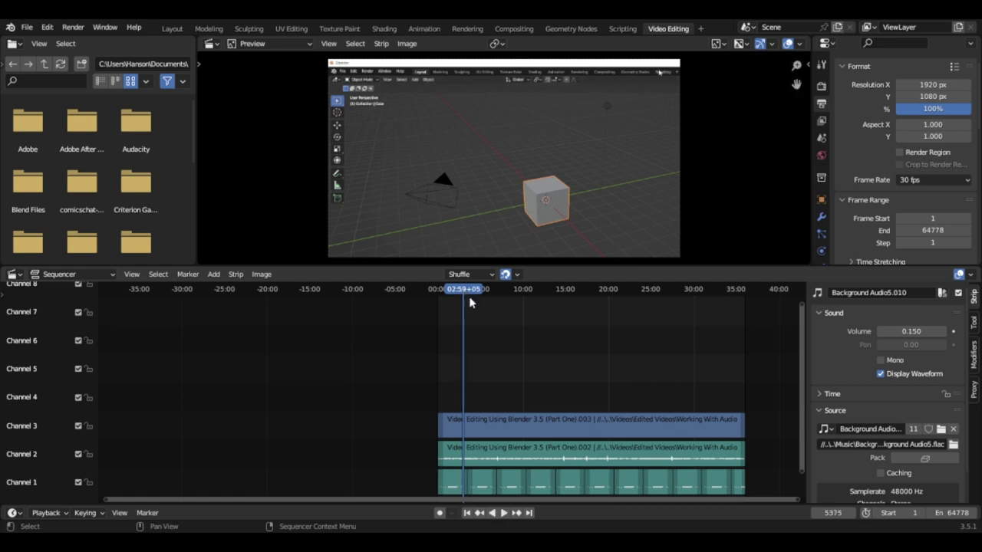
key(space)
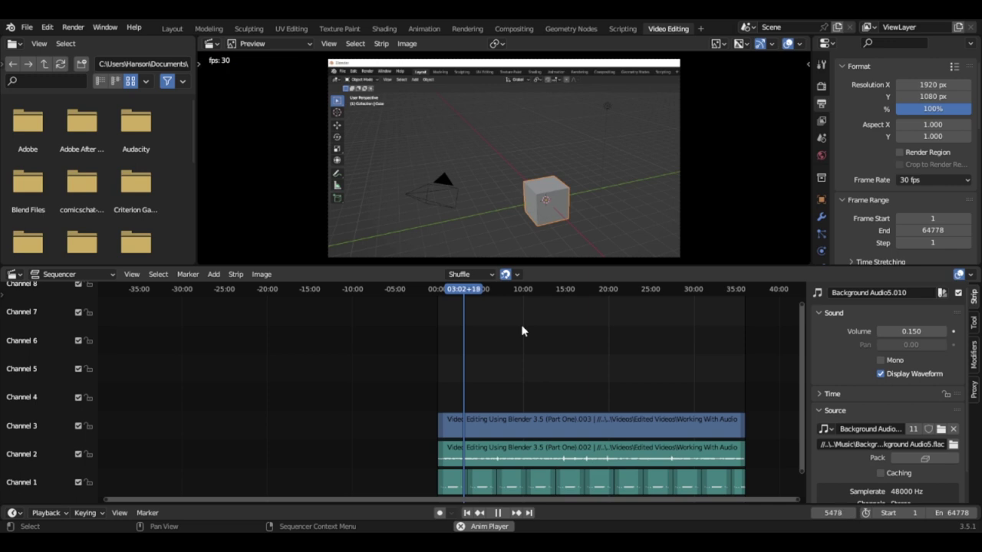
click(482, 482)
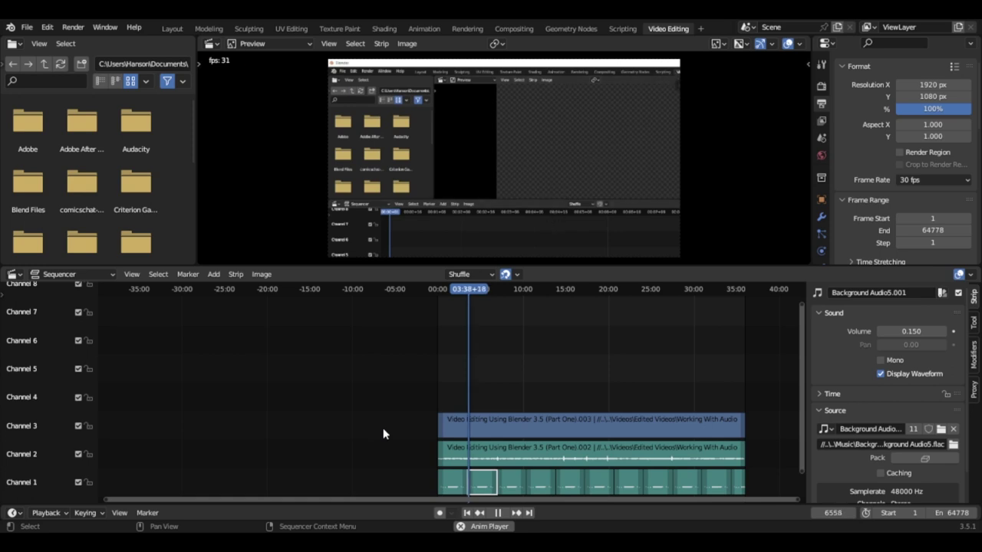
key(space)
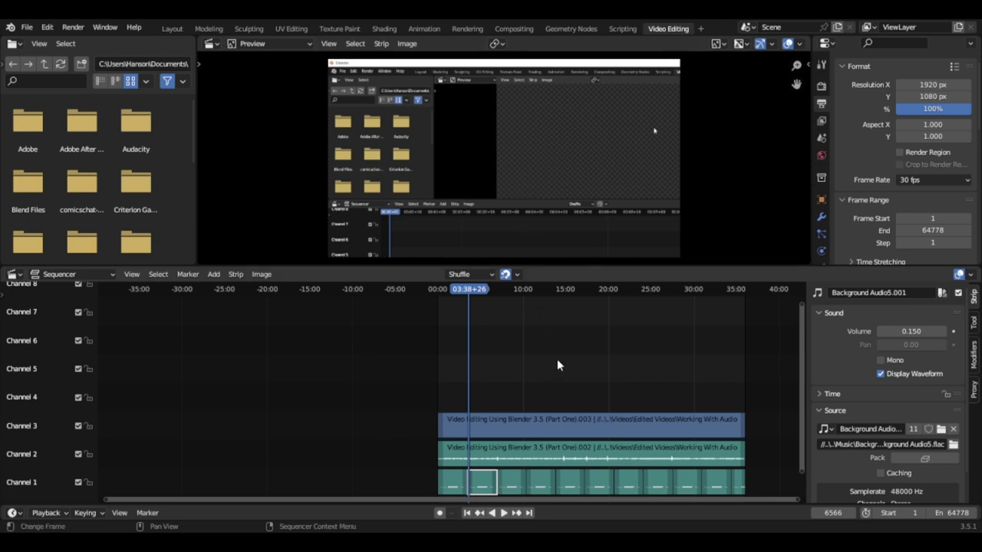
Step: Select the video strip, review its transform scale settings and play a short section from about 03:38
click(526, 424)
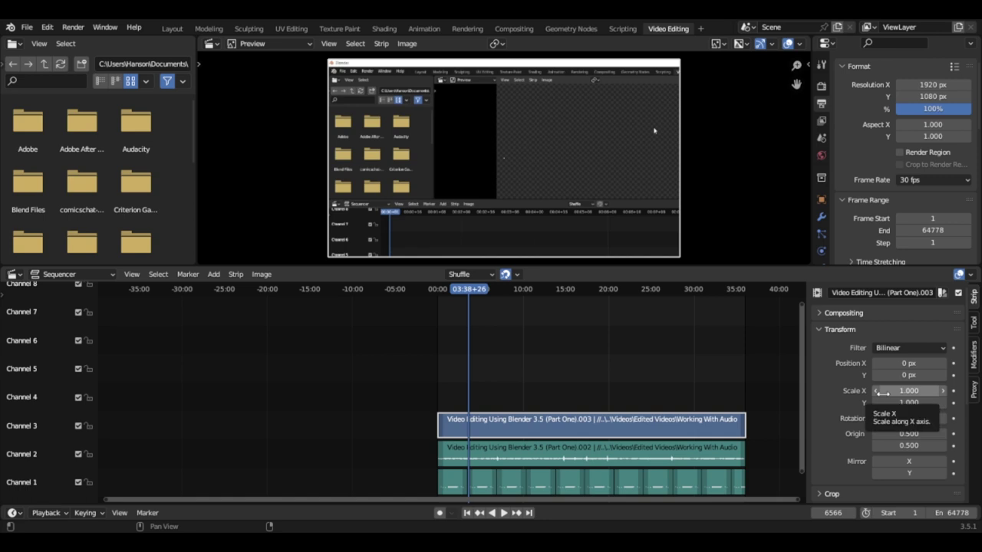
drag(877, 388, 942, 392)
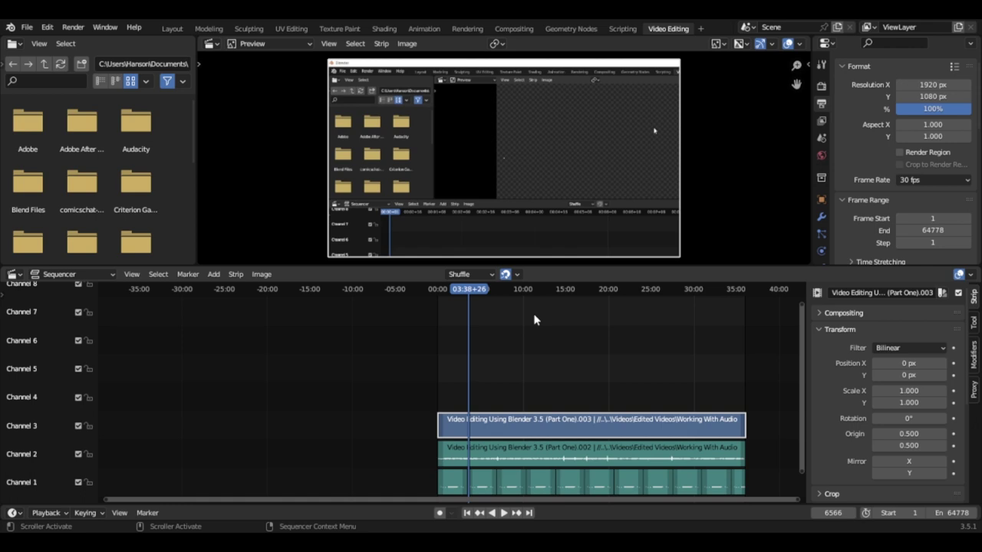
key(space)
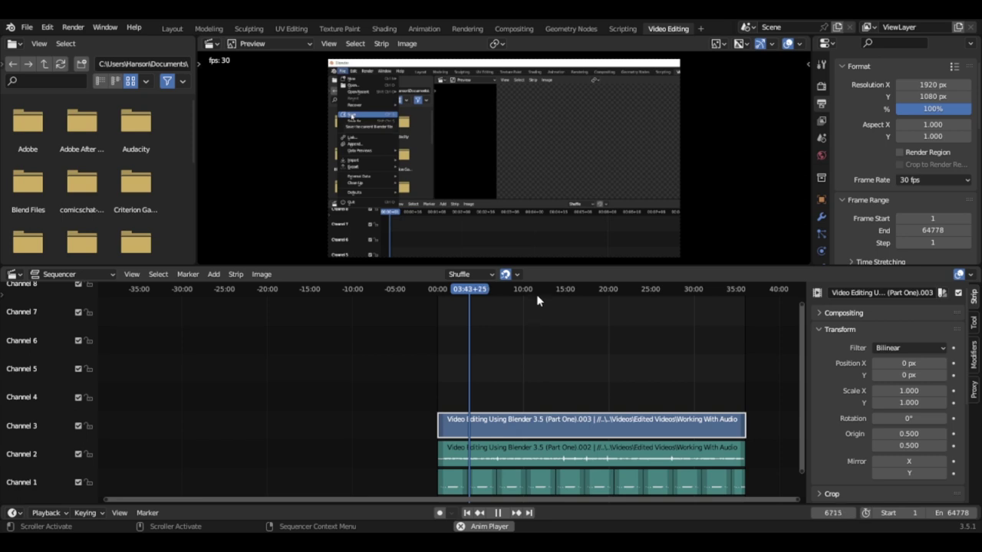
scroll(530, 202, down, 1)
scroll(530, 203, up, 1)
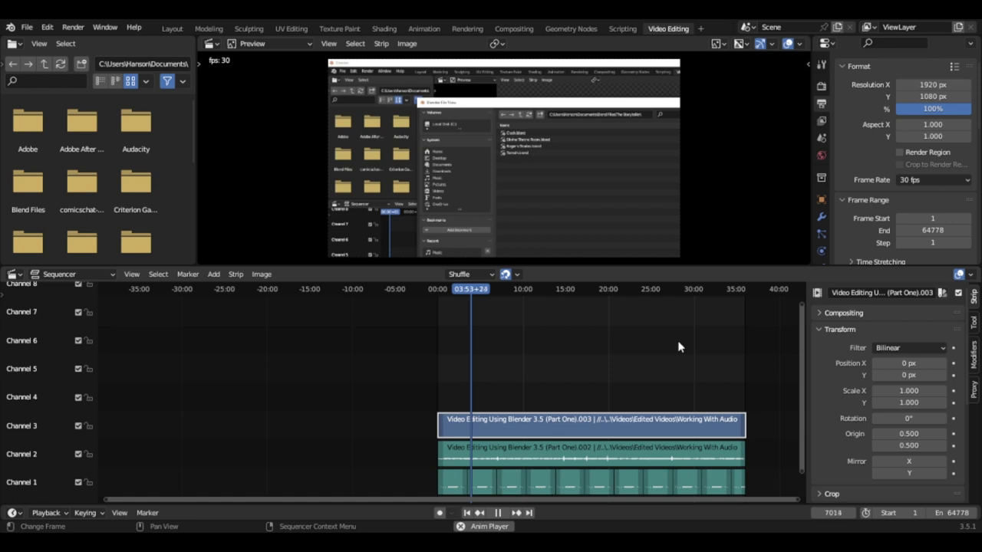
key(space)
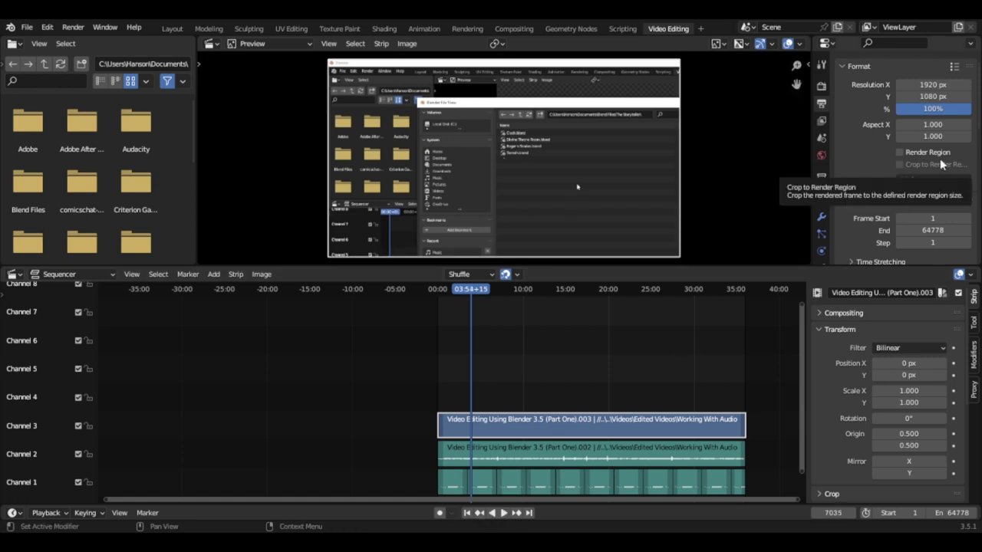
Step: Try a 60 fps output frame rate, compare the strip lengths in the timeline, and restore 30 fps
click(928, 180)
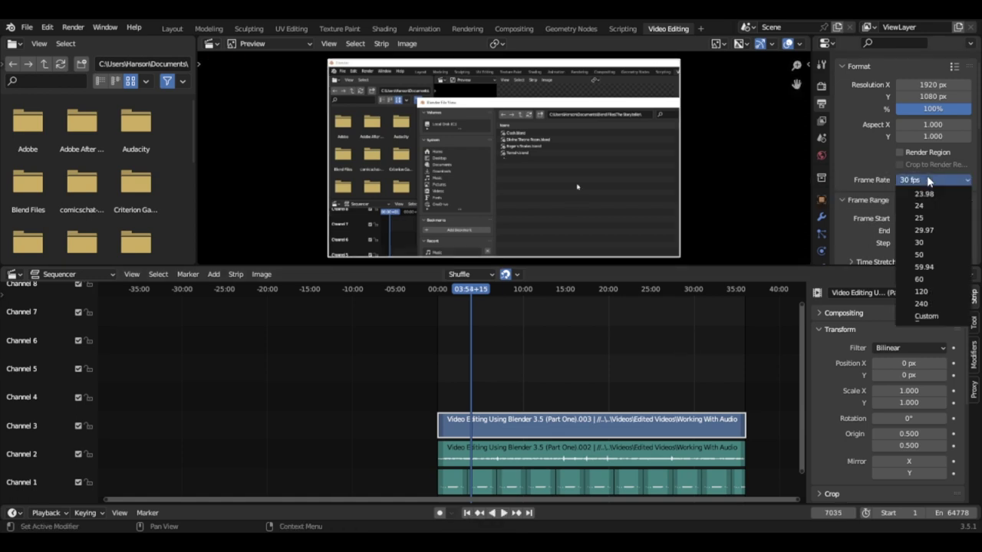
click(937, 280)
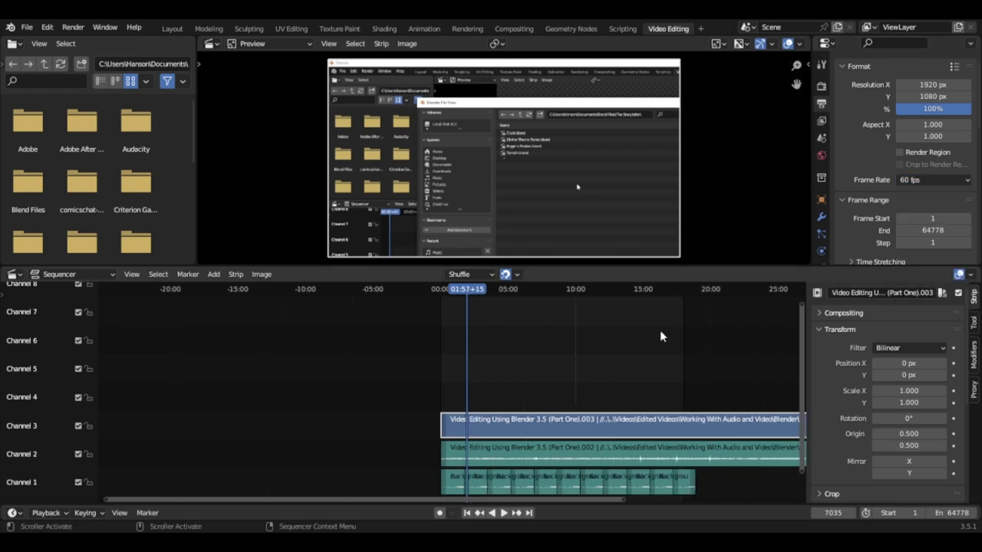
scroll(661, 335, down, 3)
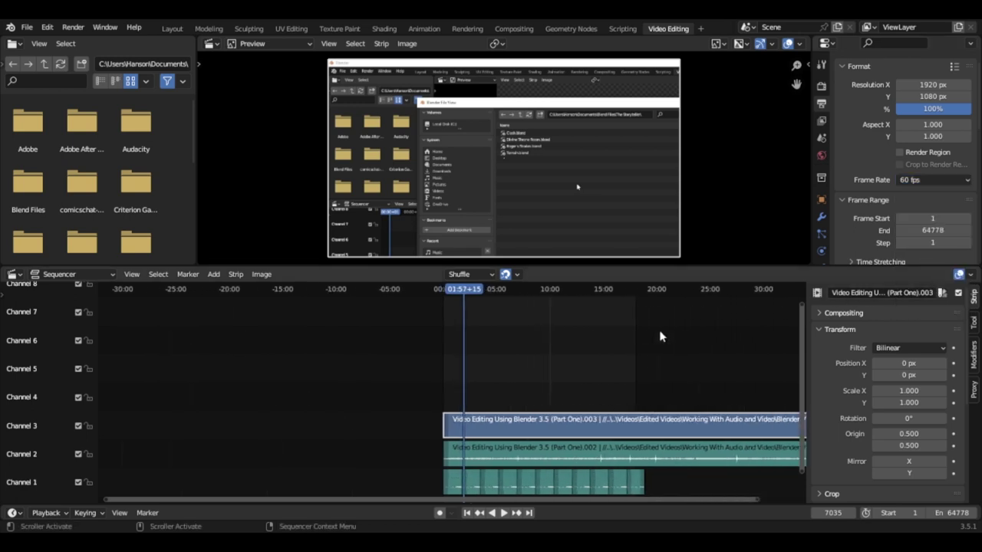
scroll(661, 336, up, 2)
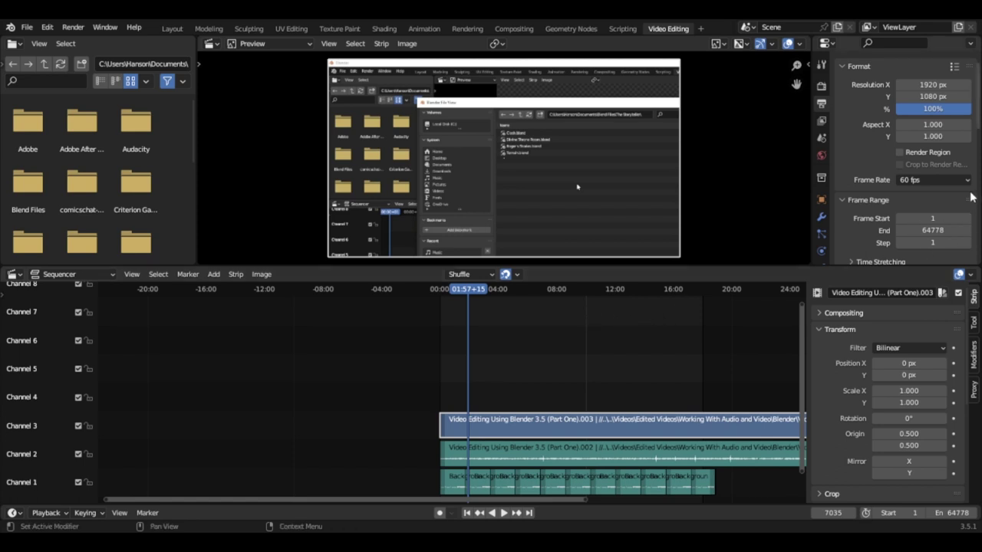
click(932, 179)
click(933, 243)
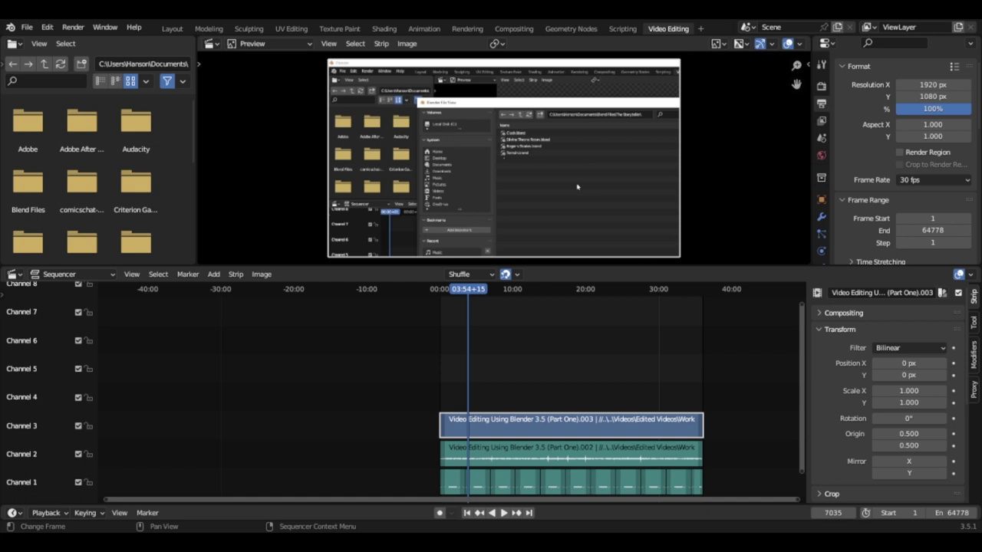
Step: Set the output resolution to 1280 by 720 px
click(923, 84)
text(1280)
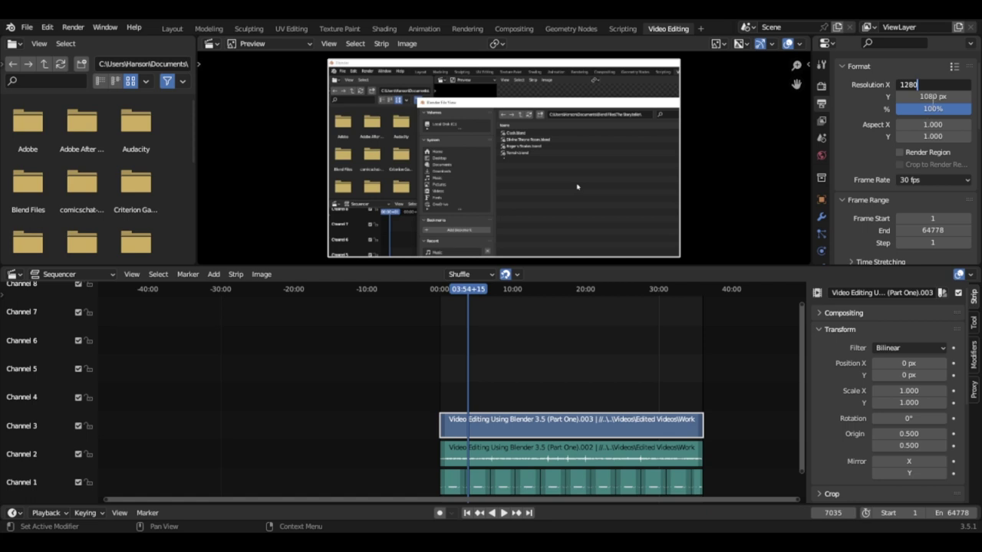
key(Return)
click(932, 96)
text(1)
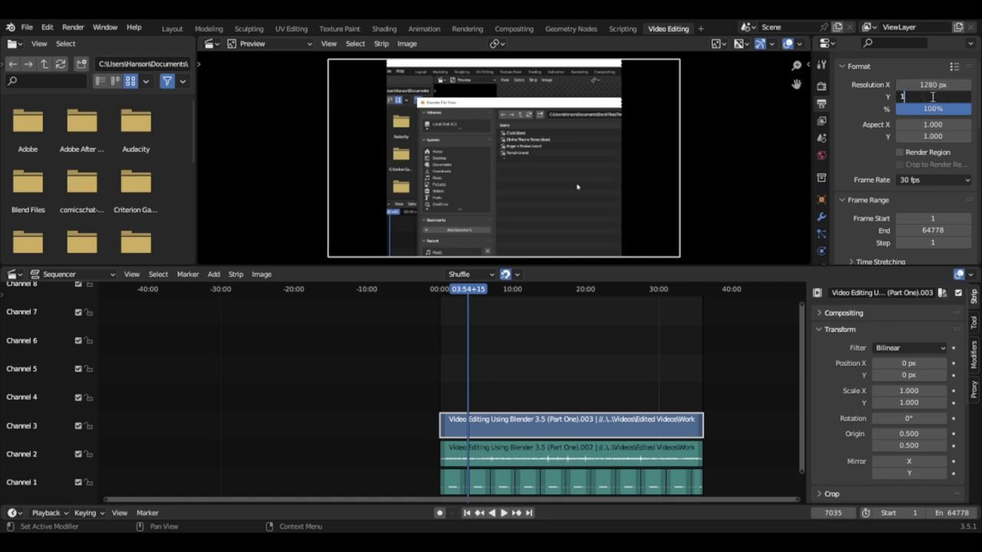
key(BackSpace)
text(720)
key(Return)
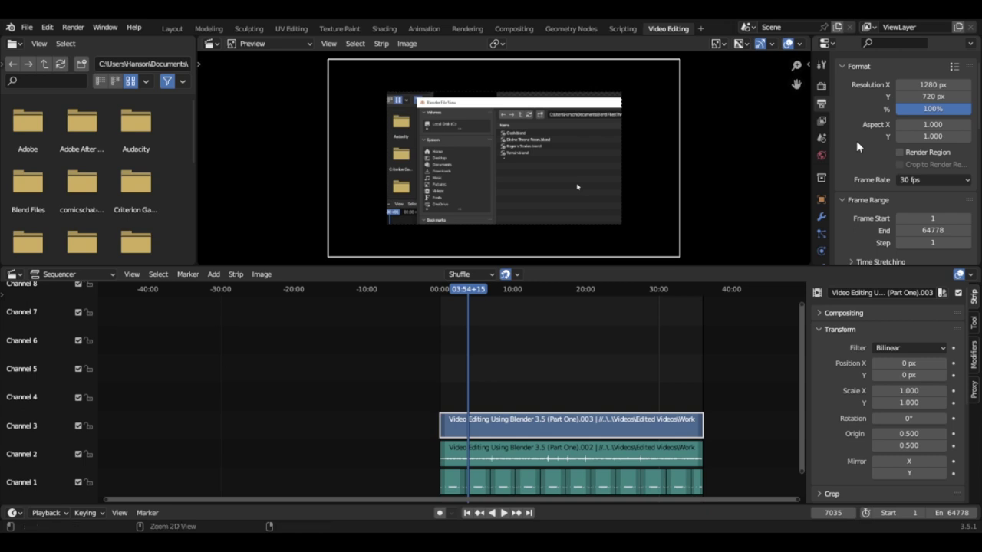
Step: Undo the output resolution changes, and look over the frame range, output and encoding settings
key(ctrl+shift+z)
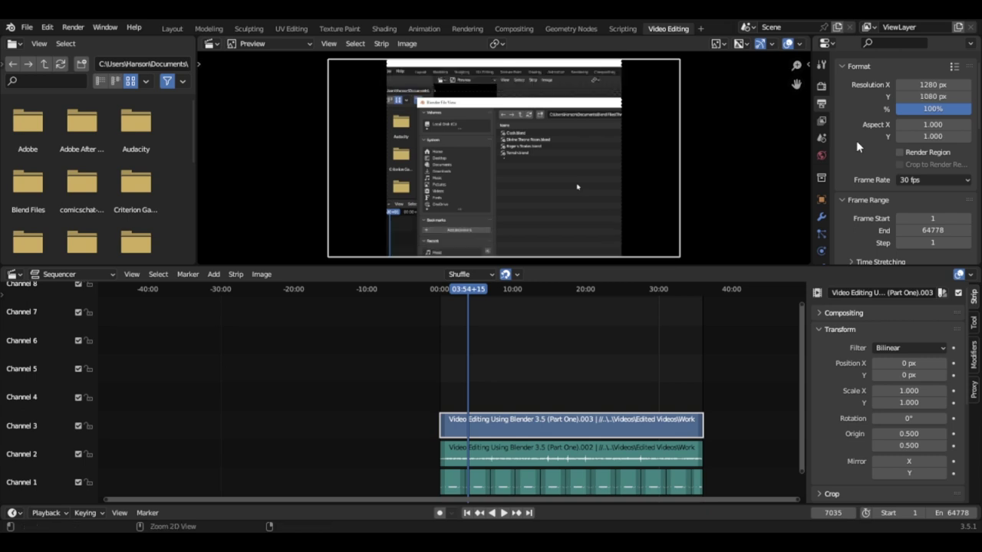
key(ctrl+shift+z)
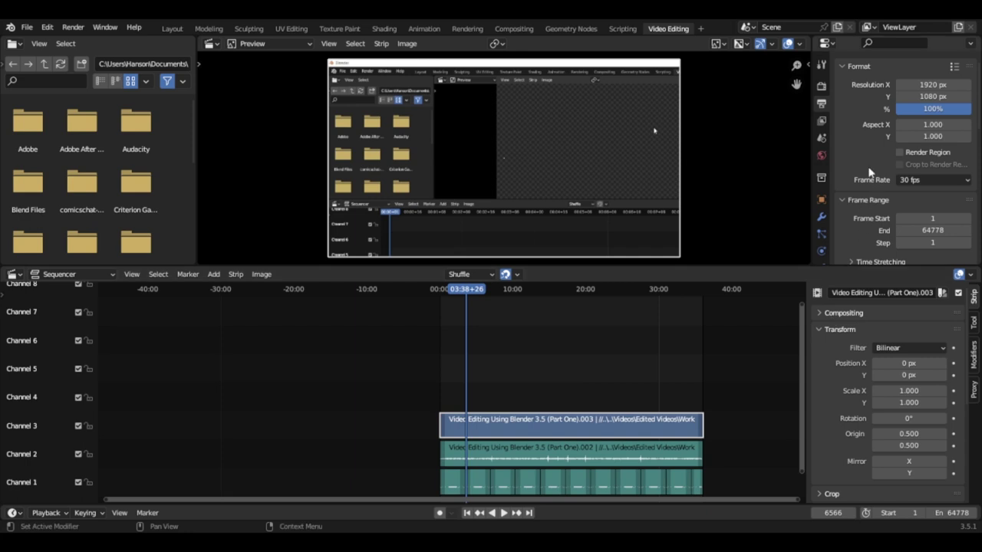
scroll(857, 172, down, 2)
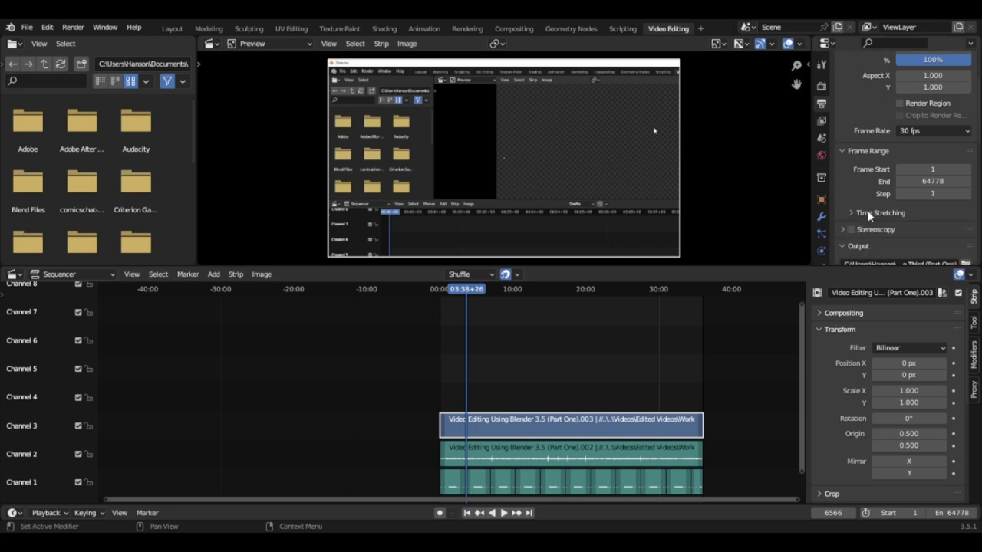
scroll(859, 239, down, 7)
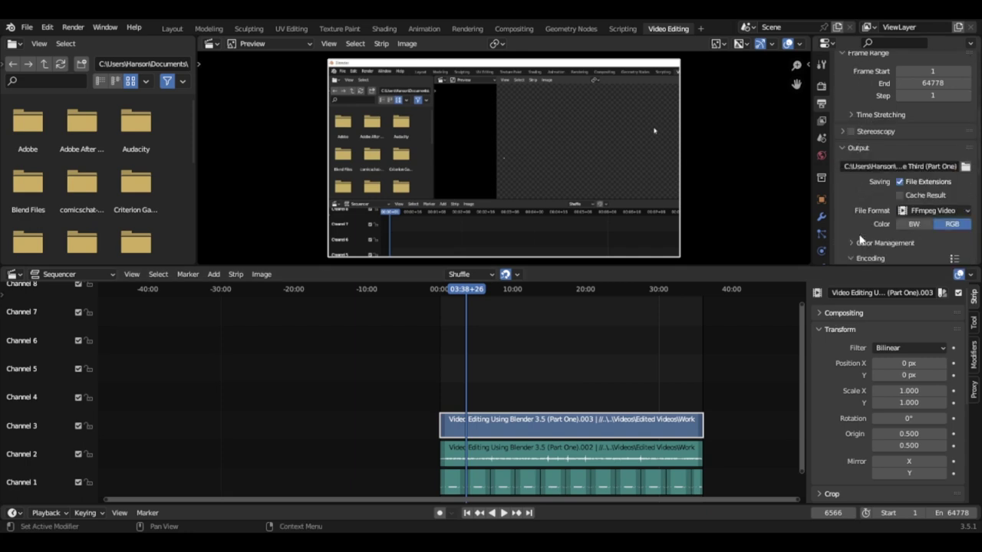
scroll(859, 239, down, 5)
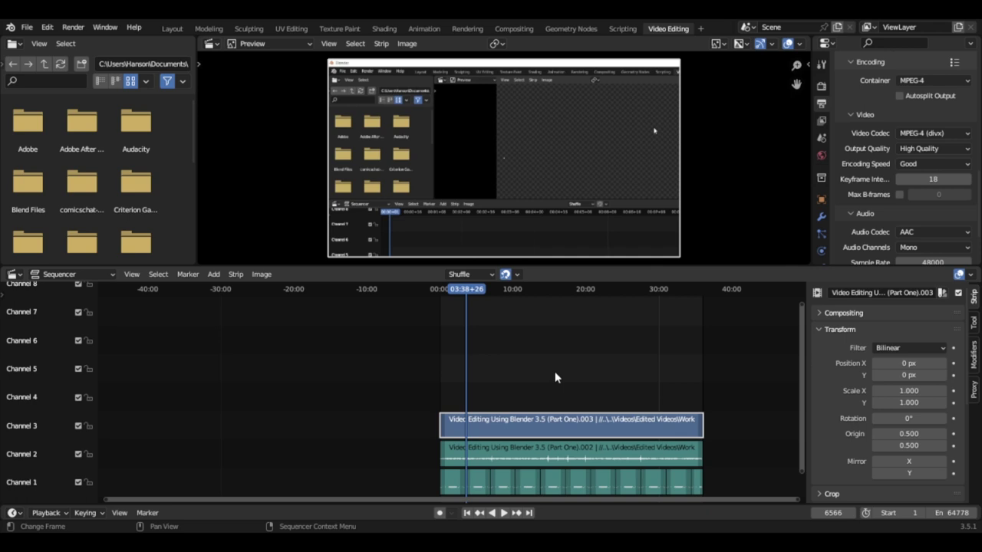
Step: Play the sequence from the first frame for about 14 seconds
key(shift+Left)
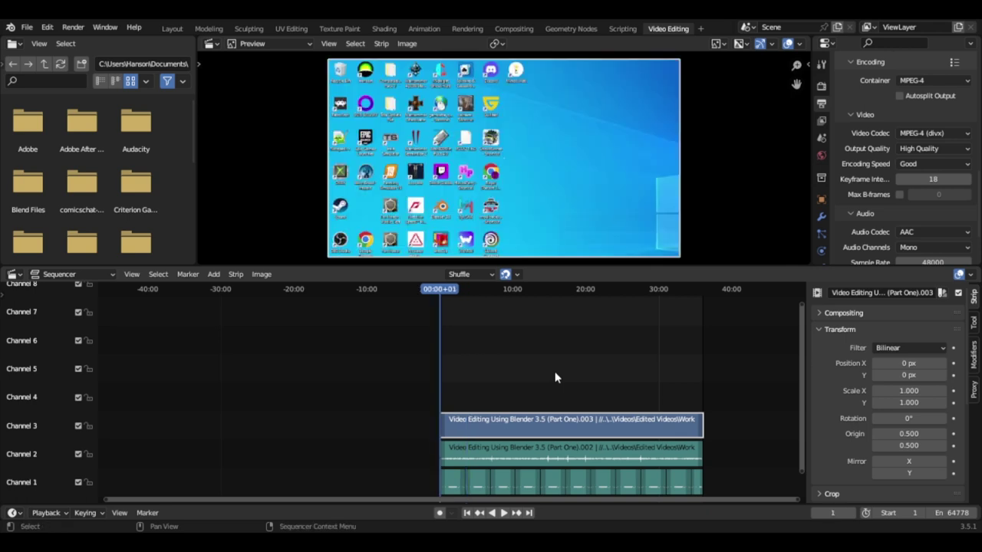
key(space)
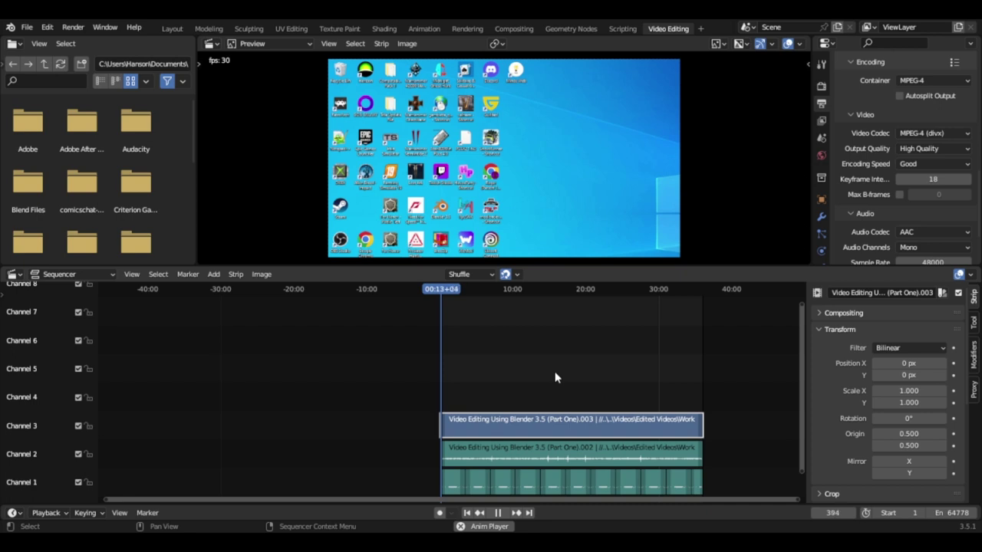
key(space)
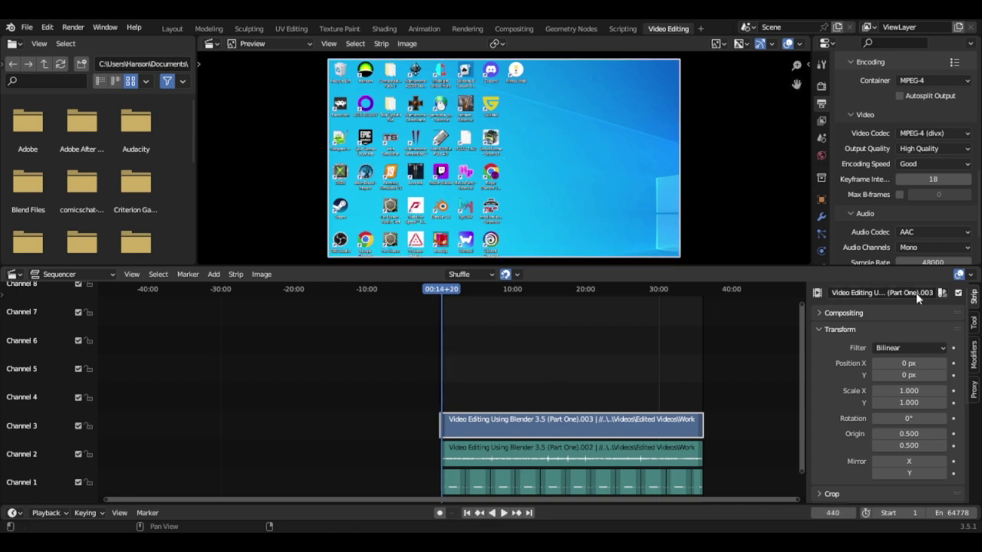
Step: Select the main audio strip and the video strip in turn, and review the resolution, frame rate, frame range and output path settings
scroll(873, 201, up, 5)
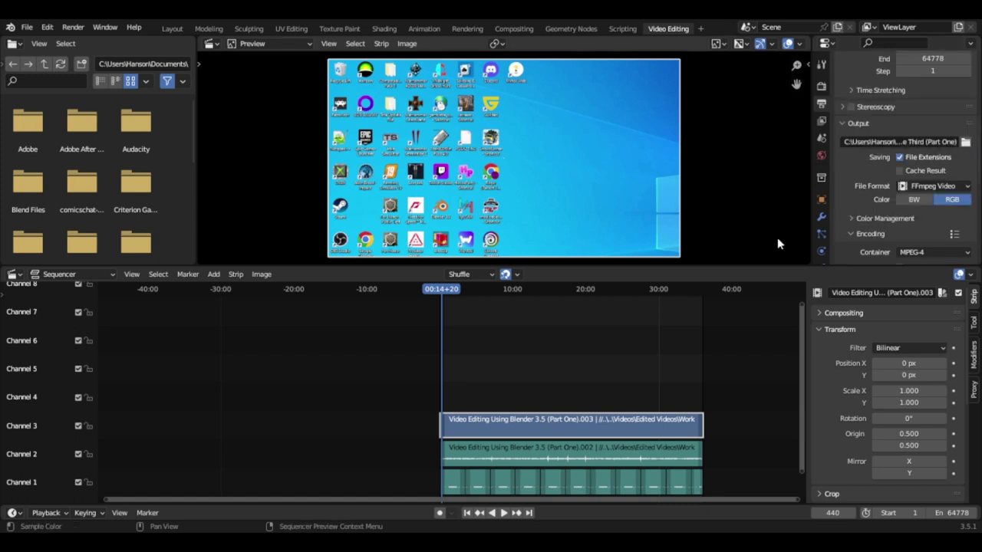
click(469, 454)
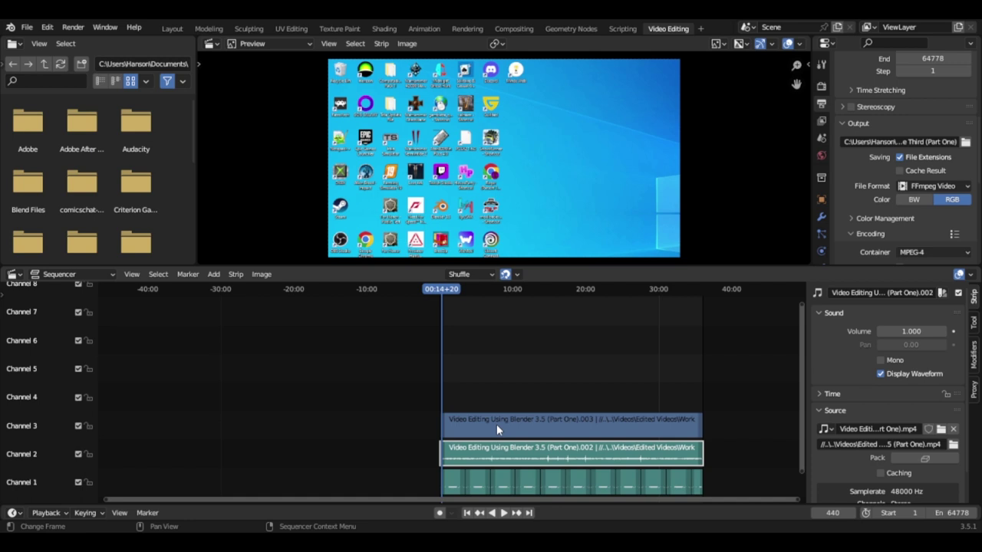
click(496, 426)
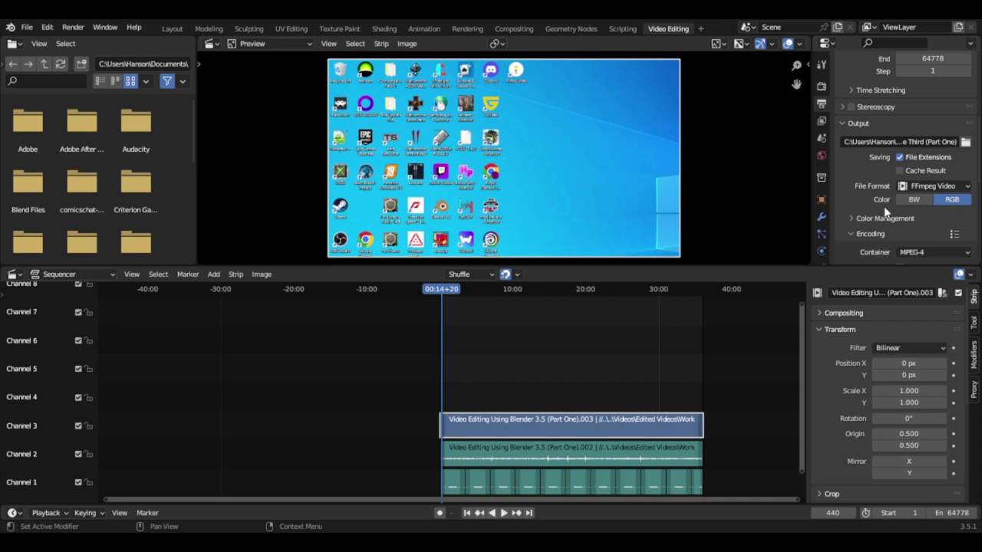
scroll(886, 211, up, 8)
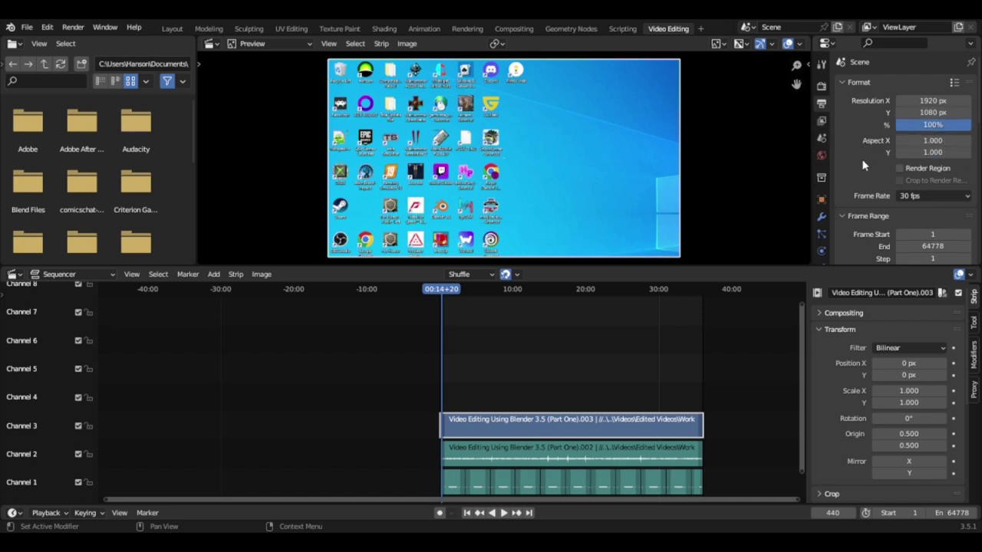
scroll(864, 165, down, 1)
scroll(897, 157, down, 1)
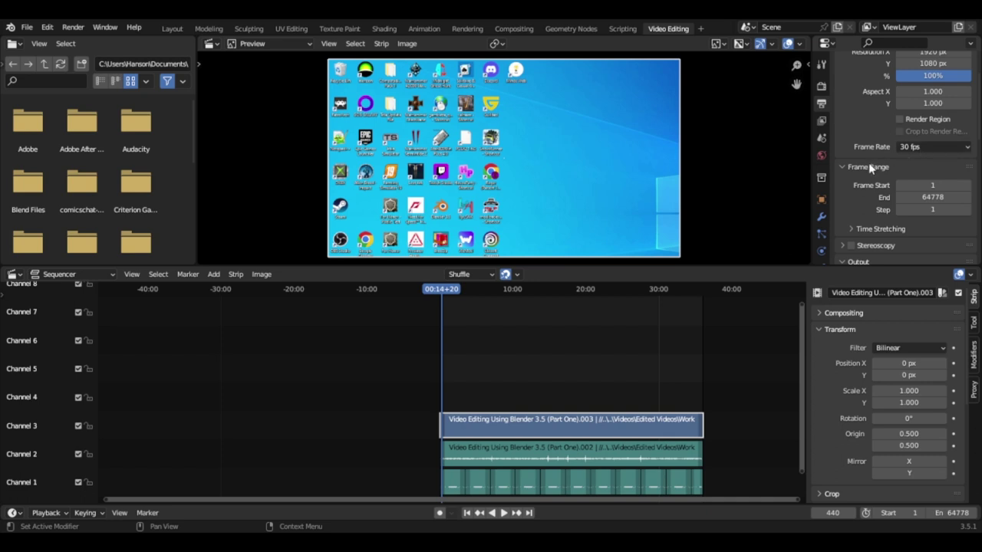
scroll(869, 168, down, 2)
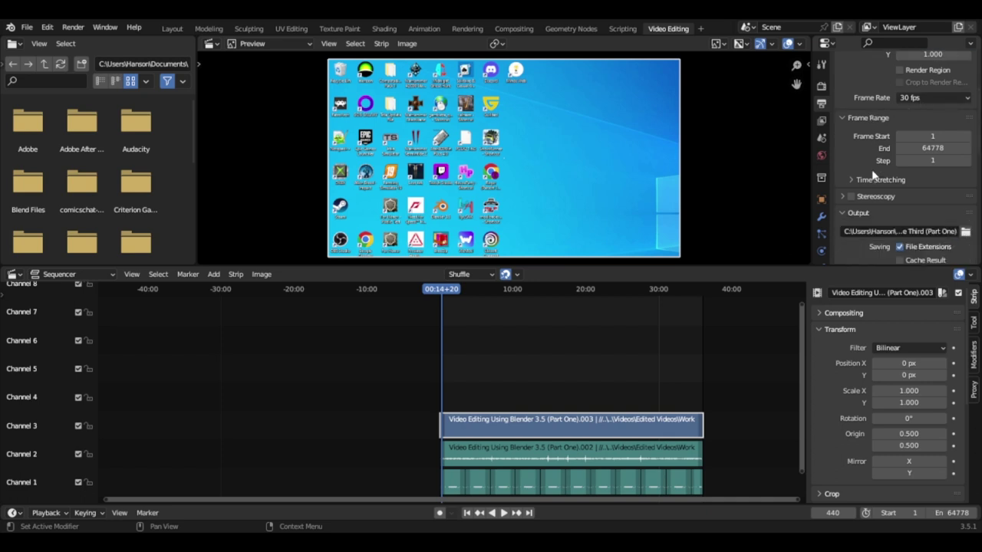
scroll(879, 194, down, 1)
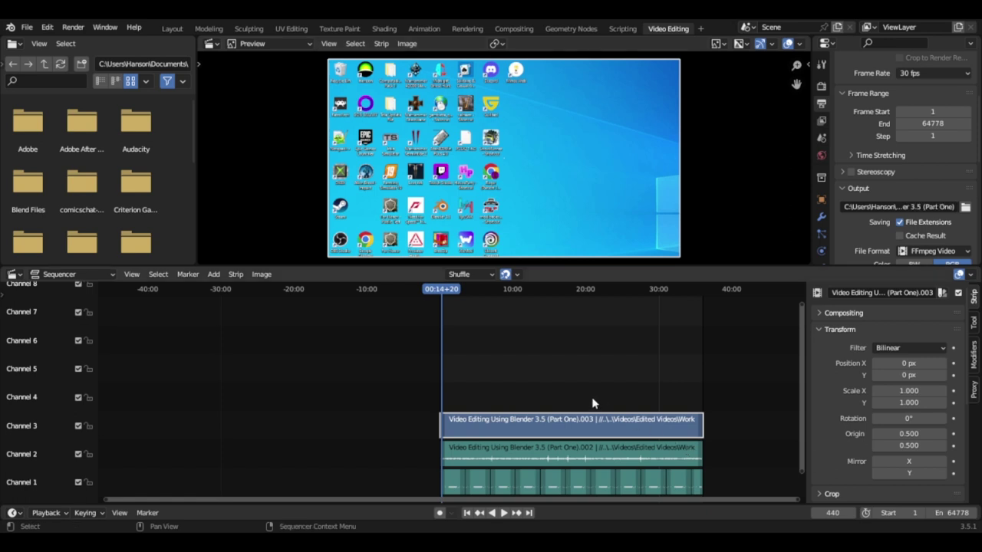
Step: Return to the first frame and review the output file format options, keeping FFmpeg Video
key(shift+Left)
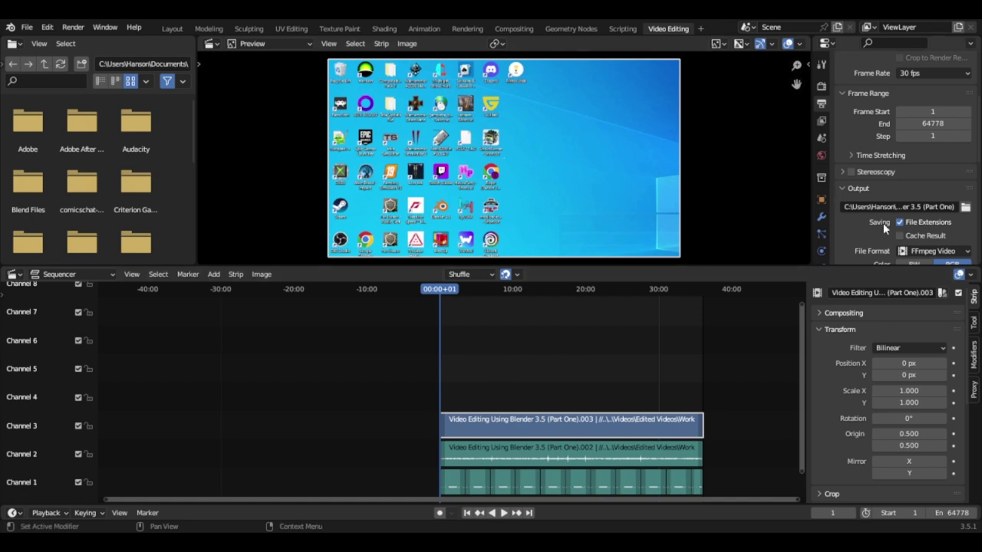
scroll(885, 216, down, 2)
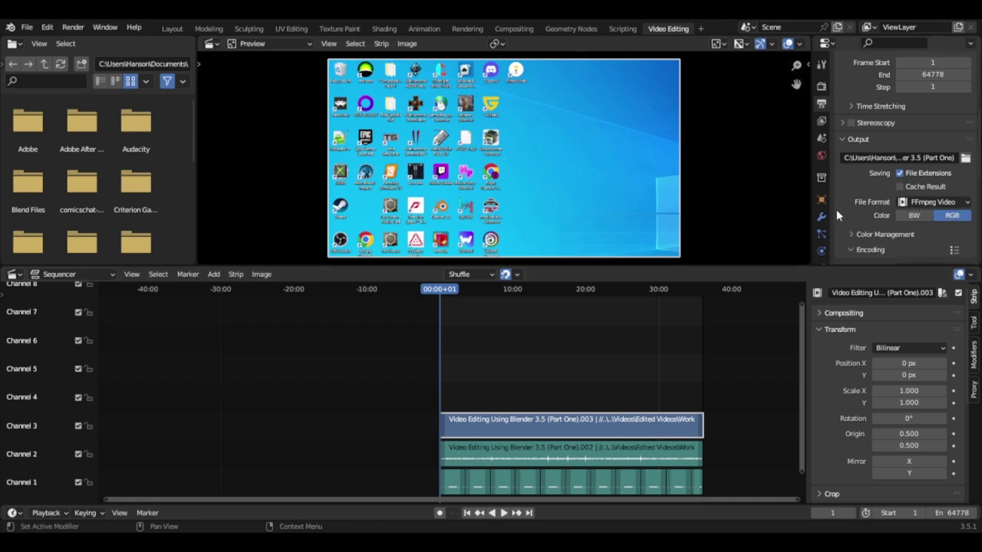
click(934, 203)
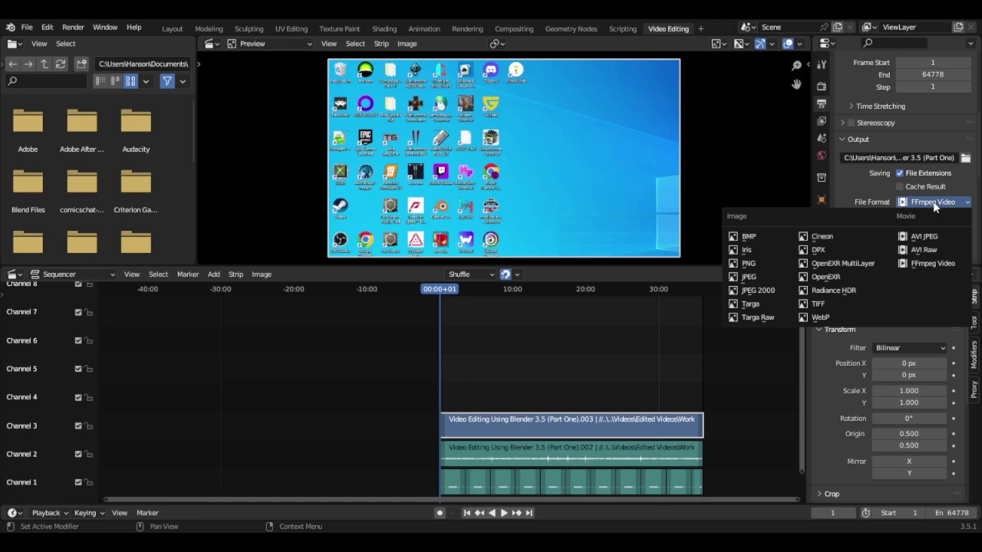
click(934, 204)
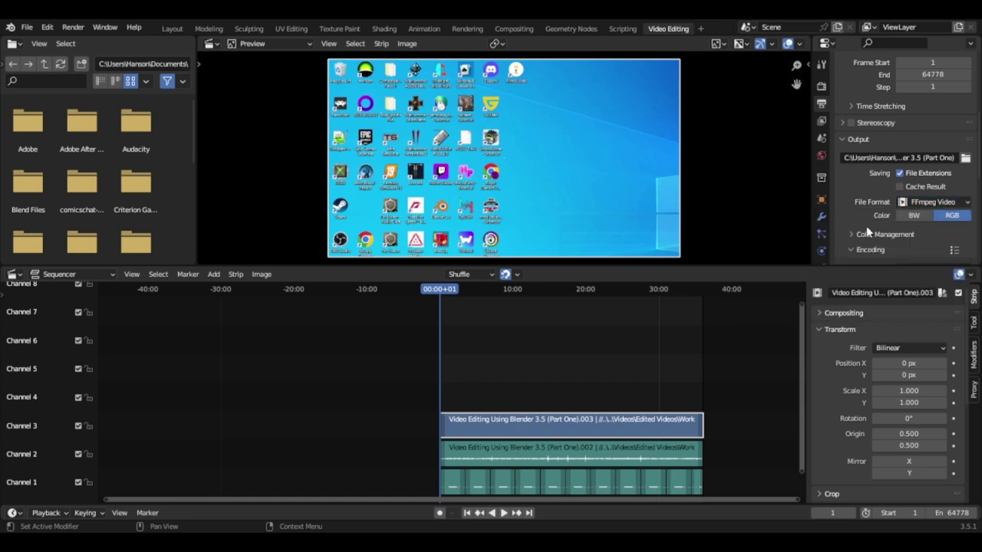
Step: Review the available encoding containers, keeping MPEG-4
scroll(865, 231, down, 2)
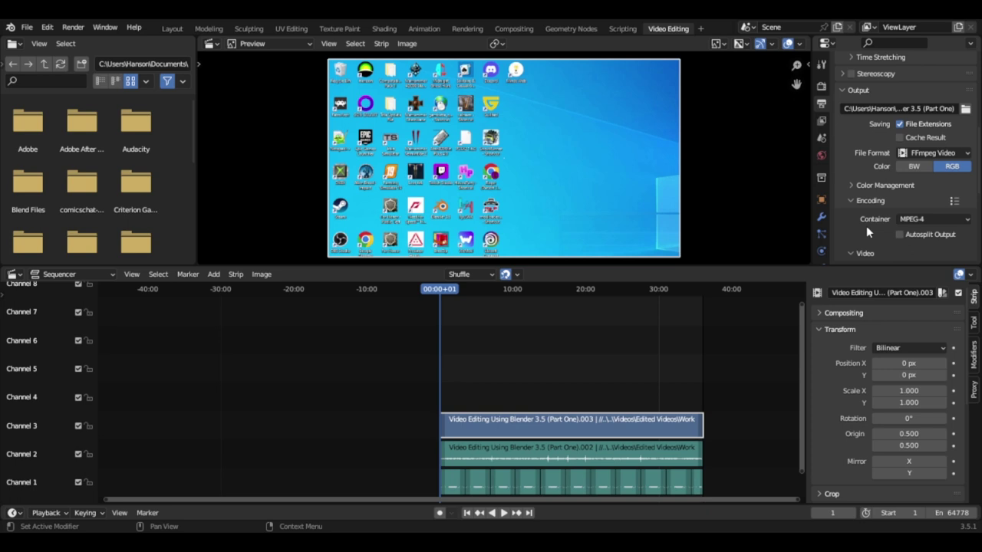
scroll(866, 225, down, 2)
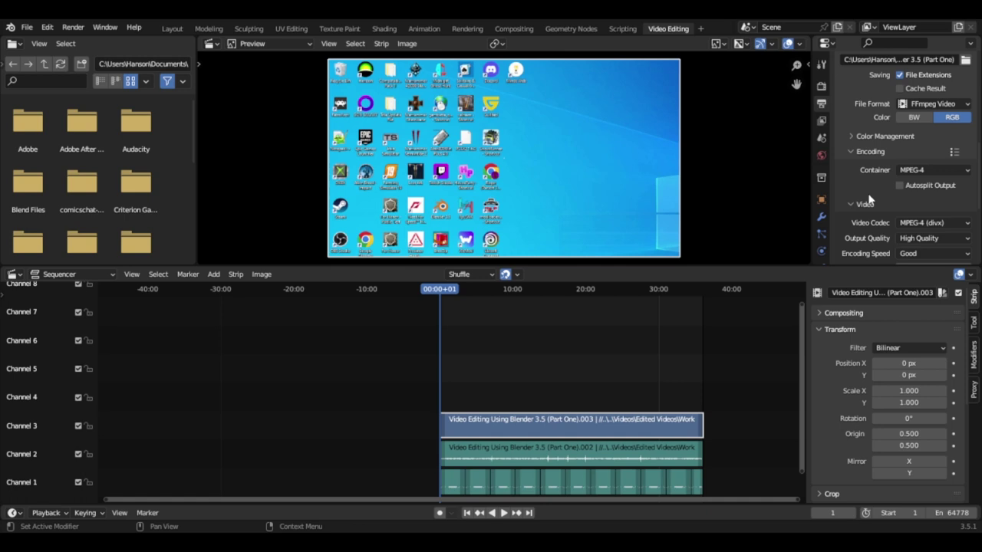
click(926, 168)
click(943, 170)
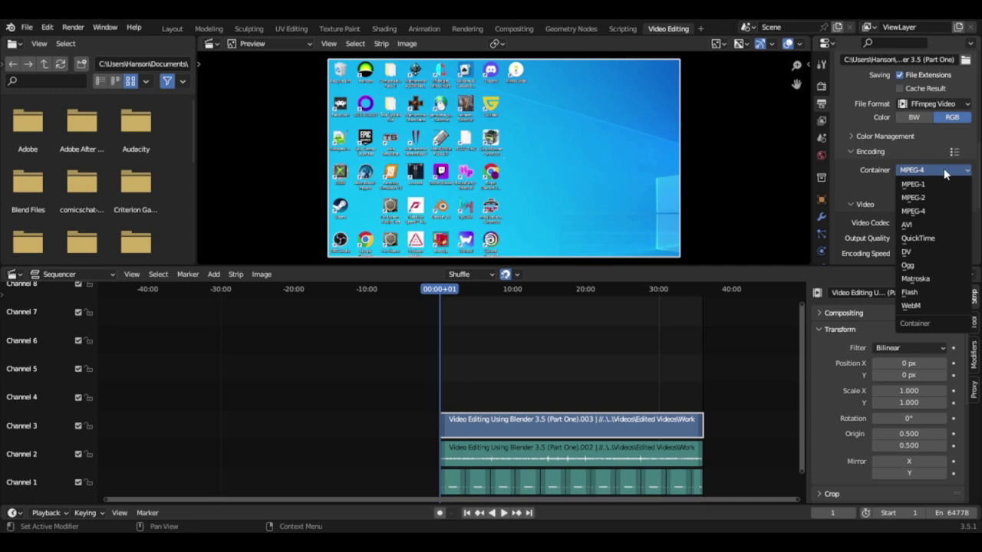
click(943, 169)
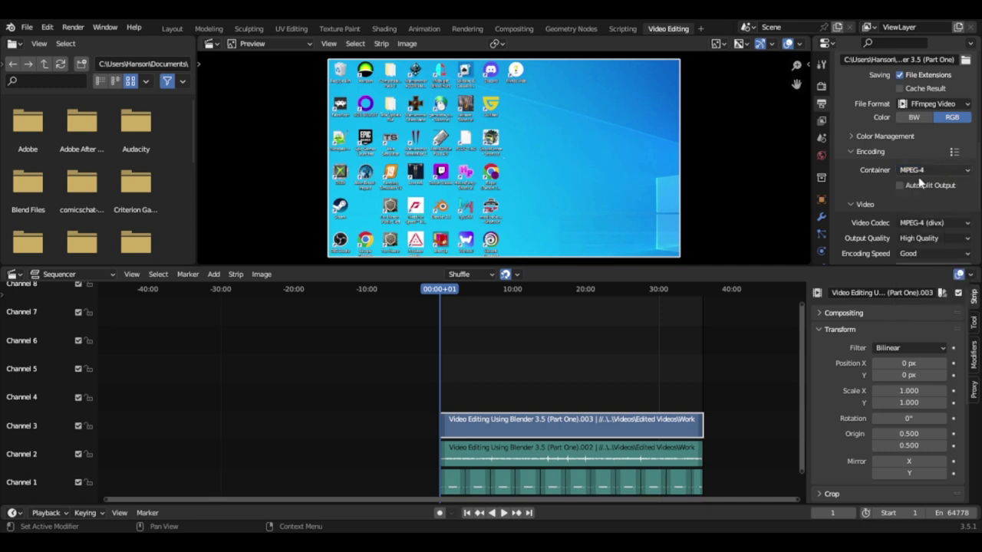
Step: Examine the video encoding settings and the output quality choices, keeping High Quality
scroll(859, 209, down, 1)
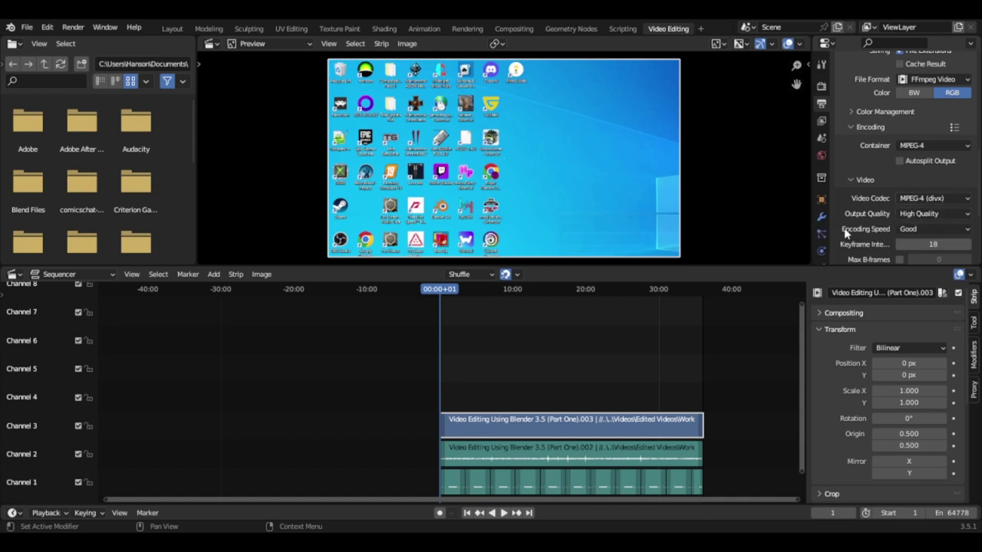
scroll(866, 227, down, 3)
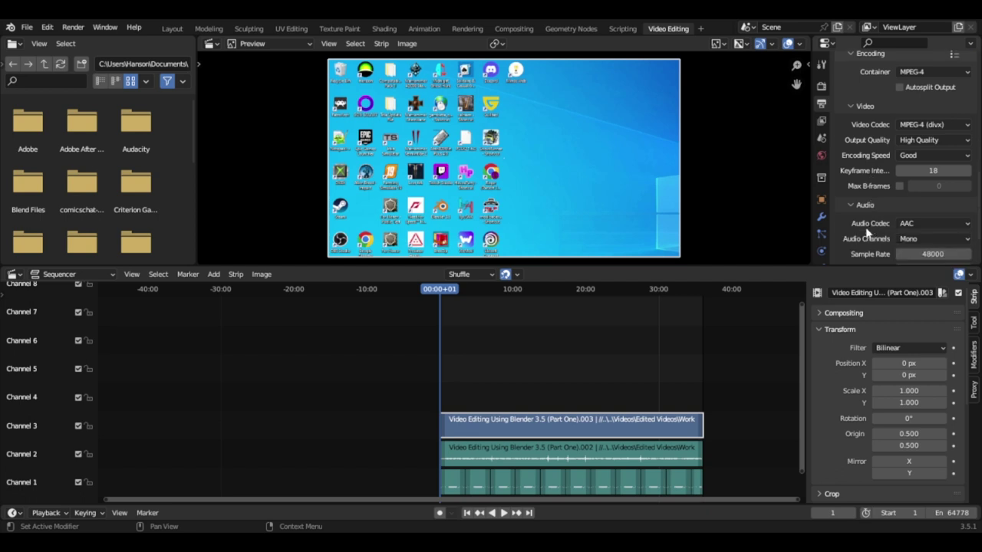
click(962, 143)
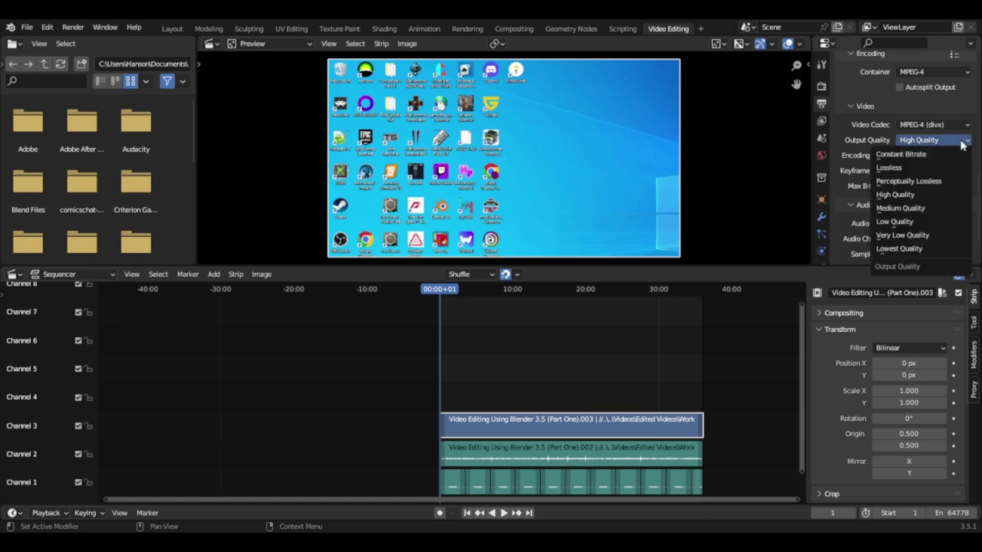
click(963, 143)
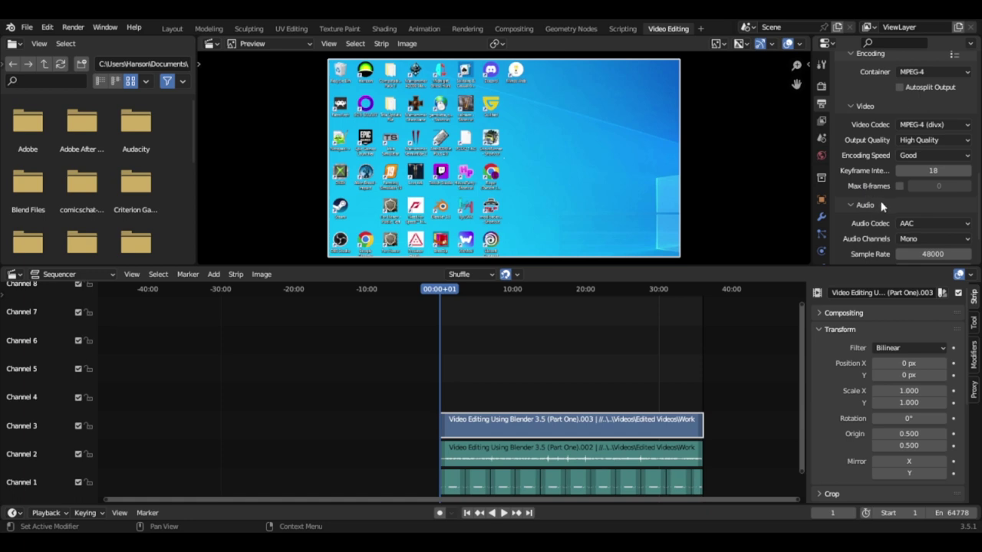
Step: Review the audio codec and audio channel options, keeping AAC and Mono
scroll(881, 200, down, 1)
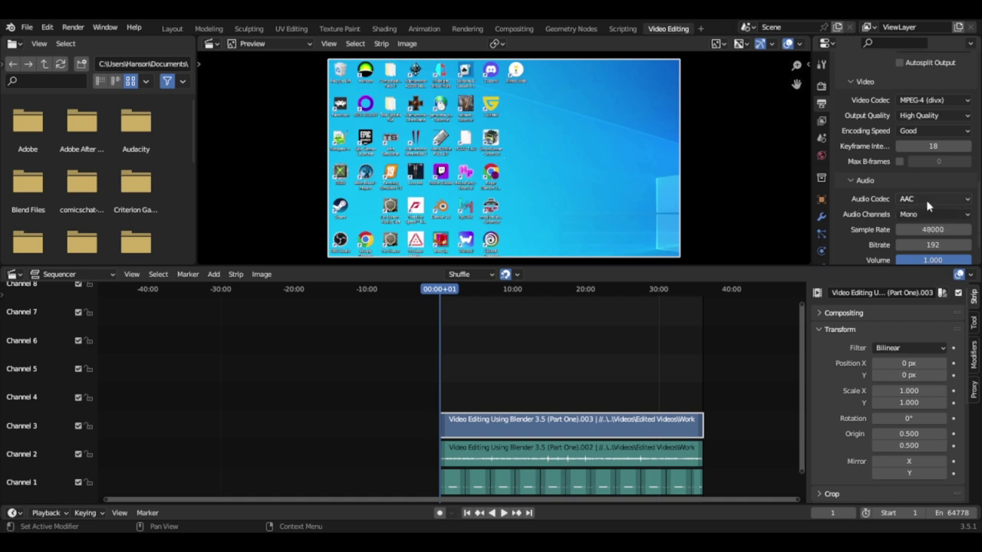
click(926, 201)
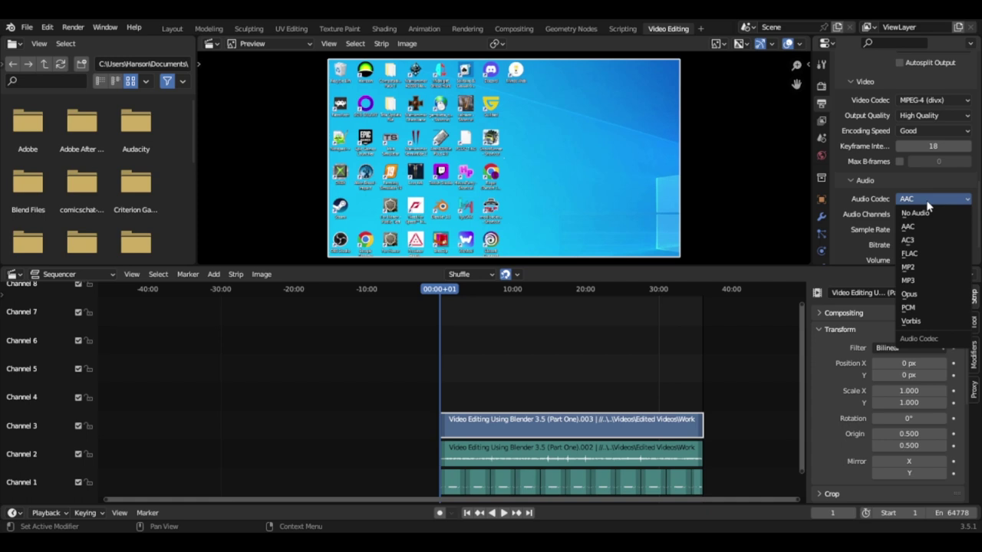
click(927, 203)
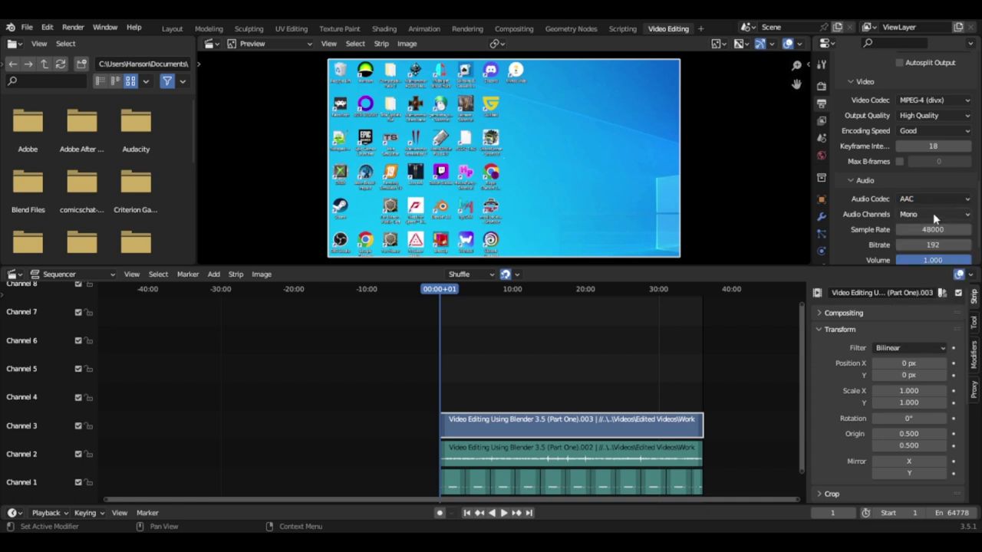
click(934, 217)
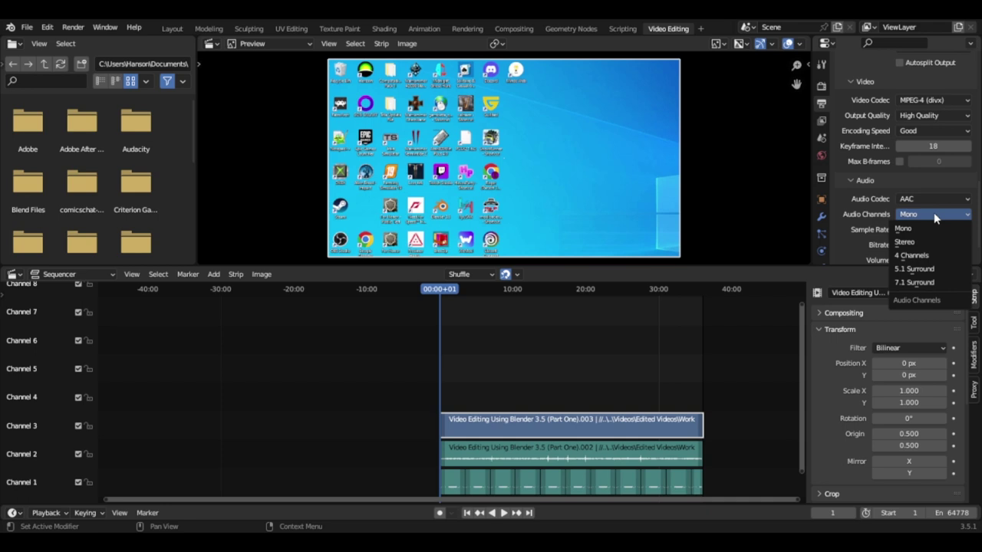
click(934, 215)
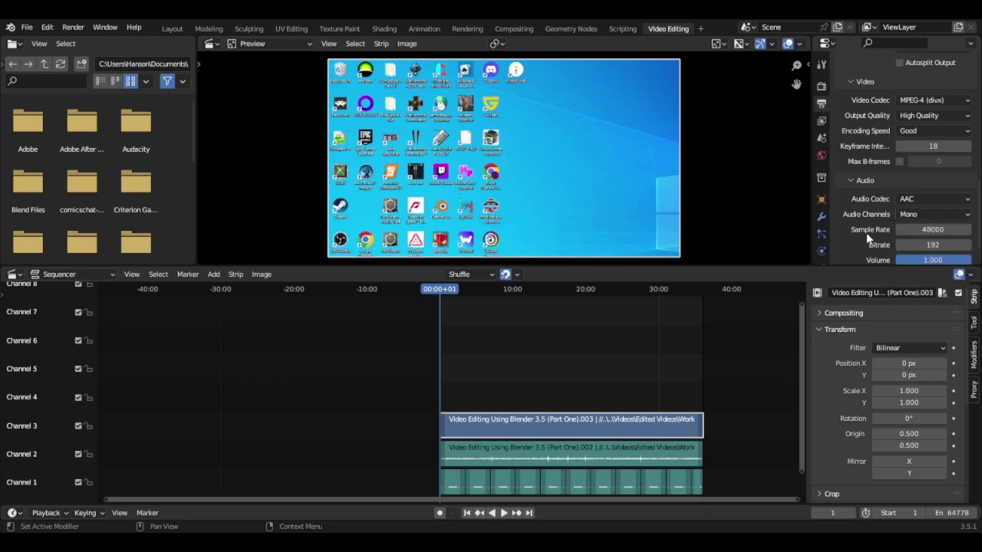
Step: Look over the remaining audio encoding settings, collapse the Audio section and return to the output path and file format
scroll(866, 233, down, 2)
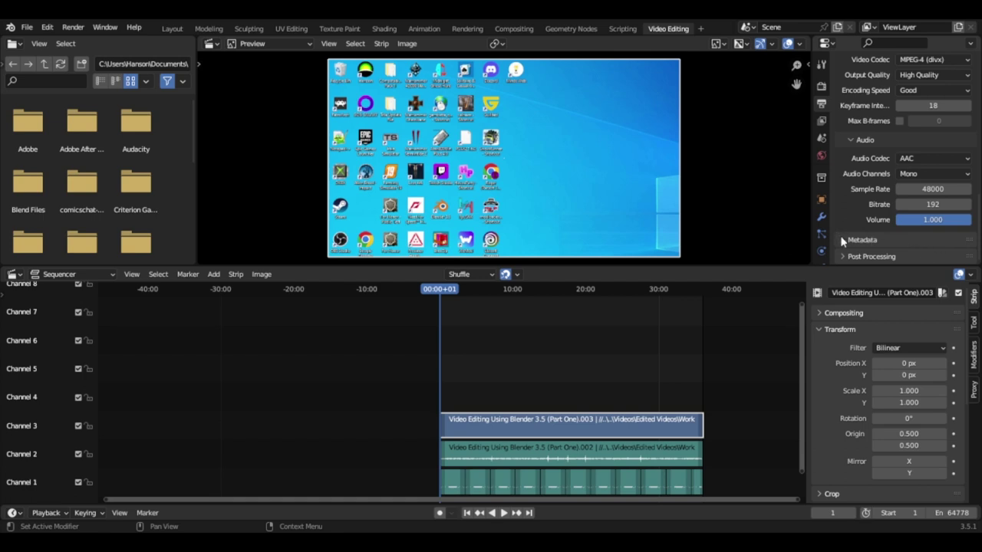
click(853, 140)
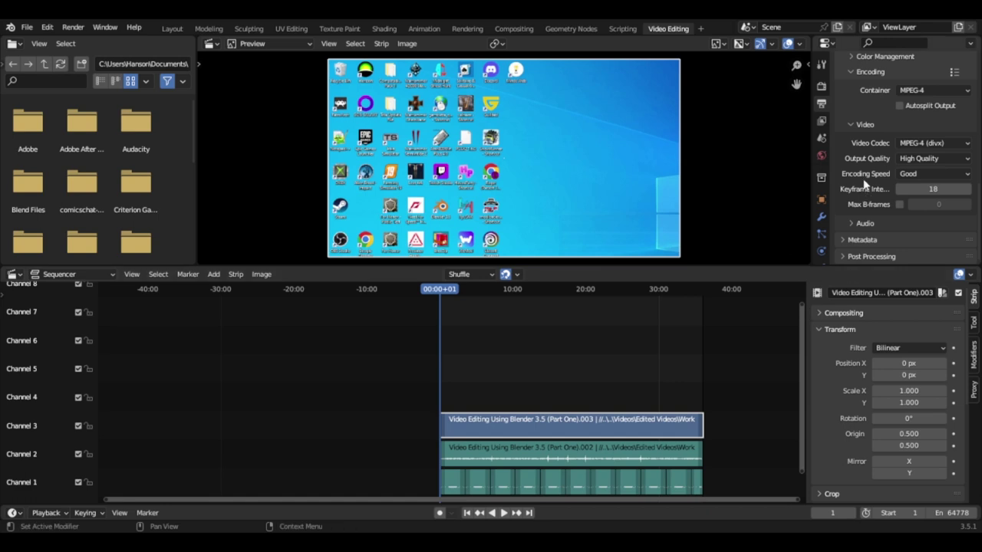
scroll(869, 169, up, 8)
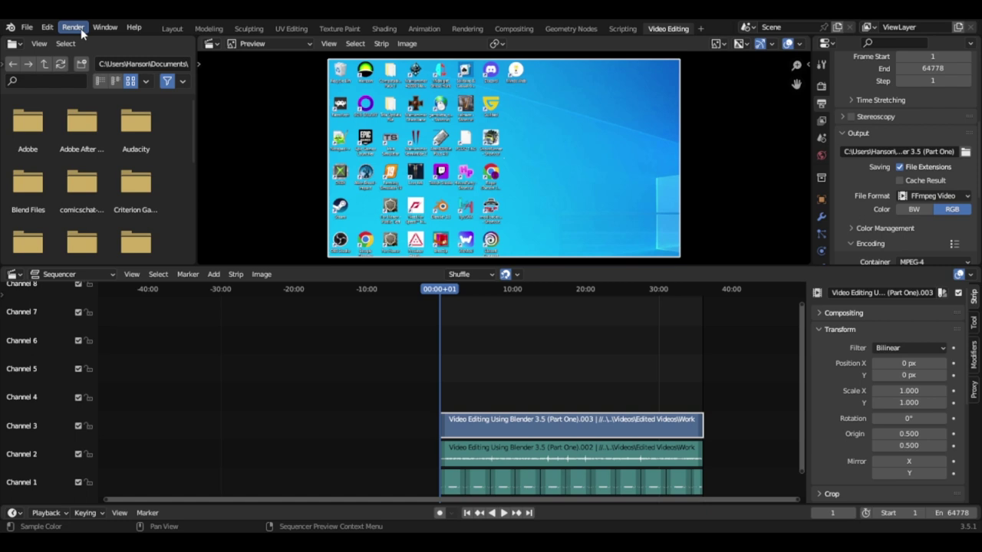
Step: Scrub through the timeline to about 06:59 to preview the video
click(30, 27)
mouse_move(86, 28)
drag(425, 295, 492, 297)
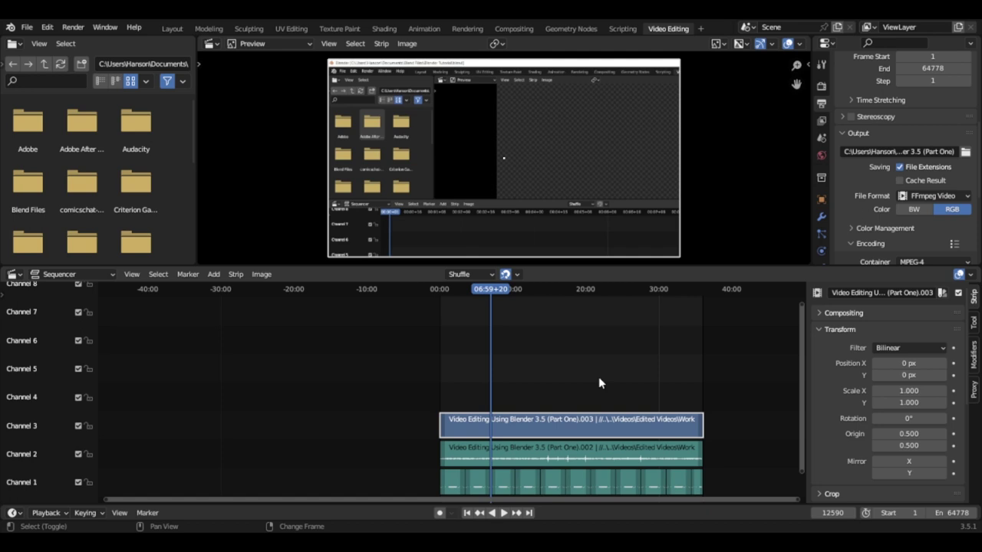
Step: Return to the first frame and start rendering the whole sequence as an animation
key(shift+Left)
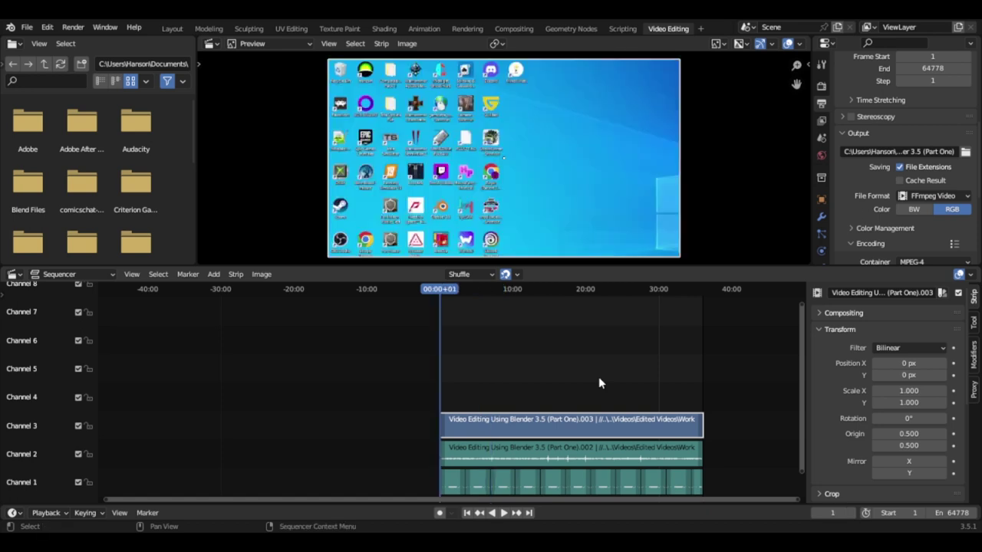
click(70, 28)
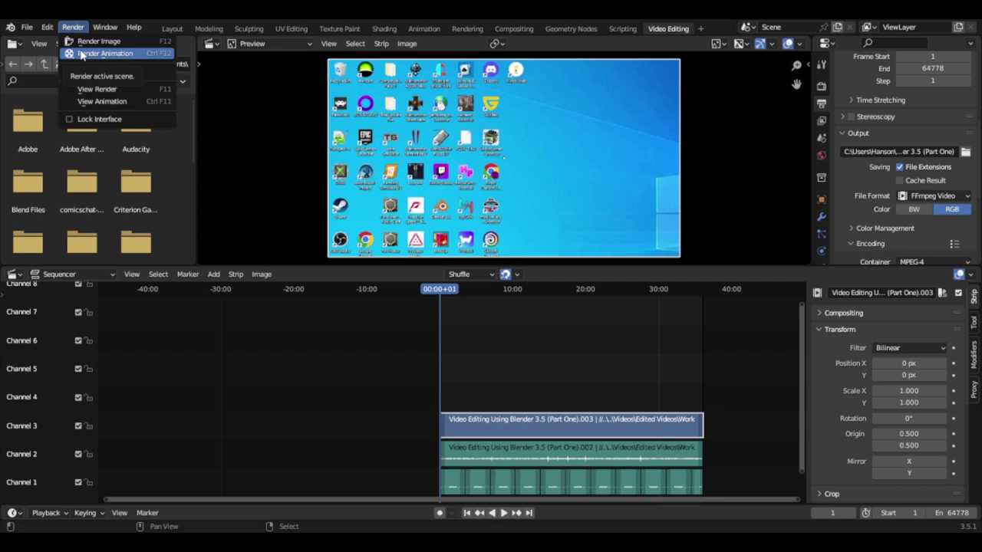
click(82, 54)
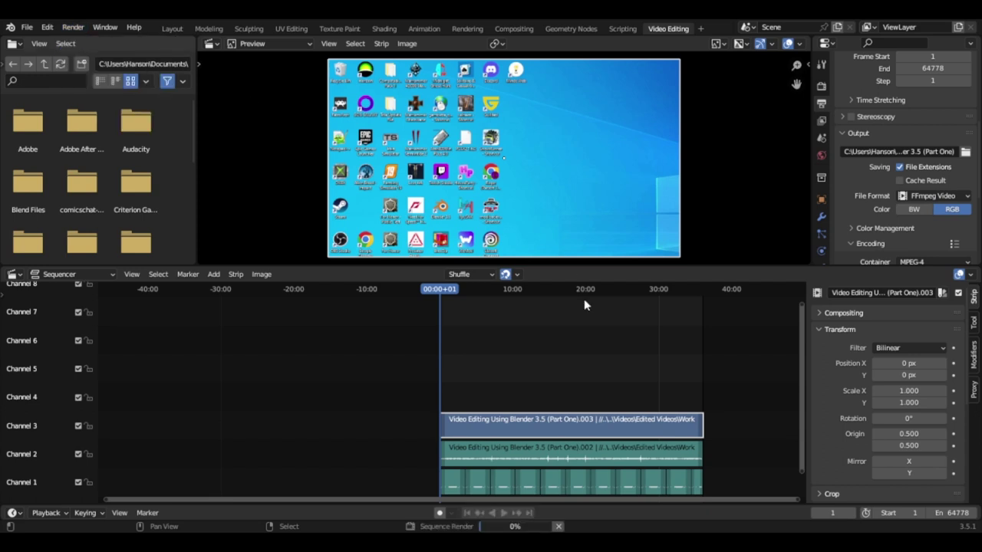